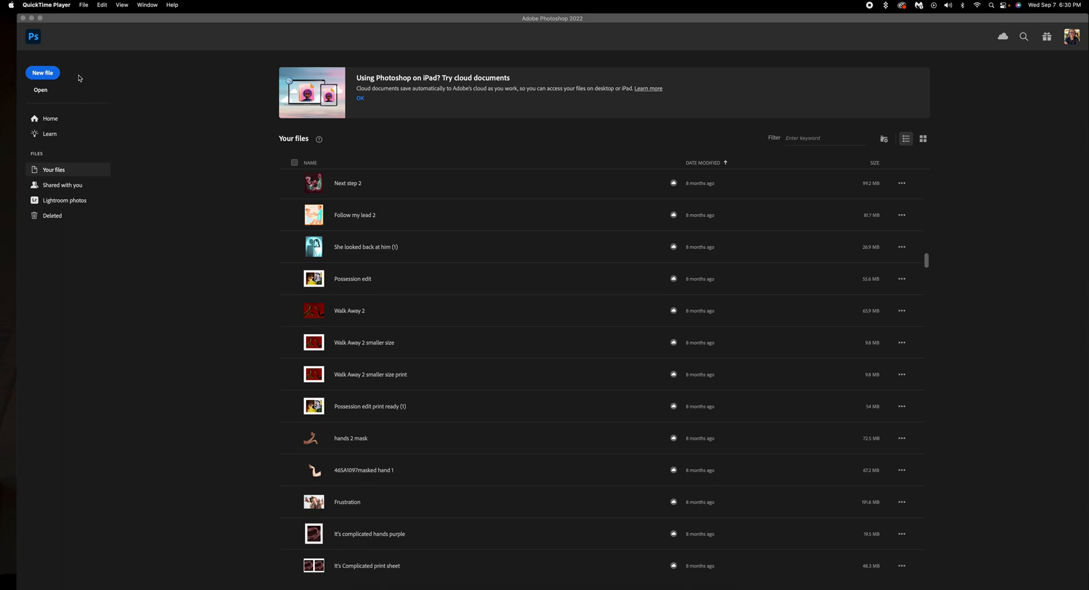
Step: Start a new blank document and give it a name ending in 'Found Alphab…'
left_click(43, 73)
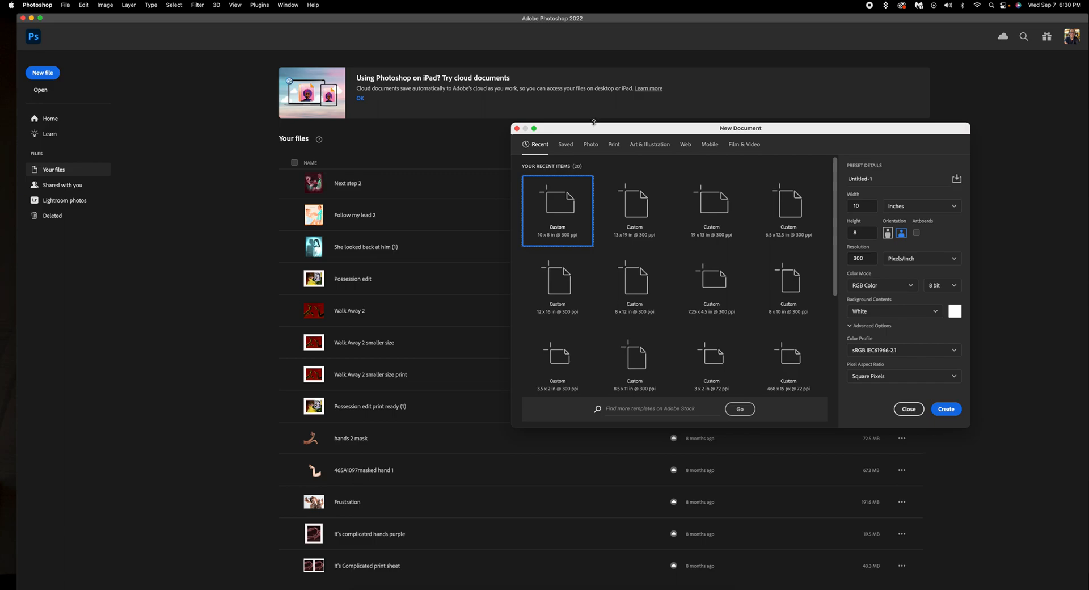
left_click_drag(594, 134, 346, 104)
left_click(632, 150)
left_click_drag(632, 150, 565, 147)
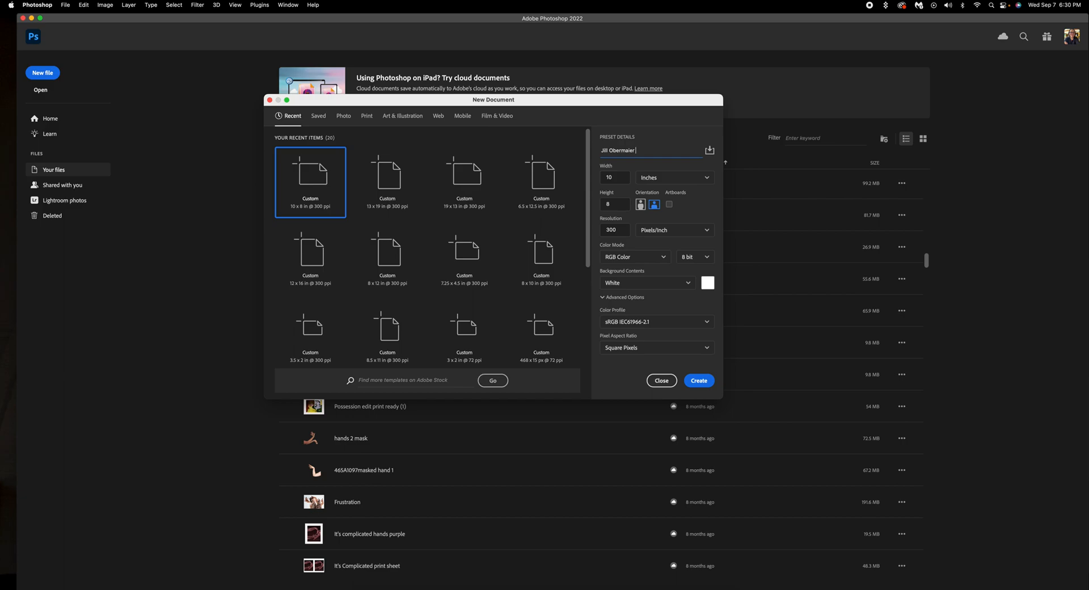
type(" Found Alphabet")
Step: Set the document size to 20 × 16 inches at 300 ppi
left_click(705, 177)
left_click(675, 213)
double_click(617, 176)
type("20")
left_click(618, 204)
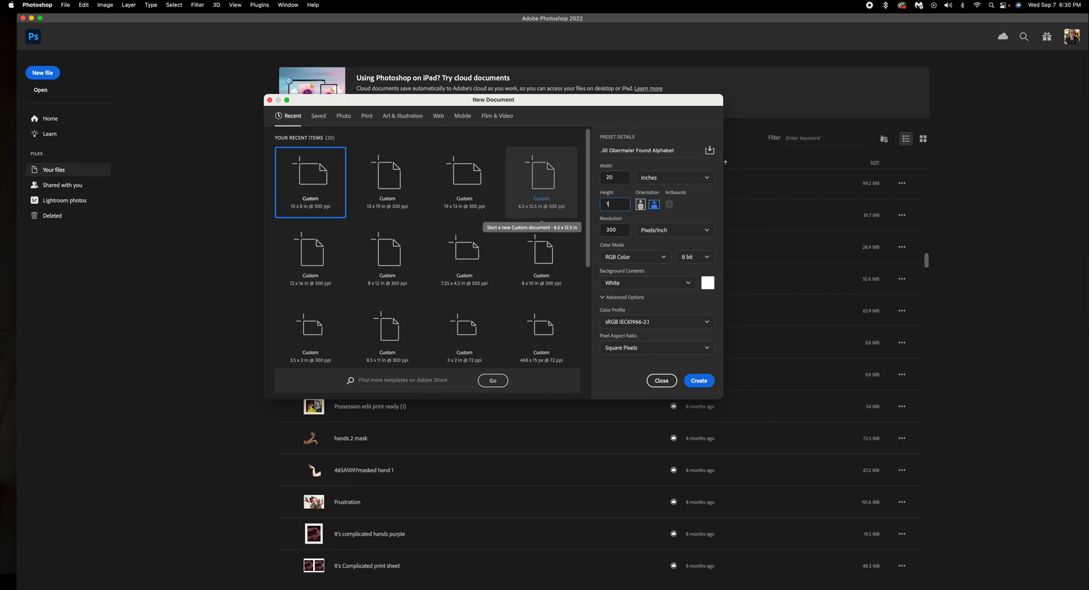
type("16")
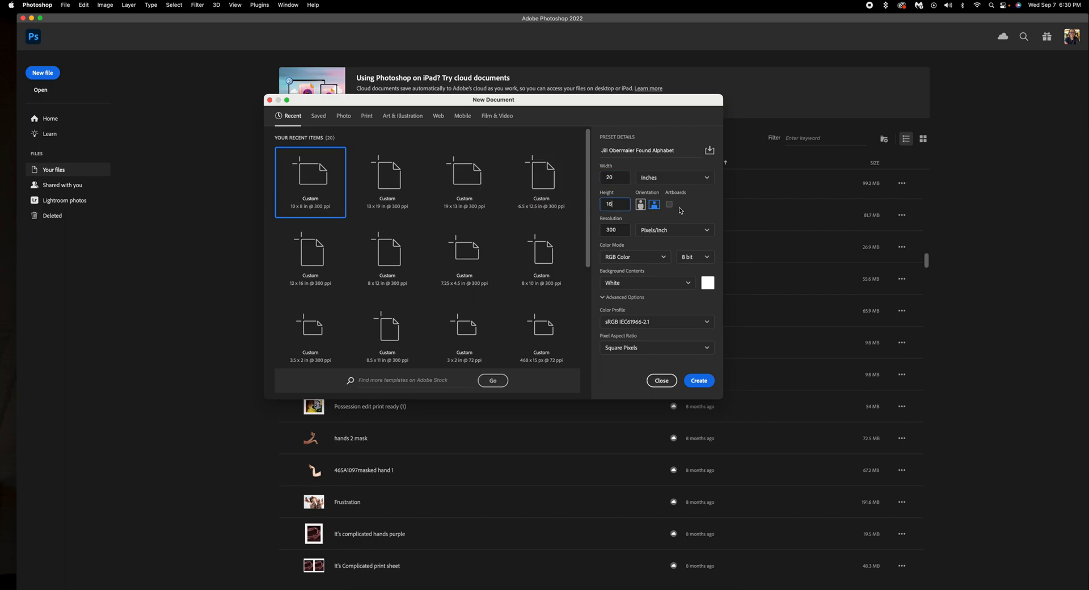
left_click_drag(630, 230, 597, 228)
type("300")
left_click(652, 245)
Step: Choose a custom off-white colour for the Background Contents
left_click(688, 283)
left_click(693, 278)
left_click(706, 284)
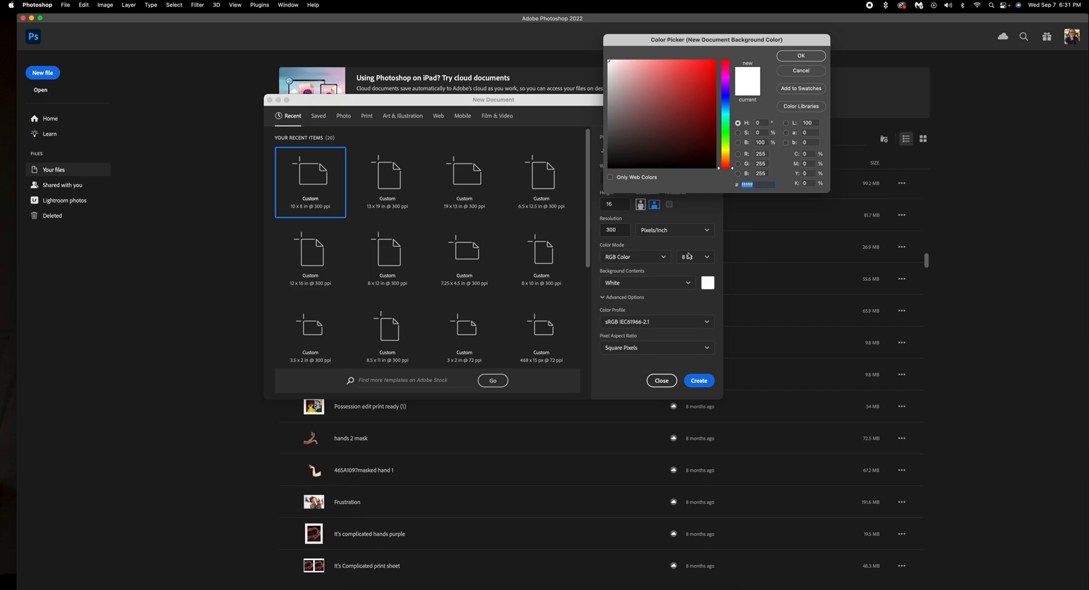
left_click(610, 60)
left_click(810, 57)
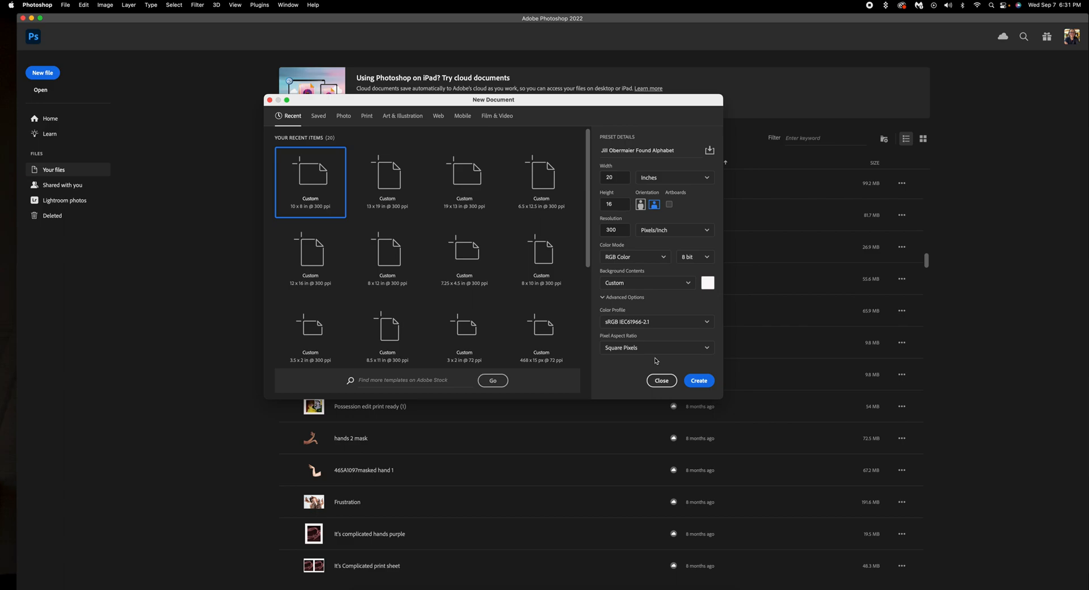
Step: Create the blank canvas and browse the Desktop in the Open dialog
left_click(703, 380)
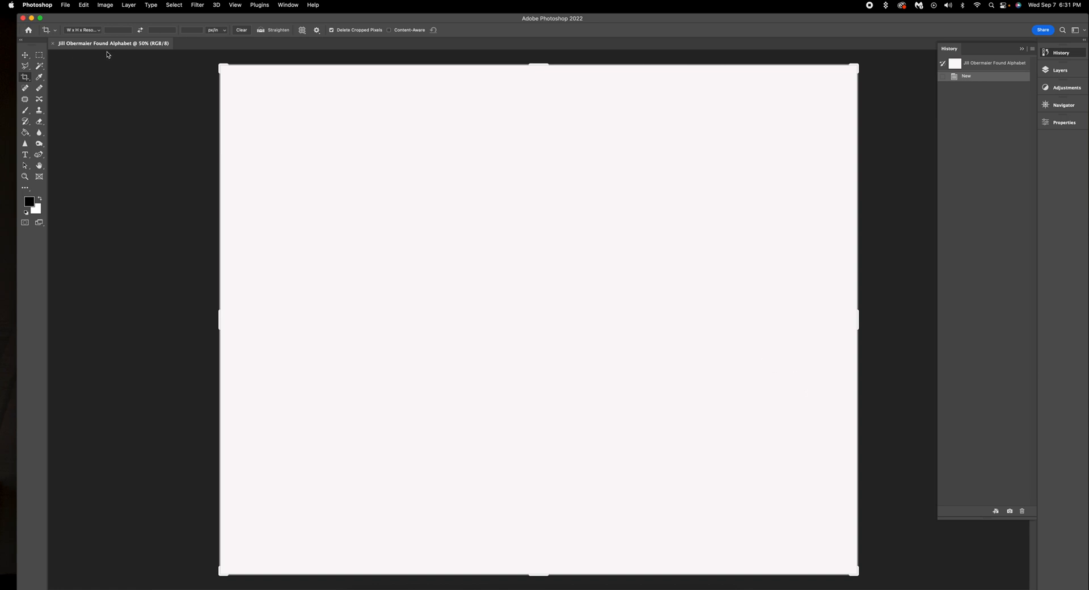
left_click(66, 7)
left_click(74, 24)
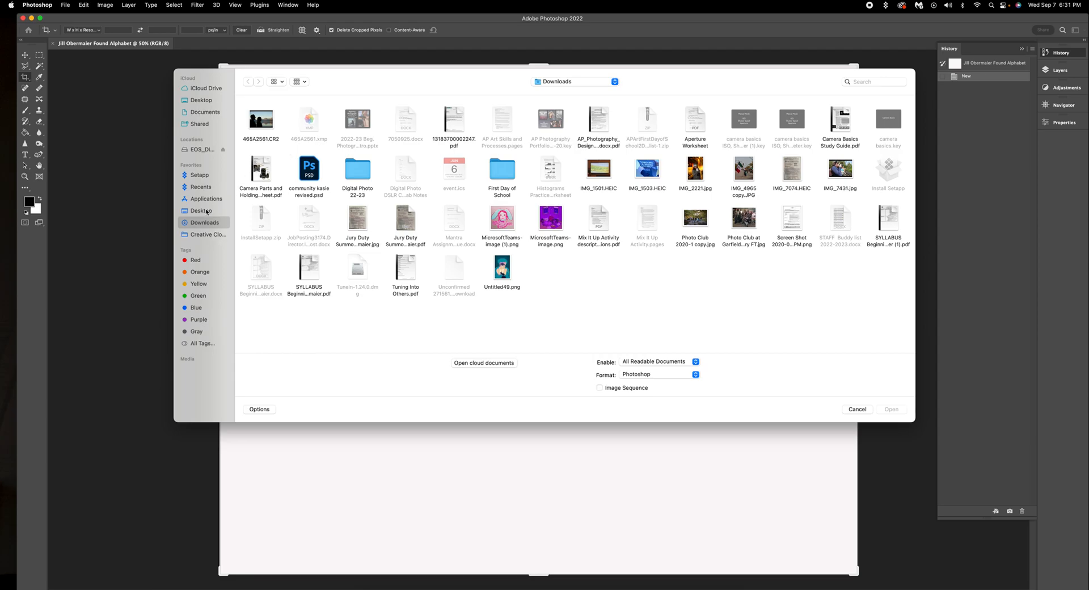
left_click(206, 210)
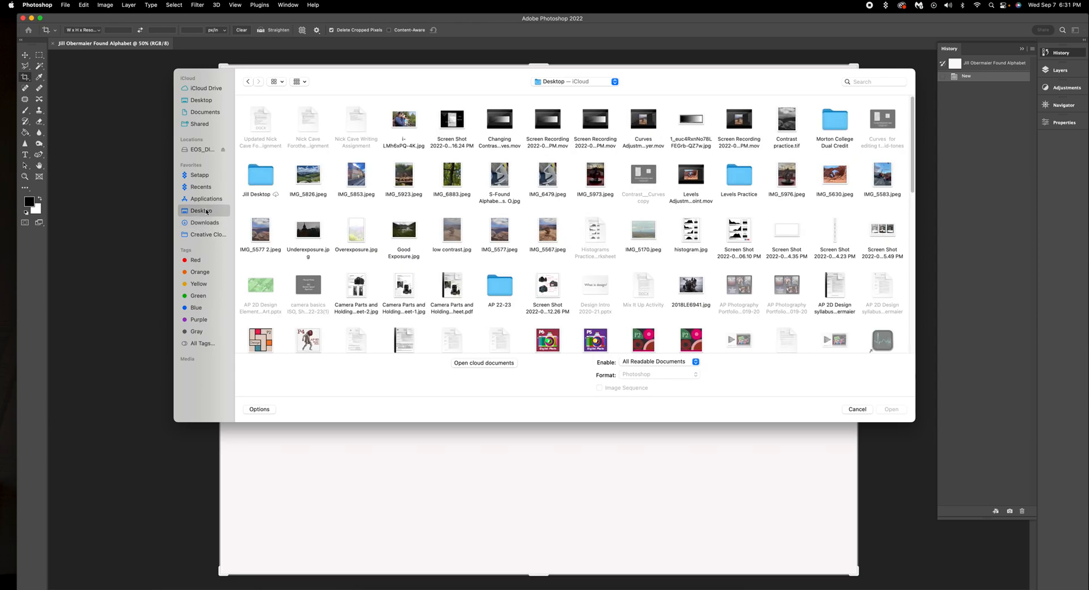
Step: Search for 'Found Alphabet' and open its Edited FA subfolder
left_click(863, 80)
type("Found")
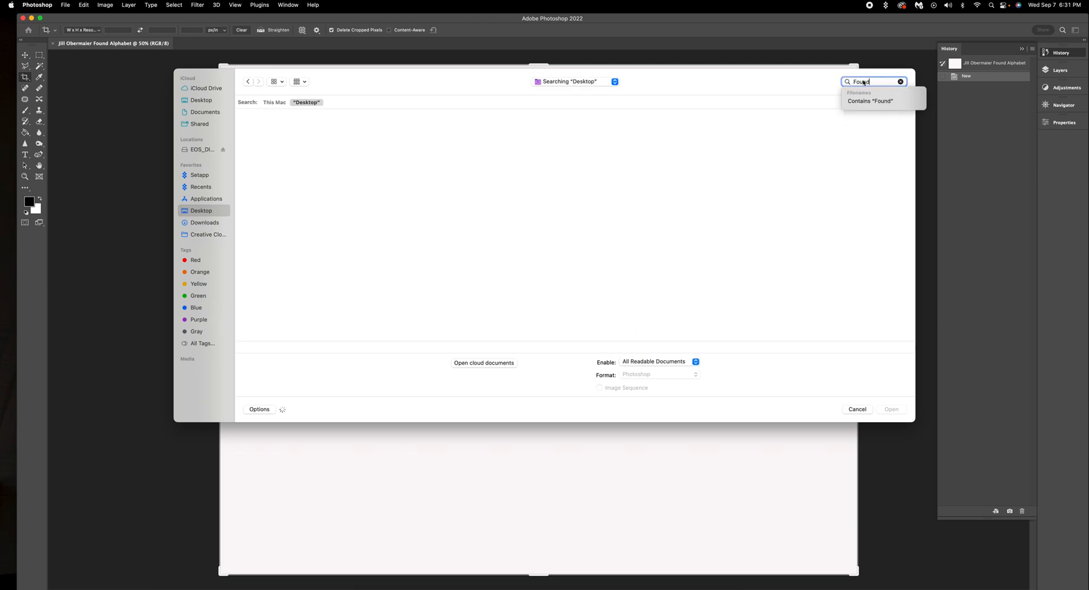
type(" Alph")
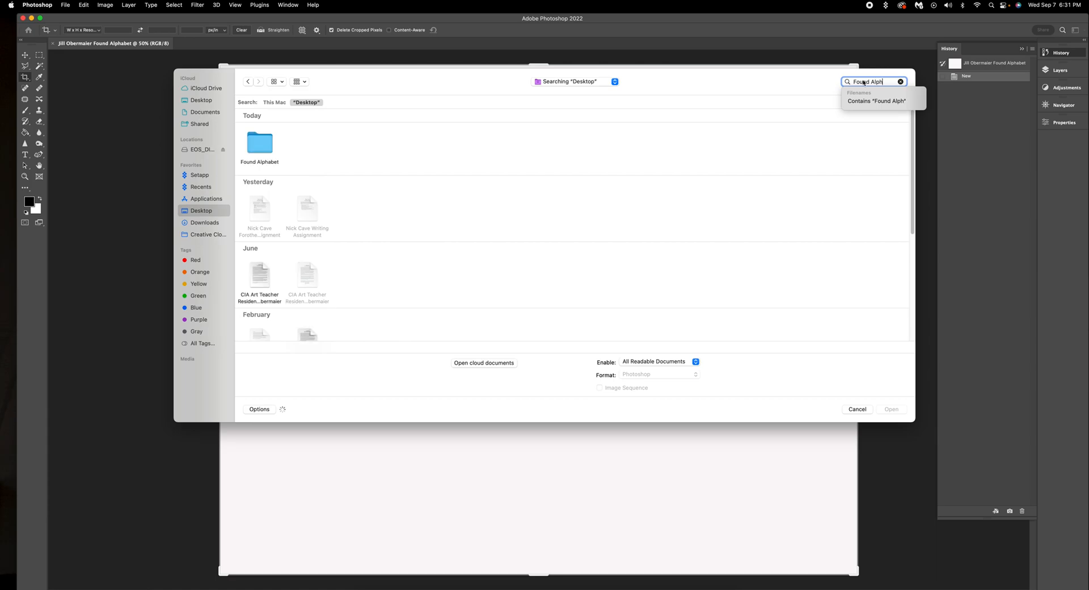
type("ab")
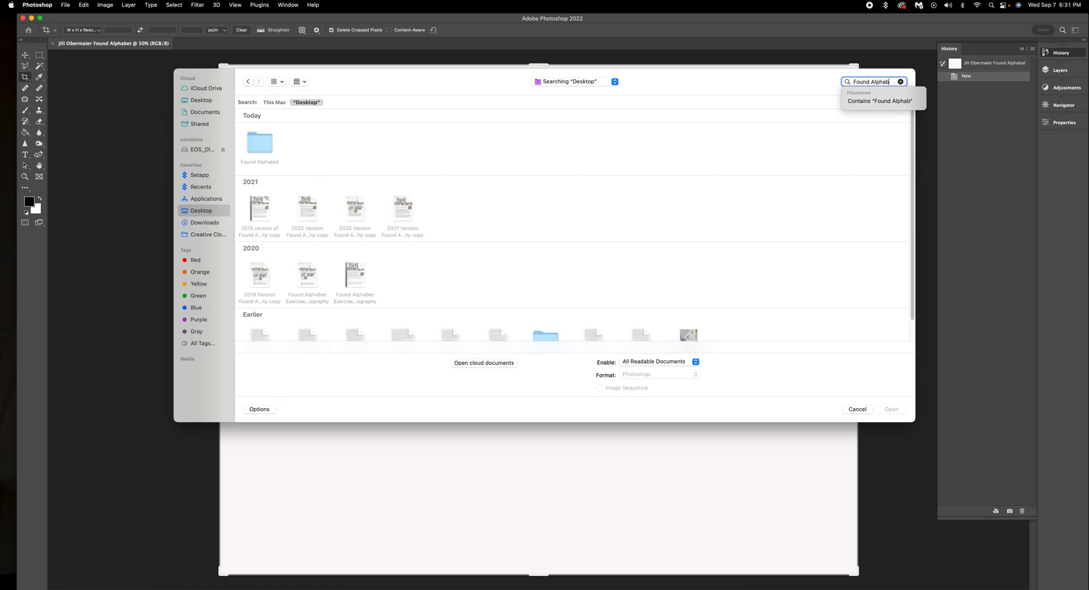
type("et")
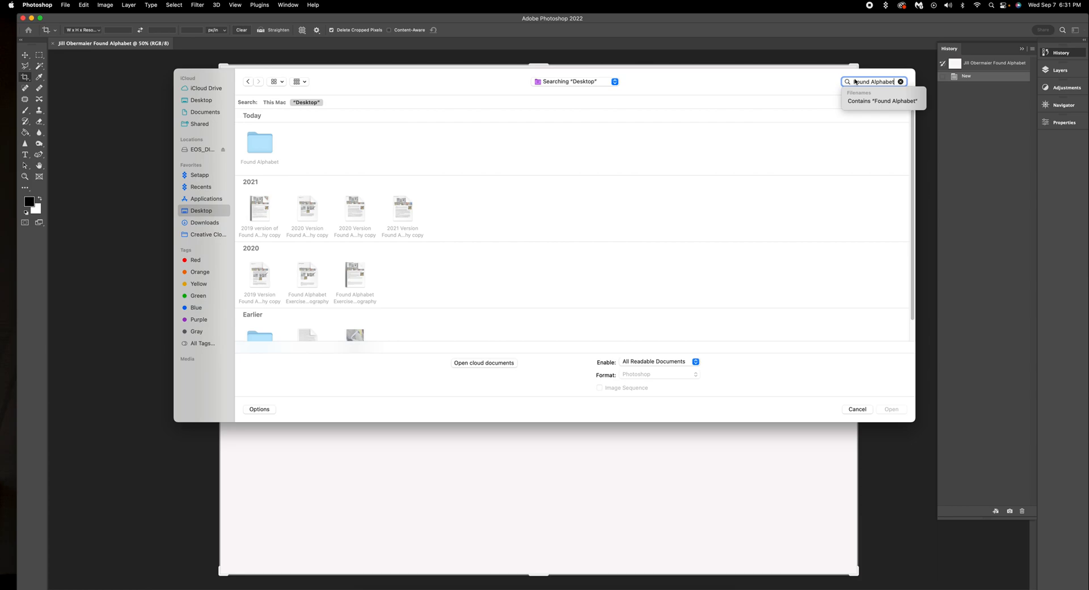
double_click(263, 144)
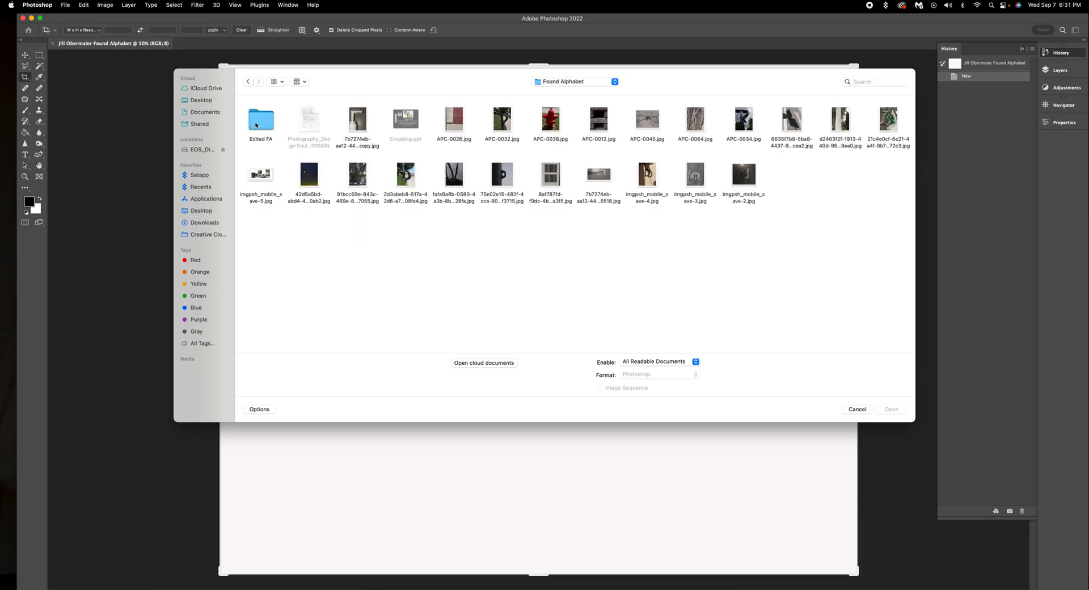
double_click(276, 135)
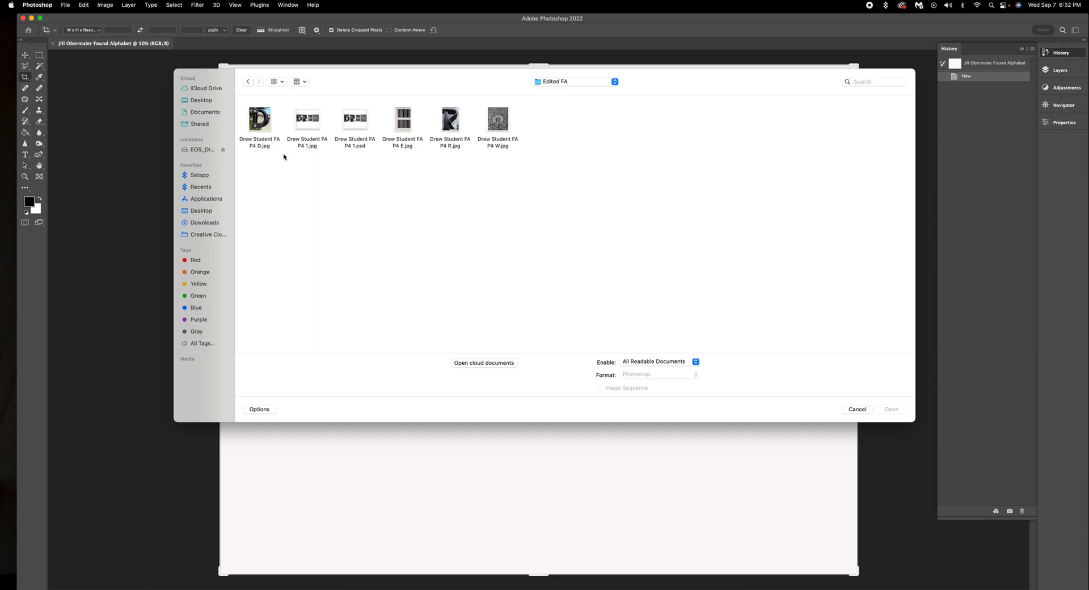
Step: Select D.jpg, E.jpg, R.jpg and W.jpg together and open all four
left_click(259, 121)
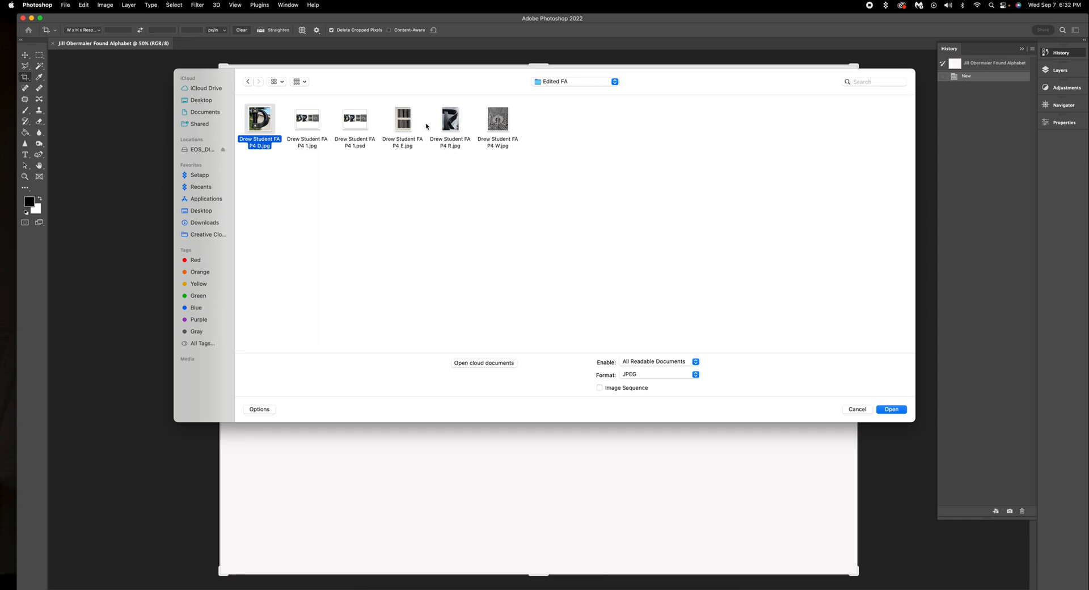
left_click(401, 124, "super")
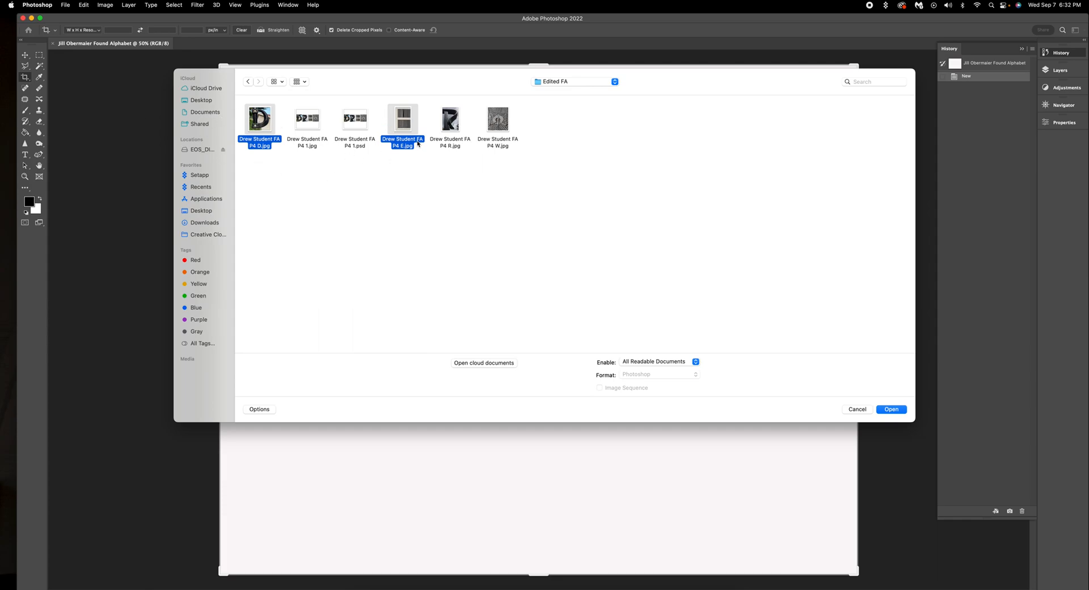
left_click(450, 126, "super")
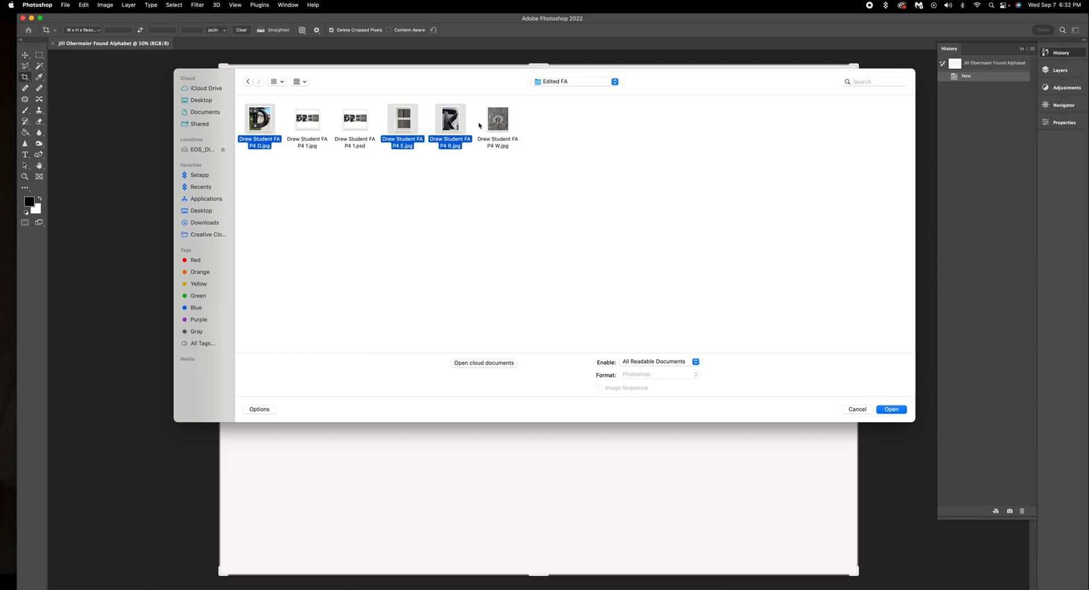
left_click(505, 129, "super")
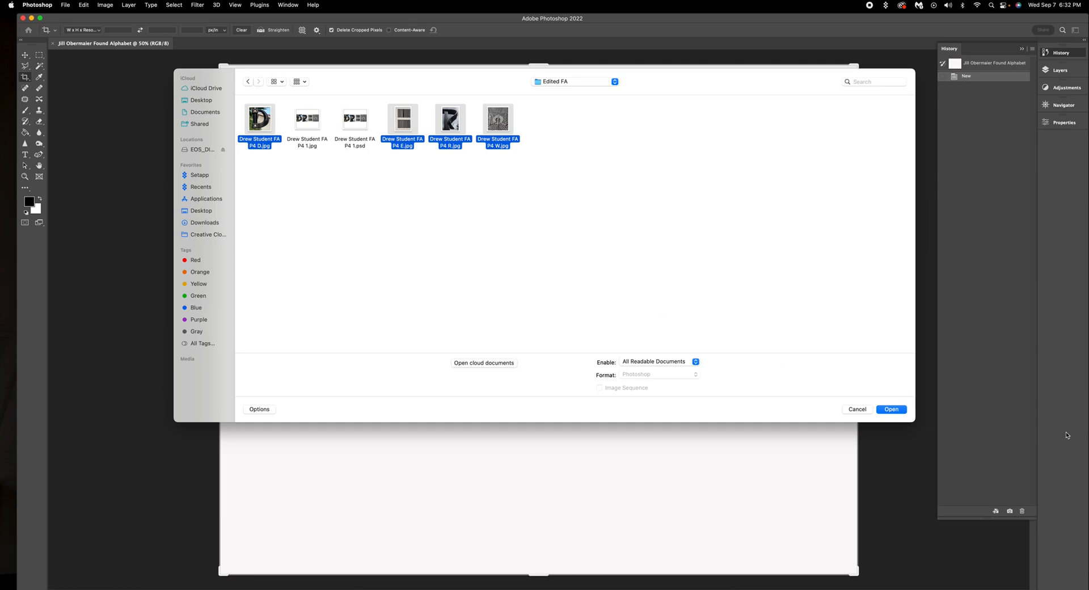
left_click(890, 409)
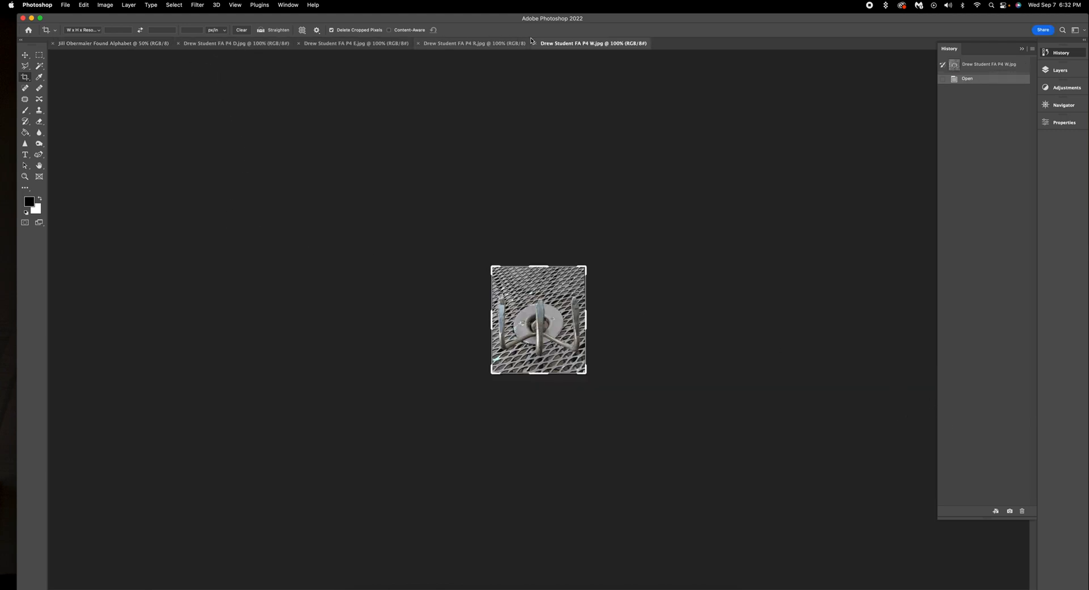
Step: Look over the R and E photos, then bring D.jpg forward, fit it and zoom out twice
left_click(481, 45)
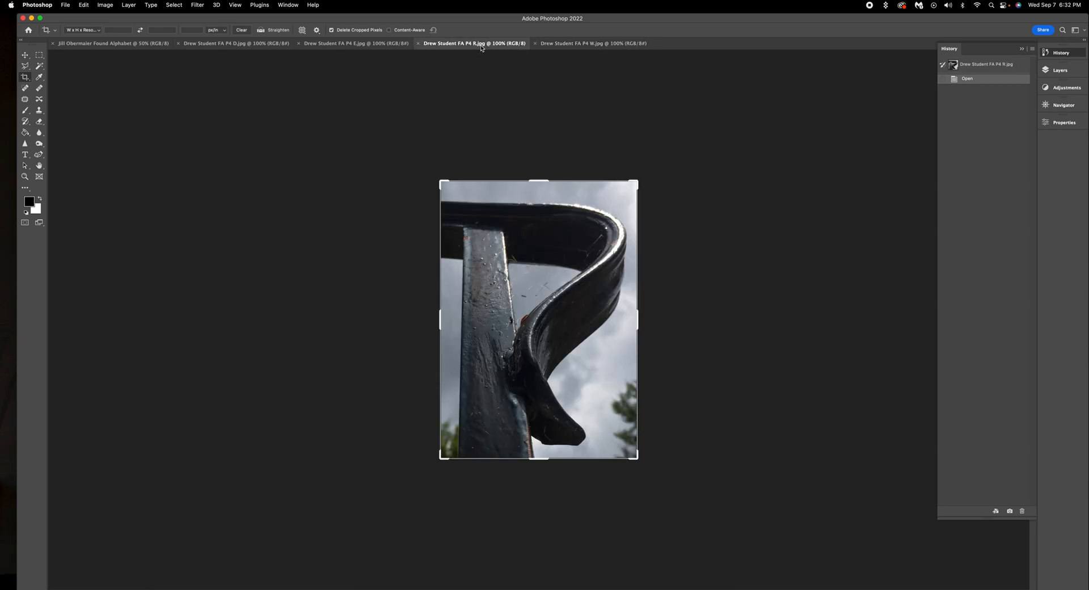
left_click(354, 45)
left_click(258, 46)
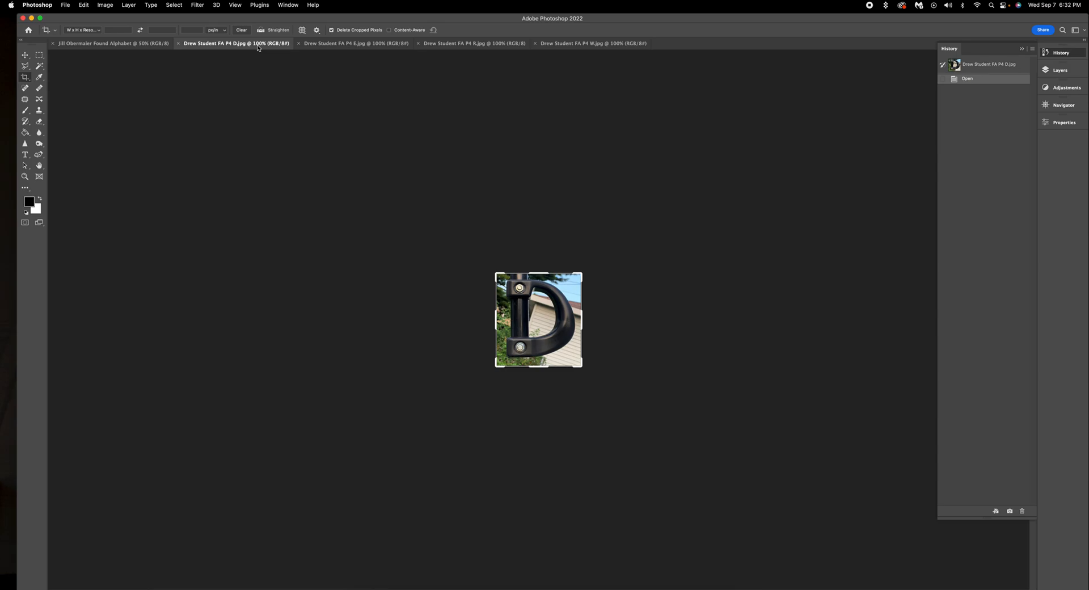
key("super+0")
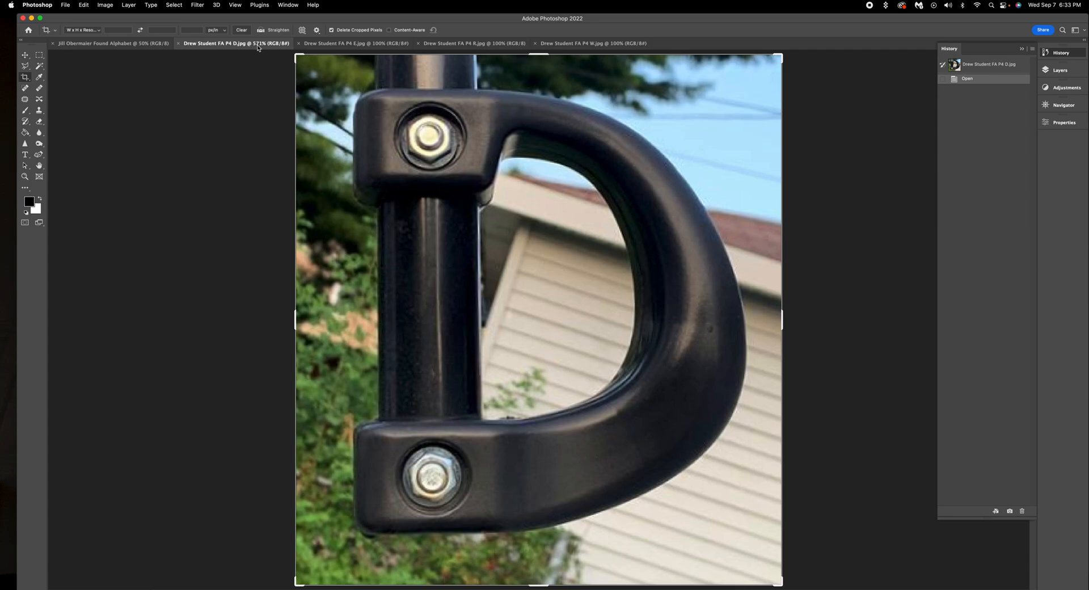
key("super+minus")
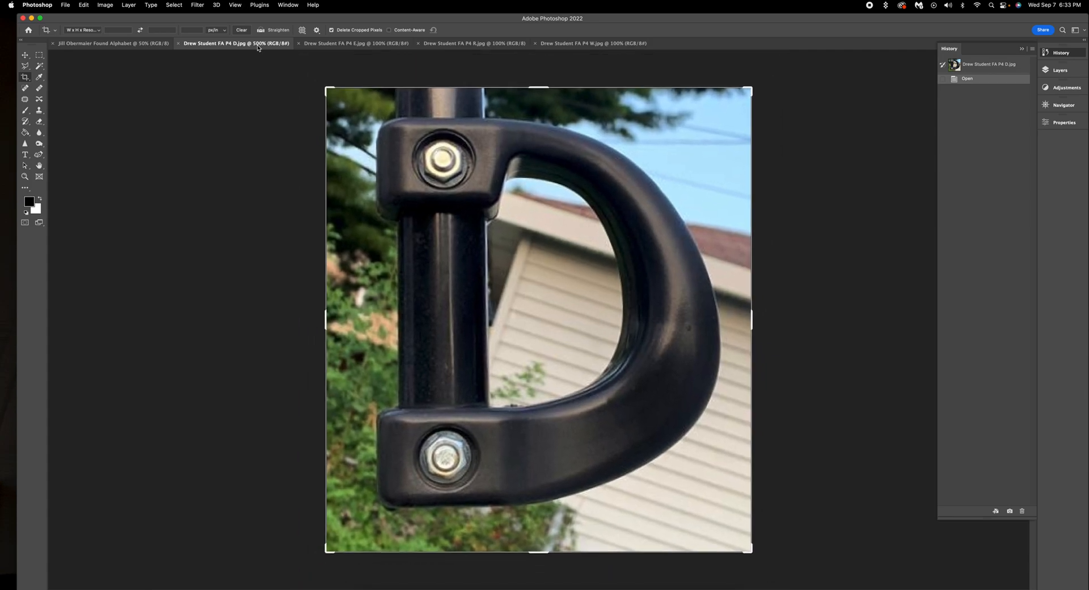
key("super+minus")
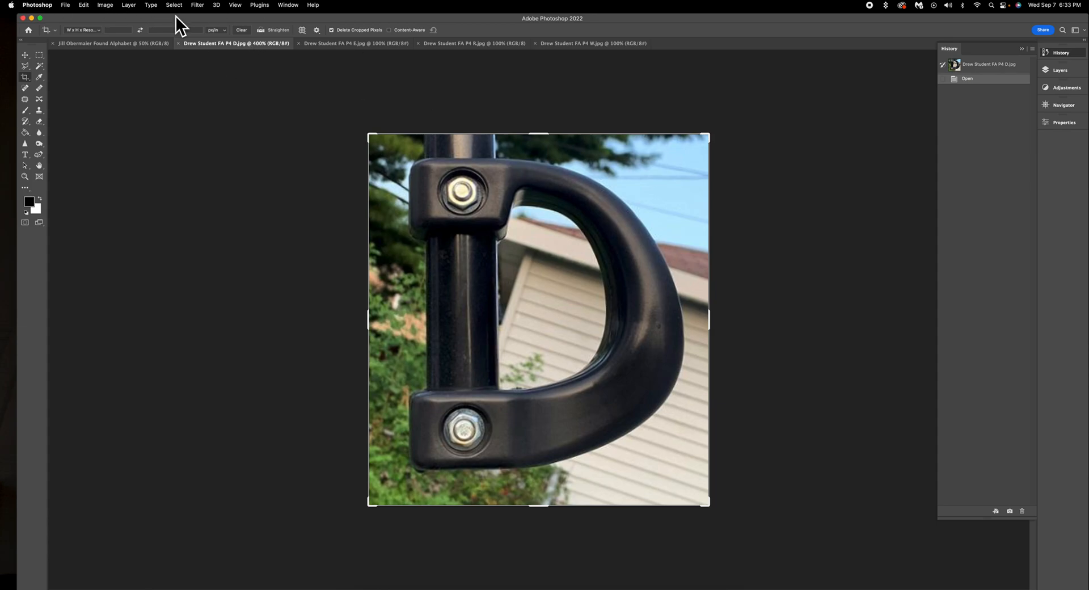
Step: In Image Size for the D photo, enter 300 ppi resolution and 7 inches height
left_click(108, 6)
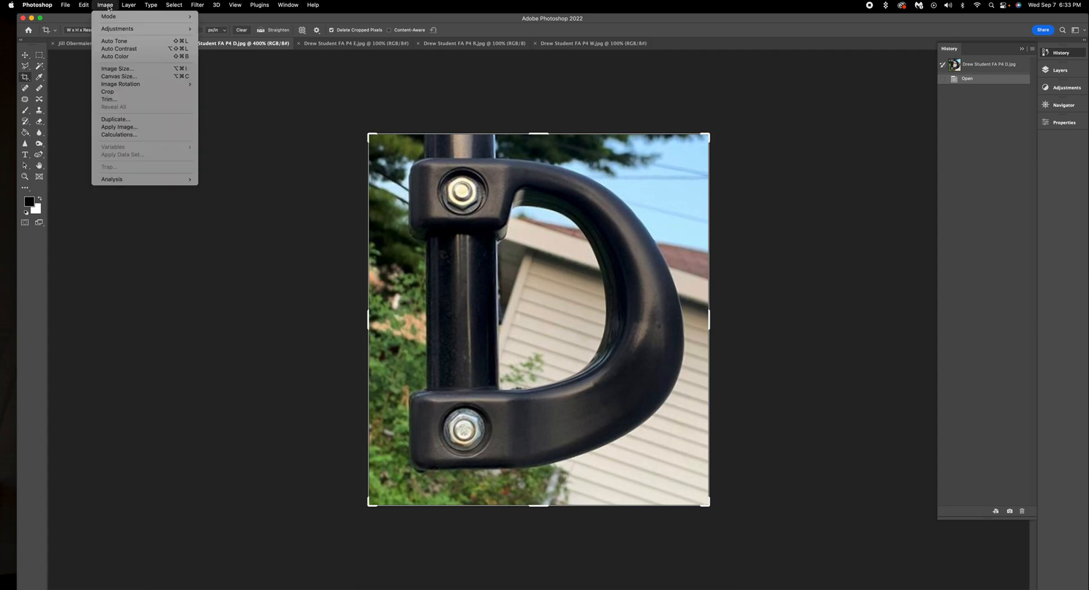
left_click(143, 72)
left_click_drag(408, 167, 375, 165)
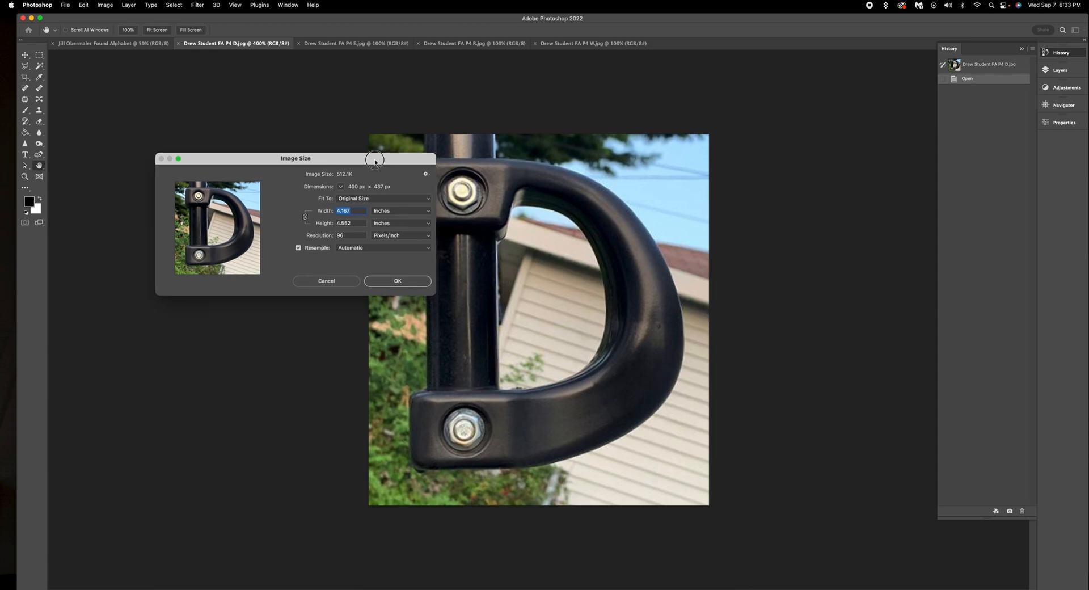
left_click(425, 214)
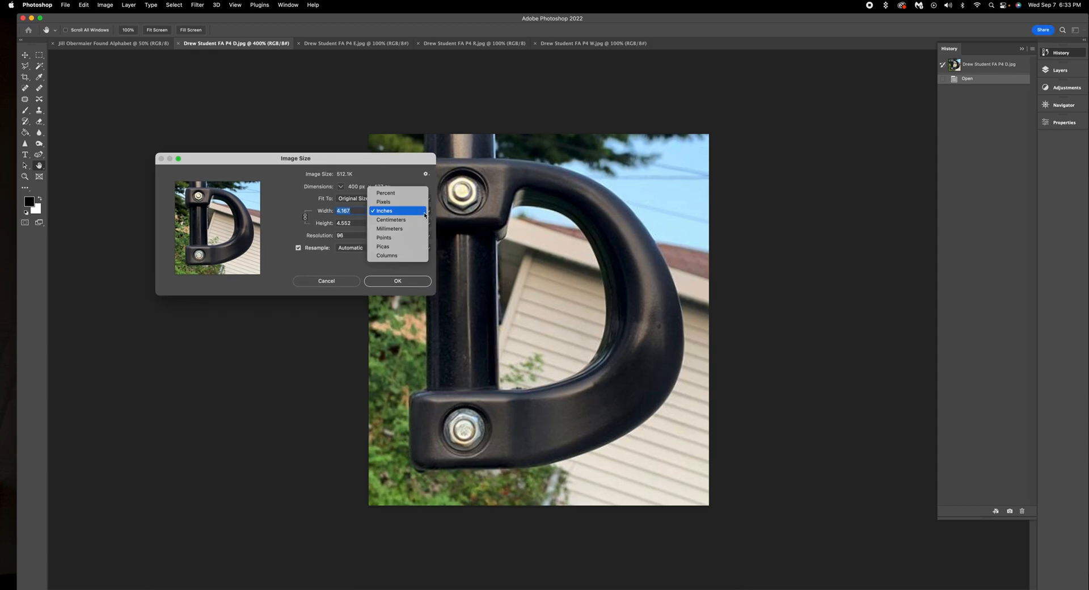
left_click(424, 213)
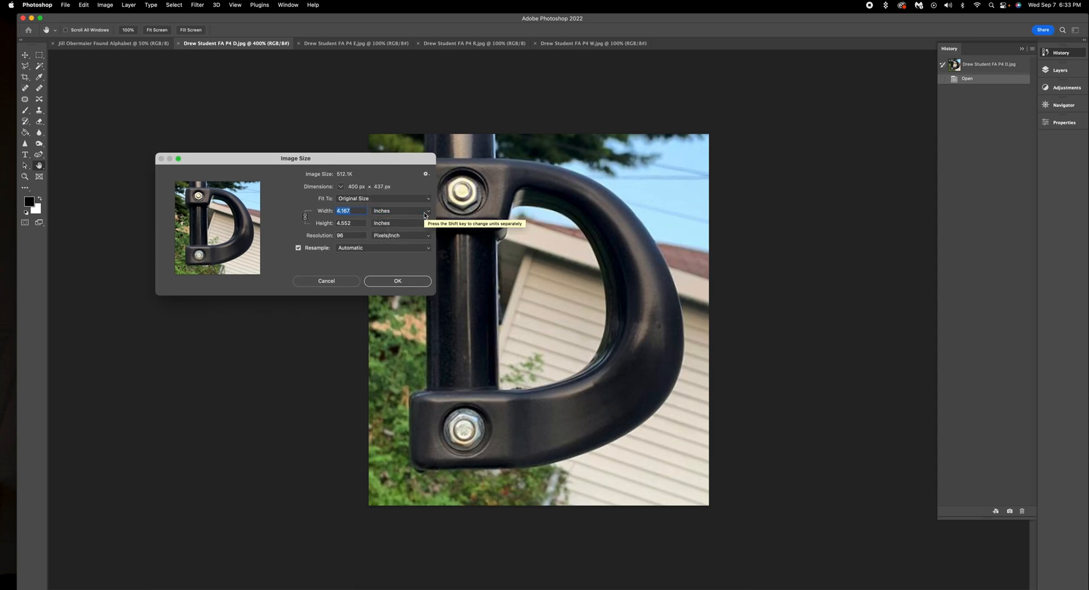
left_click(353, 236)
left_click_drag(352, 236, 321, 237)
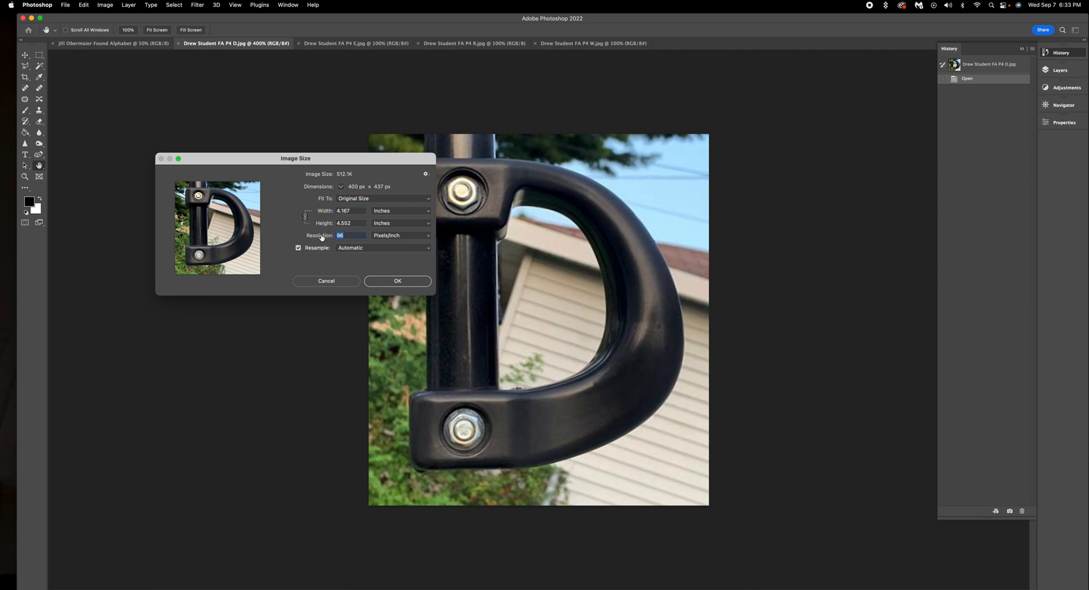
type("300")
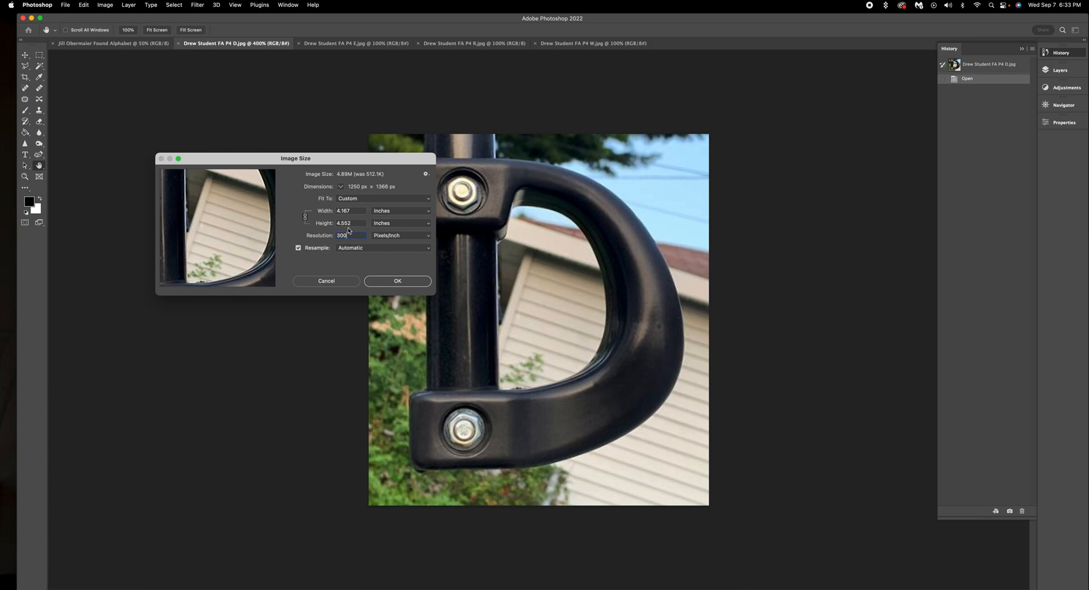
left_click(326, 224)
type("7")
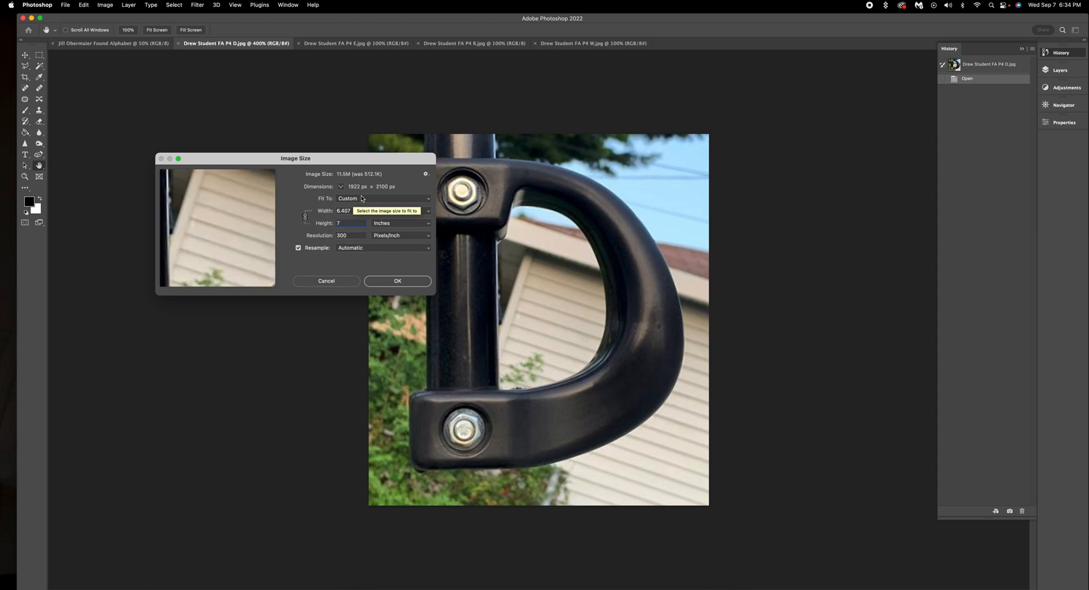
Step: Relink proportions, re-enter 7 in height and 300 ppi, and apply (1922 × 2100 px)
left_click(305, 219)
left_click(305, 219)
left_click(356, 224)
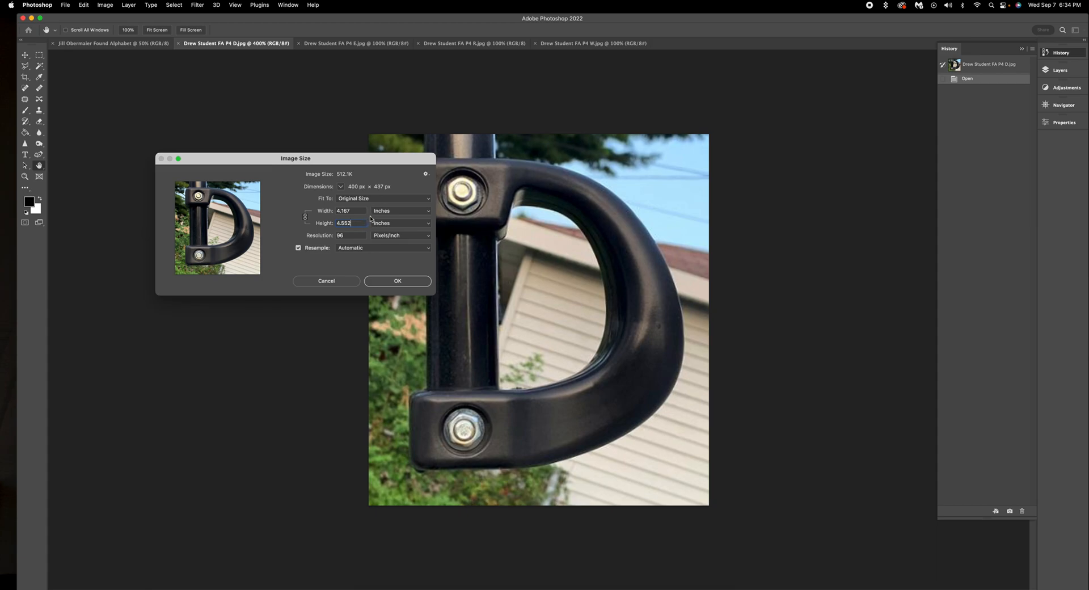
left_click_drag(354, 224, 329, 227)
type("7")
key("Tab")
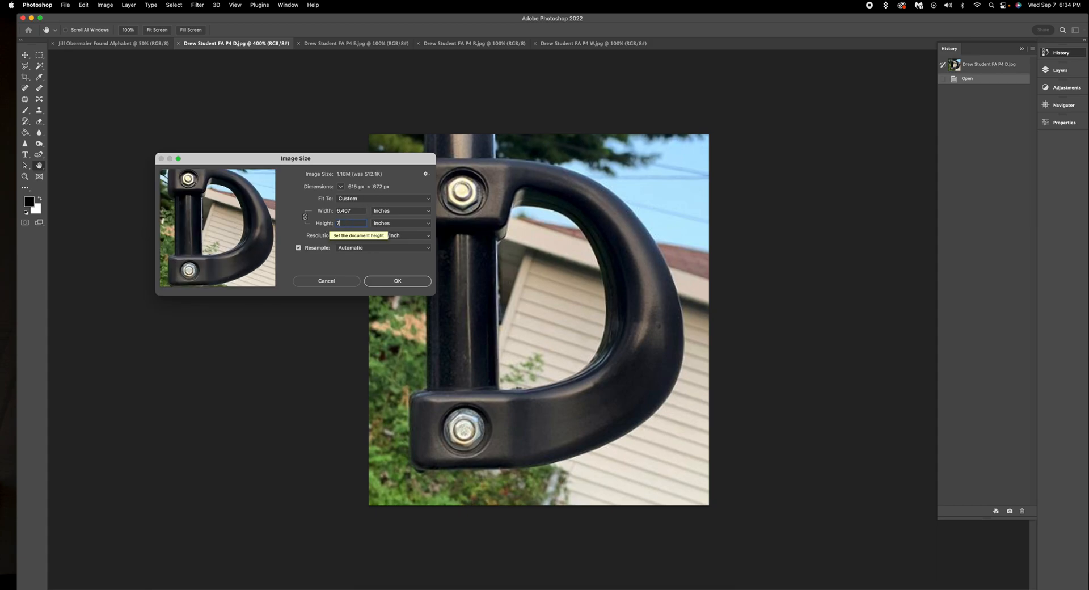
type("300")
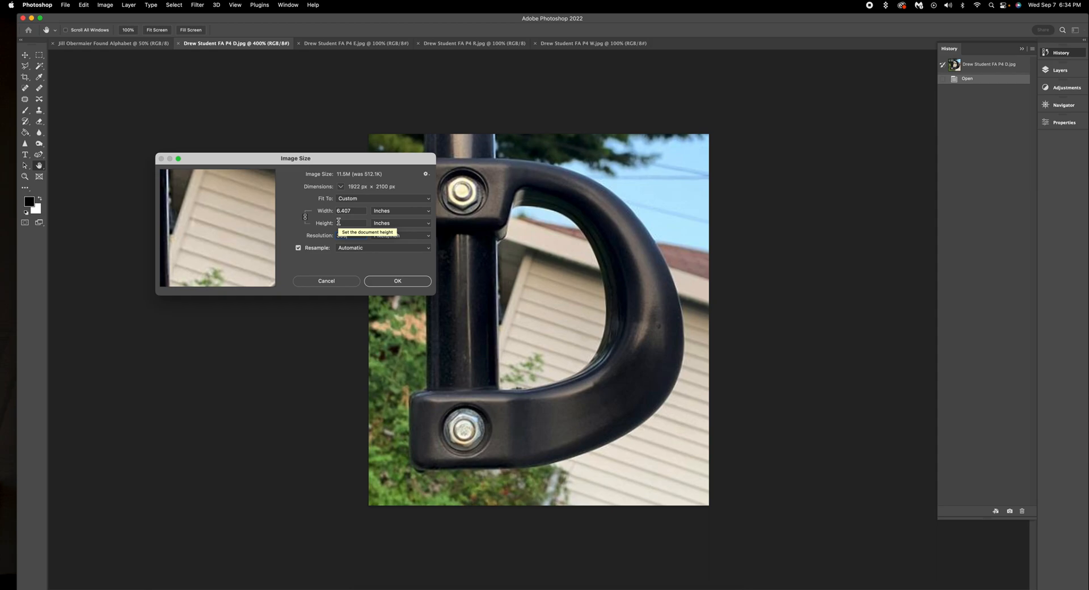
left_click(396, 282)
Step: Switch to the Crop tool and zoom the D photo from fit-on-screen to 100%
key("c")
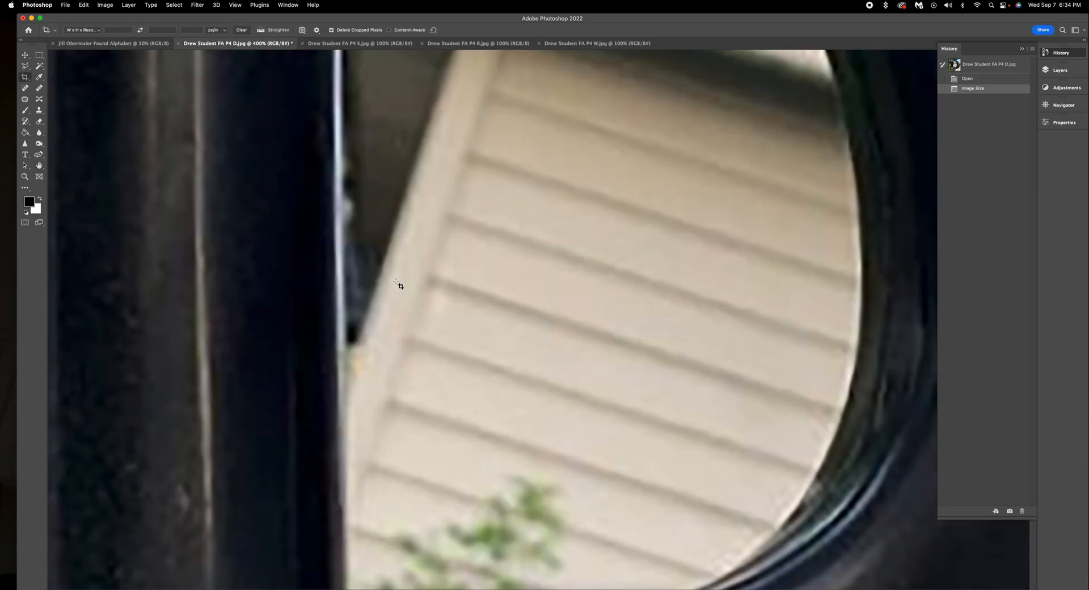
key("super+0")
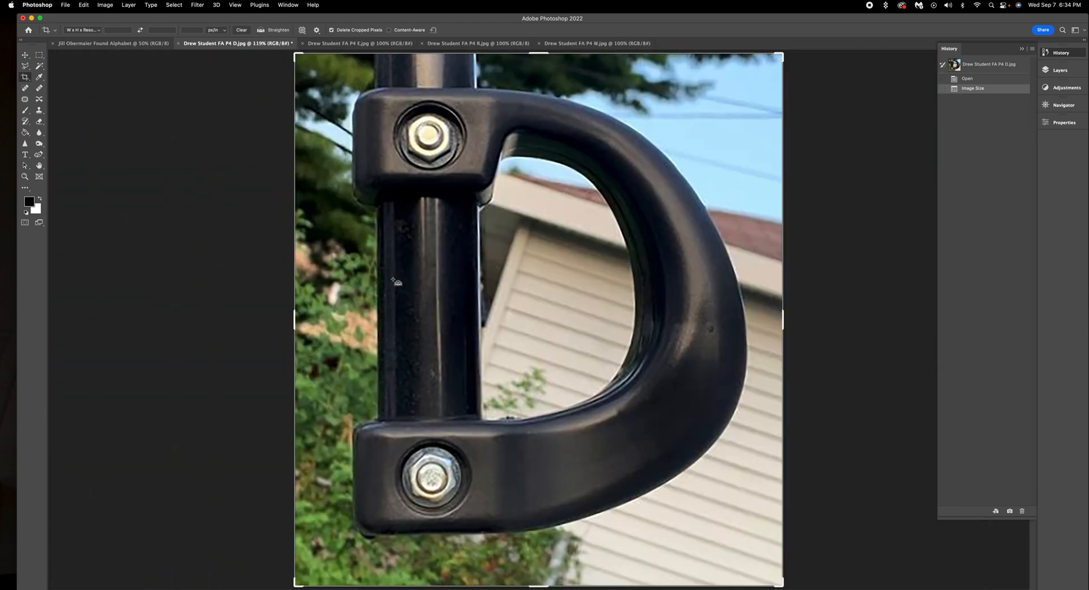
key("super+minus")
key("super+minus")
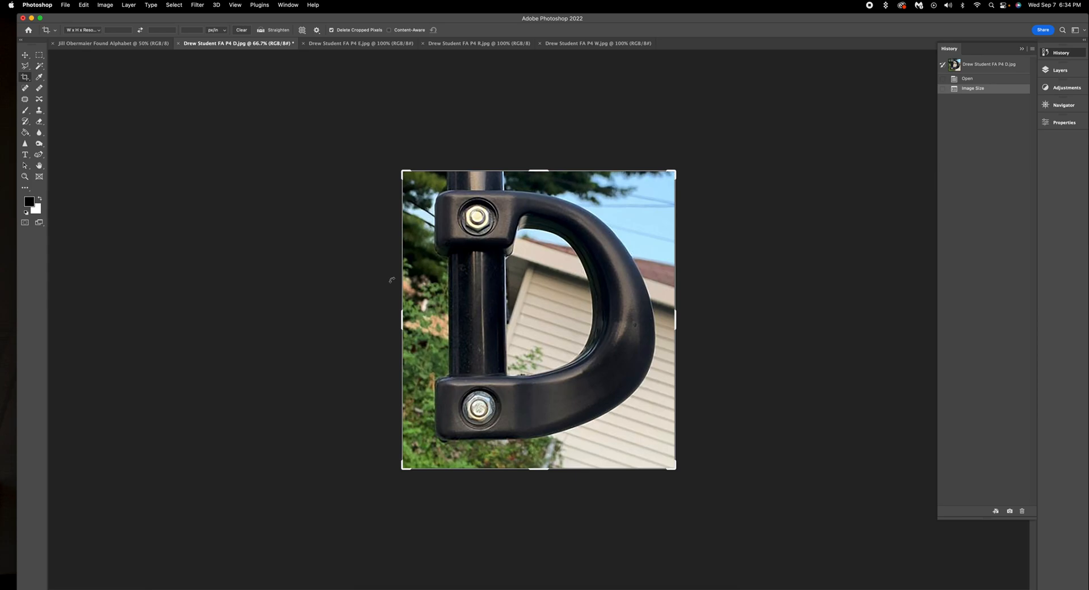
key("super+plus")
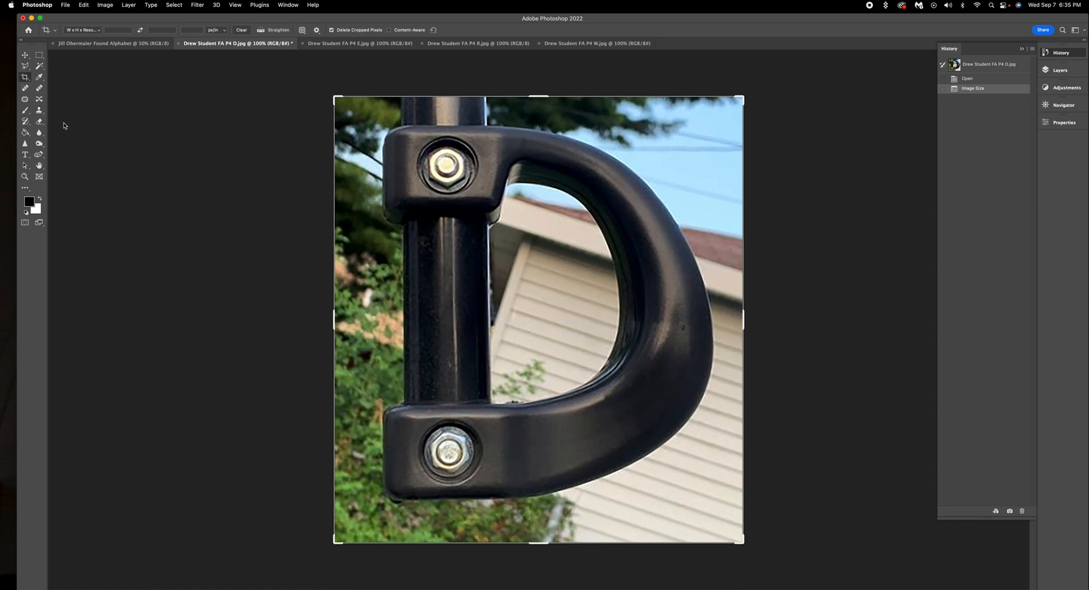
Step: Add Levels 1 and Curves 1 adjustment layers above the D photo's Background
left_click(1059, 70)
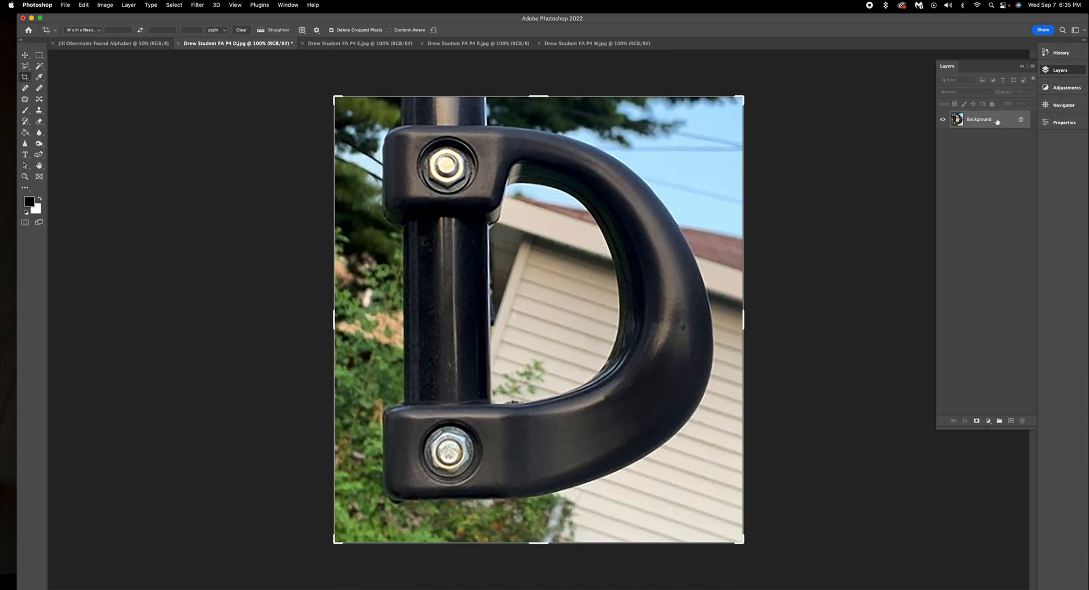
left_click(1067, 87)
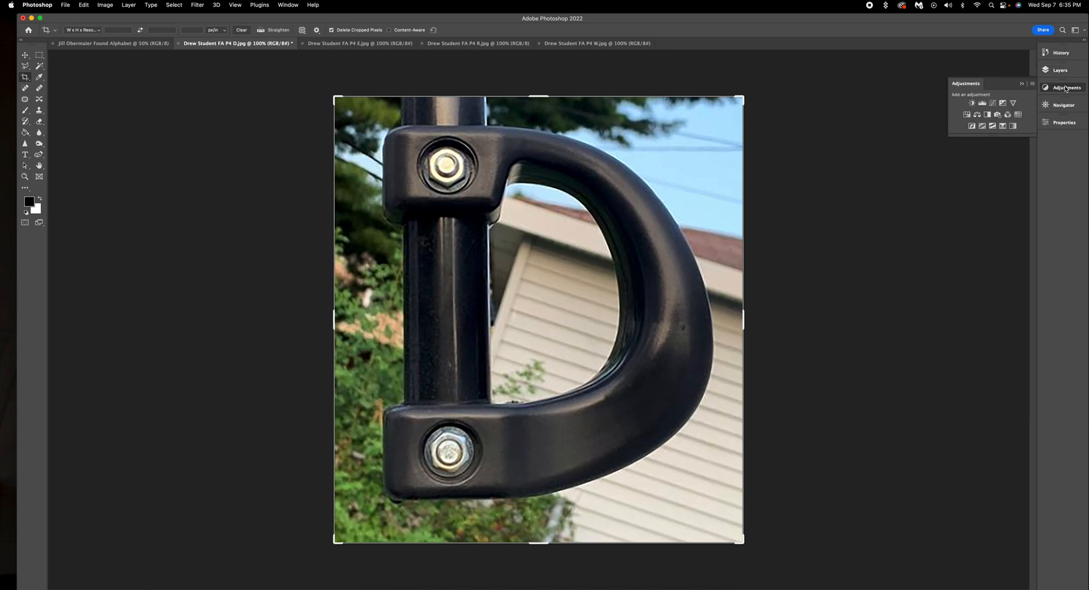
left_click(981, 103)
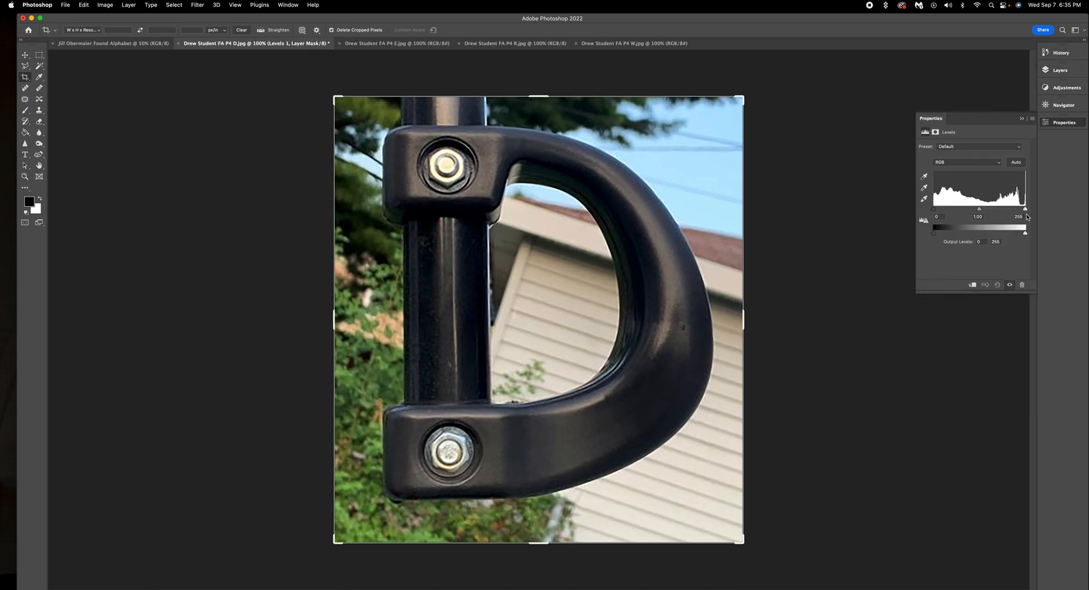
left_click(1066, 88)
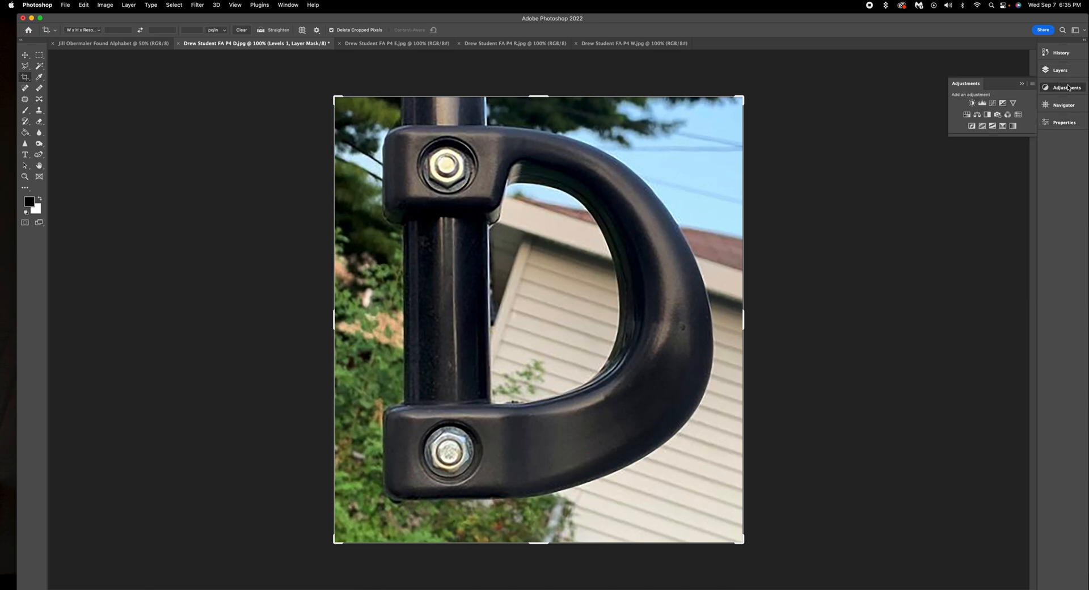
left_click(992, 103)
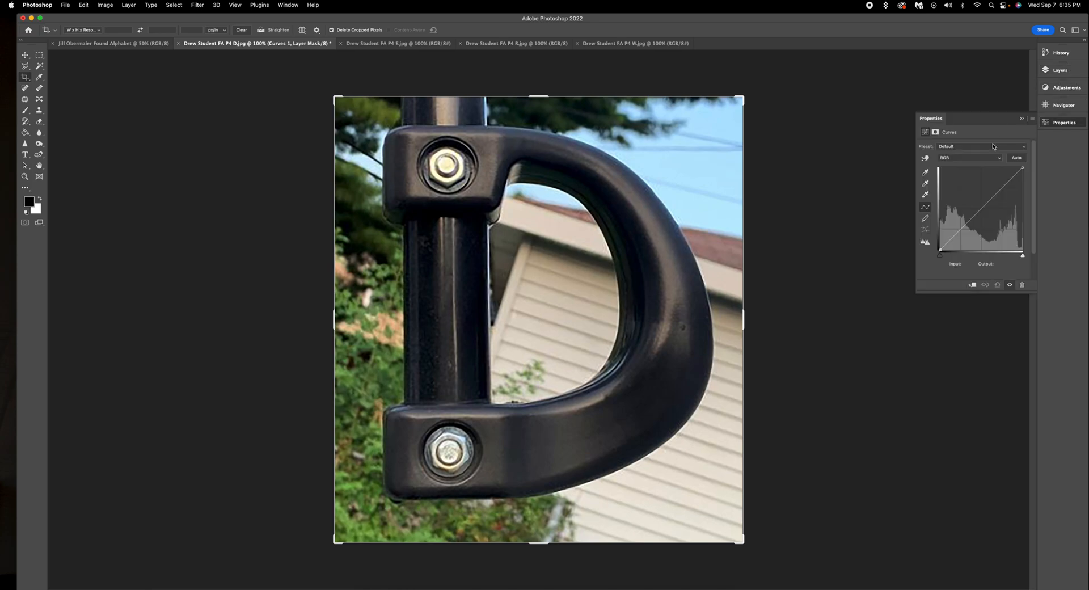
left_click_drag(964, 226, 963, 227)
left_click(1066, 71)
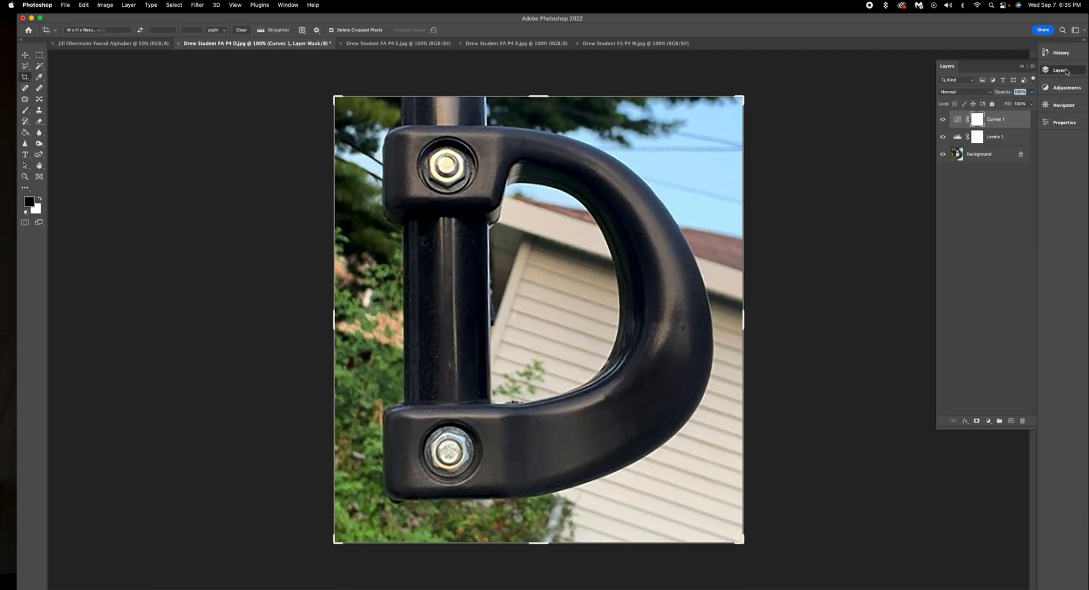
Step: Revisit Levels 1, then give Curves 1 a shadow point and a raised midtone point
double_click(958, 137)
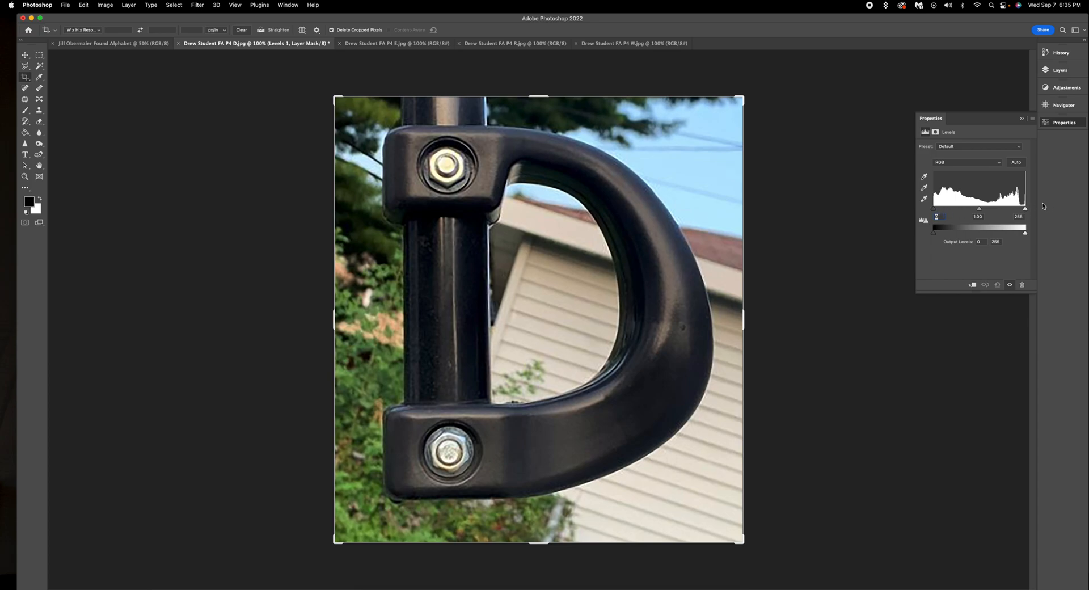
left_click(1060, 70)
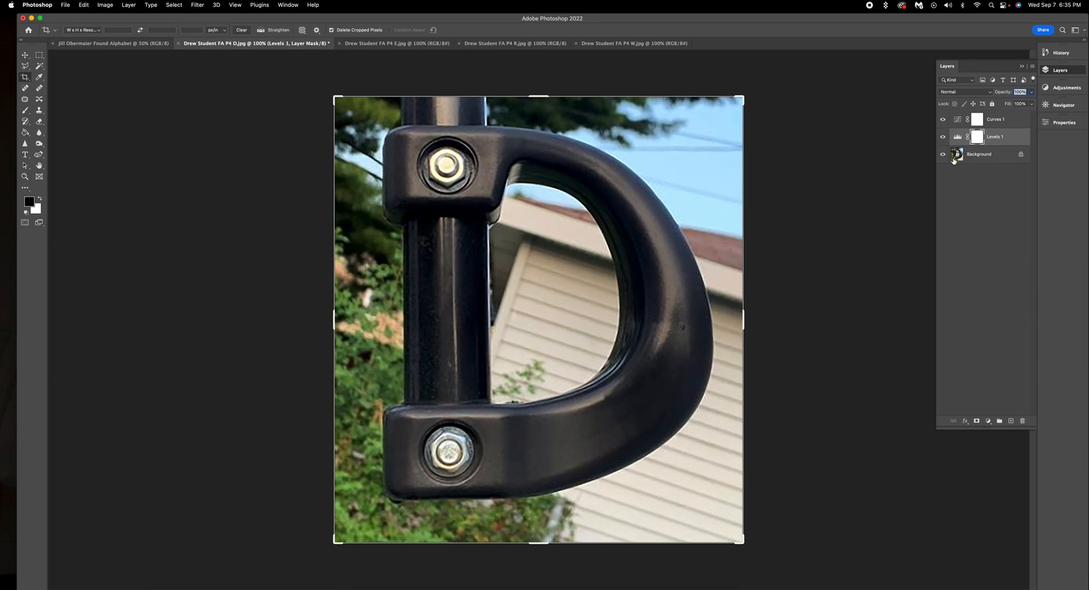
double_click(958, 120)
left_click(965, 227)
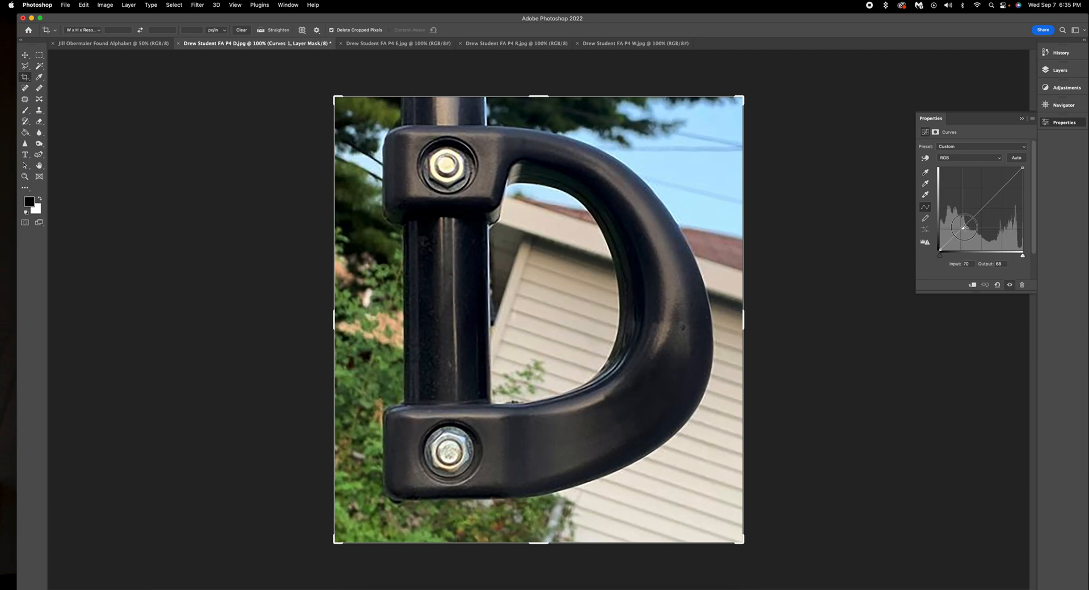
left_click(985, 200)
left_click_drag(986, 200, 910, 181)
left_click(1065, 72)
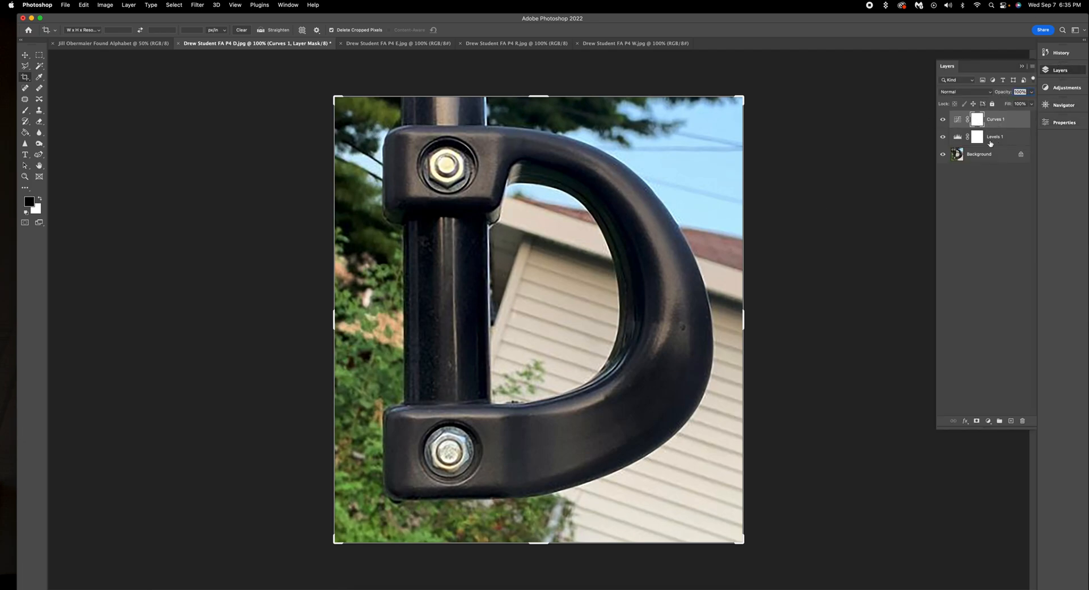
Step: Flatten the D photo and its Levels and Curves layers into one Background layer
left_click(130, 5)
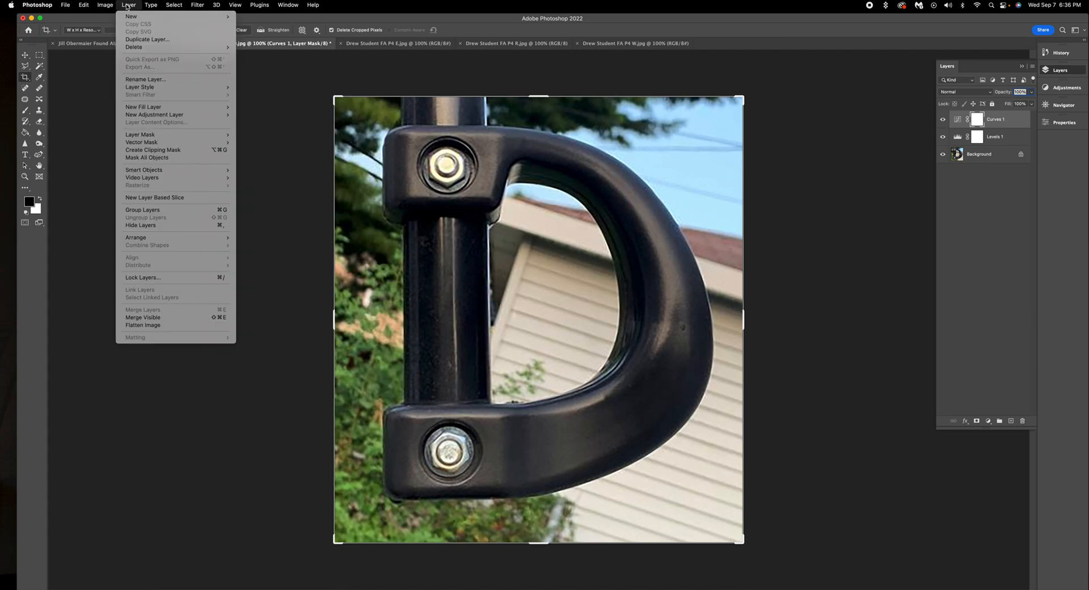
left_click(128, 8)
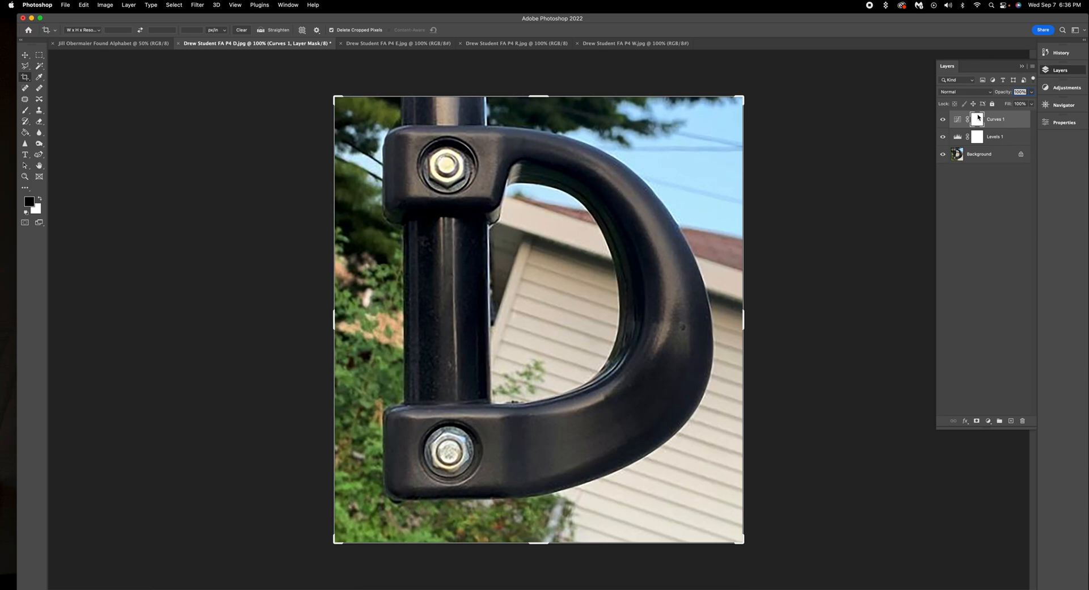
left_click(173, 5)
mouse_move(130, 4)
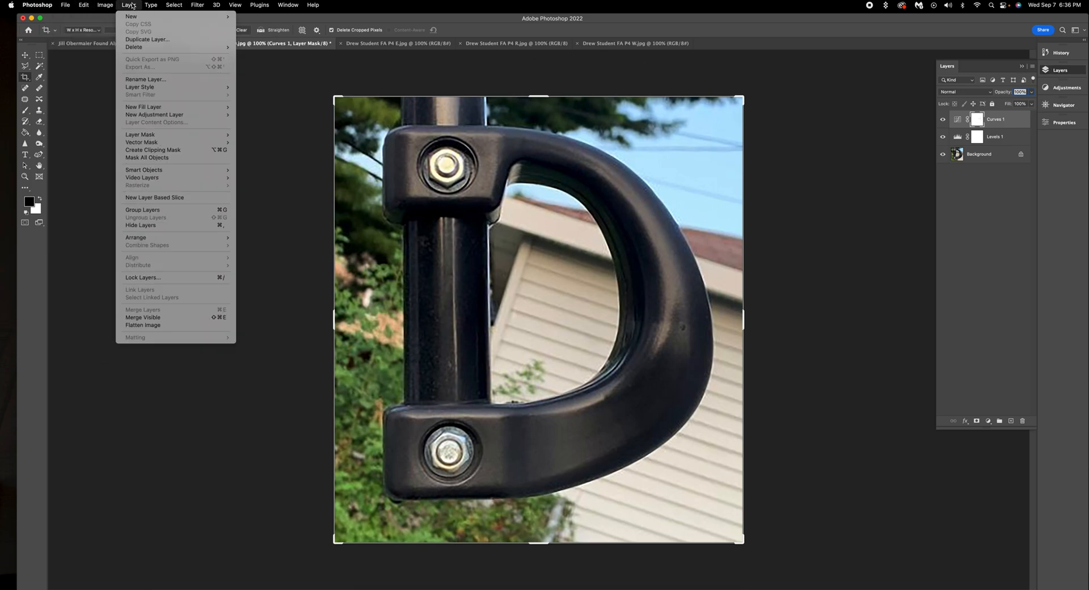
left_click(160, 326)
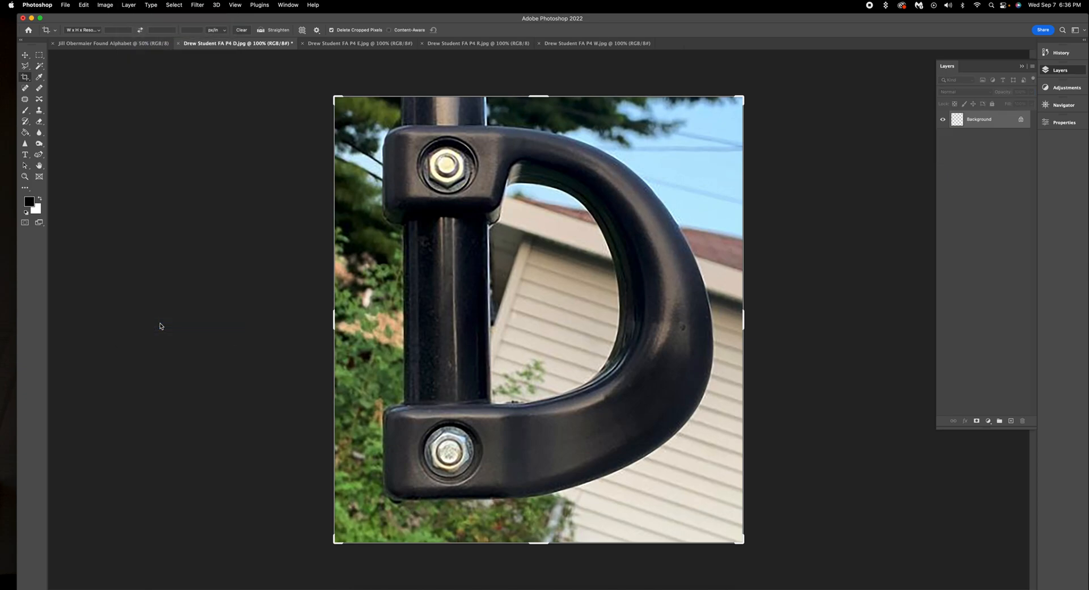
left_click(24, 55)
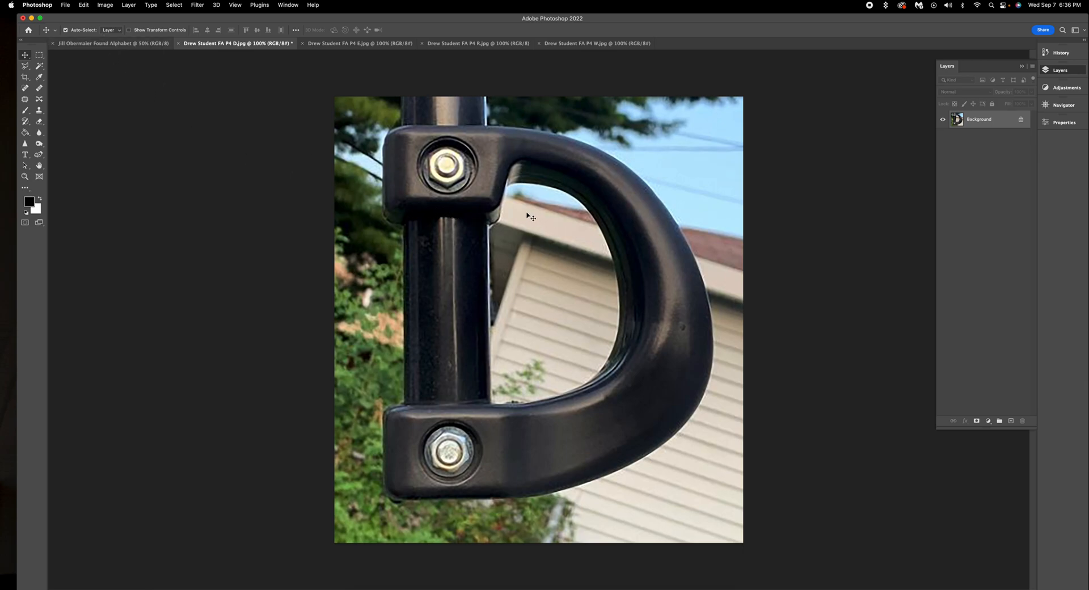
Step: Drag the flattened D photo onto the Found Alphabet banner as Layer 1
left_click(526, 289)
mouse_move(527, 289)
left_mouse_down()
mouse_move(513, 272)
mouse_move(275, 187)
mouse_move(167, 115)
mouse_move(151, 42)
mouse_move(338, 217)
mouse_move(379, 218)
mouse_move(381, 204)
mouse_move(367, 201)
left_mouse_up()
left_click(607, 43)
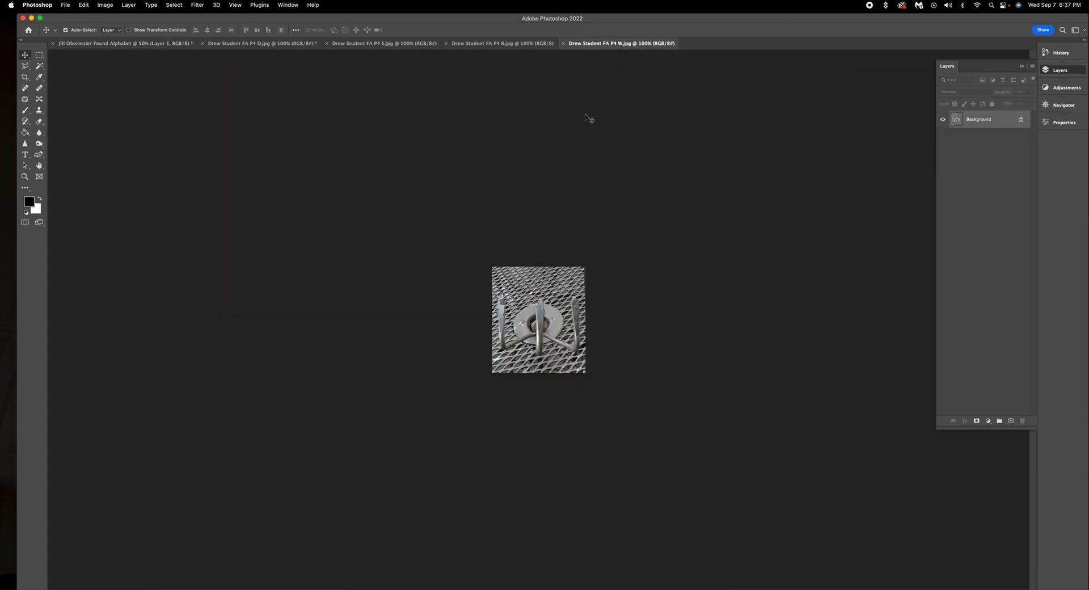
left_click(284, 45)
left_click(523, 284)
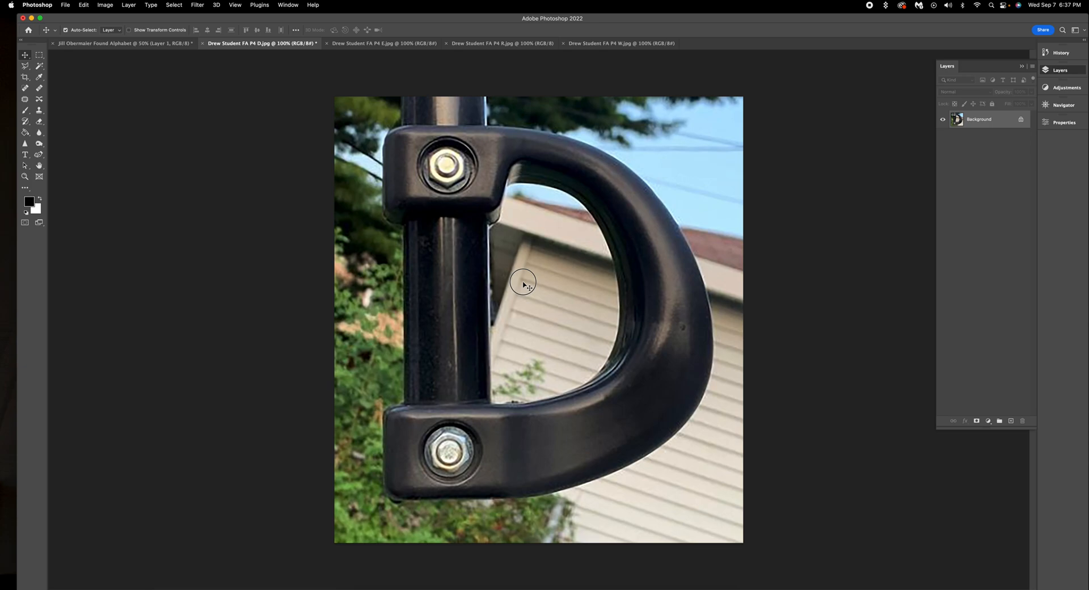
left_click(109, 44)
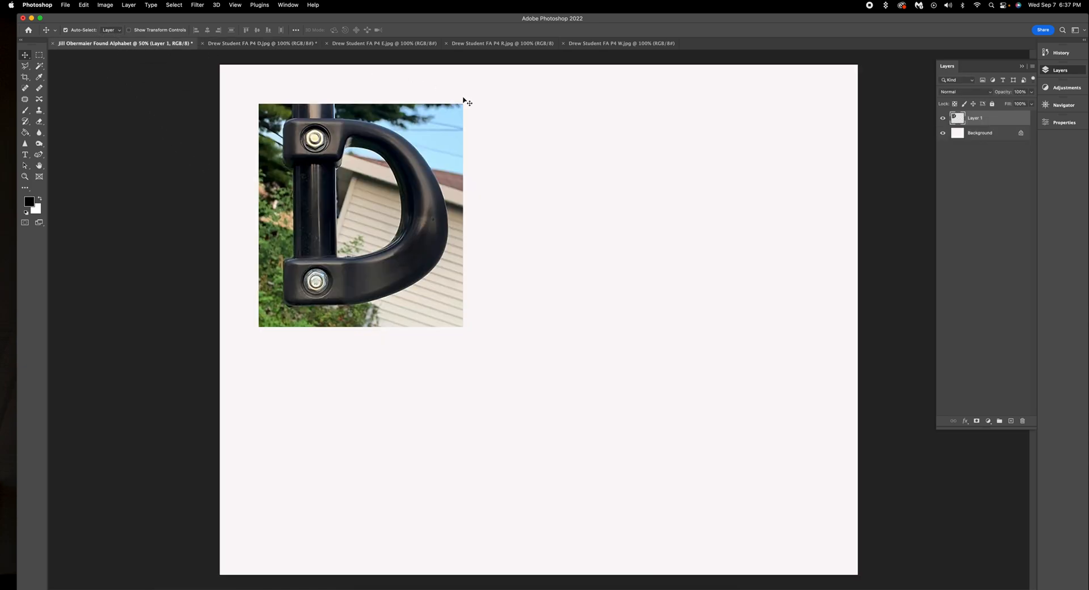
Step: Nudge the D layer slightly left on the banner, then return to the D photo document
left_click(548, 222)
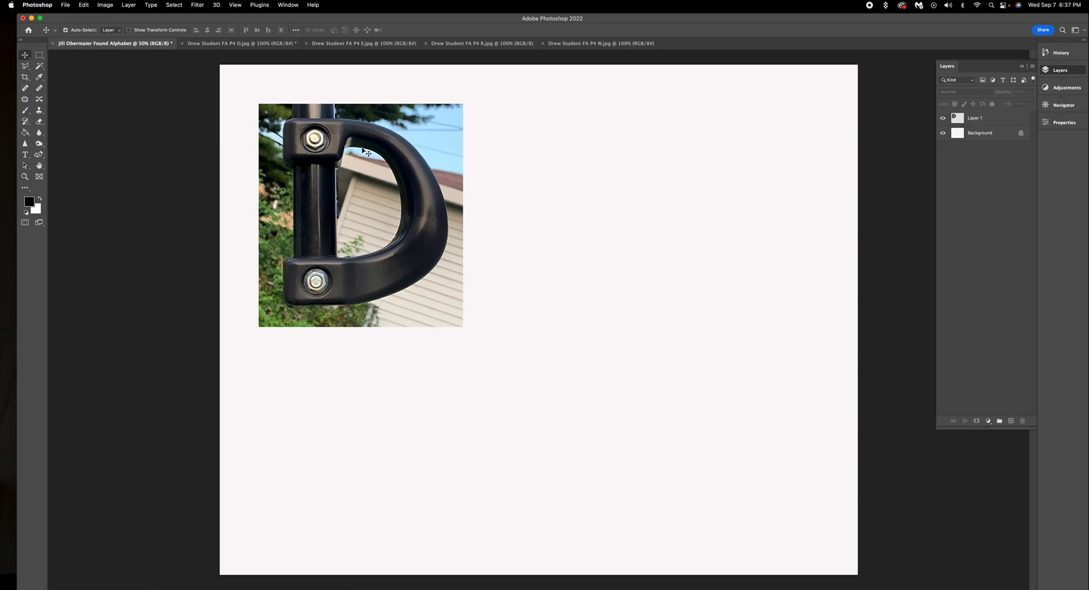
left_click(93, 45)
left_click_drag(380, 165, 354, 164)
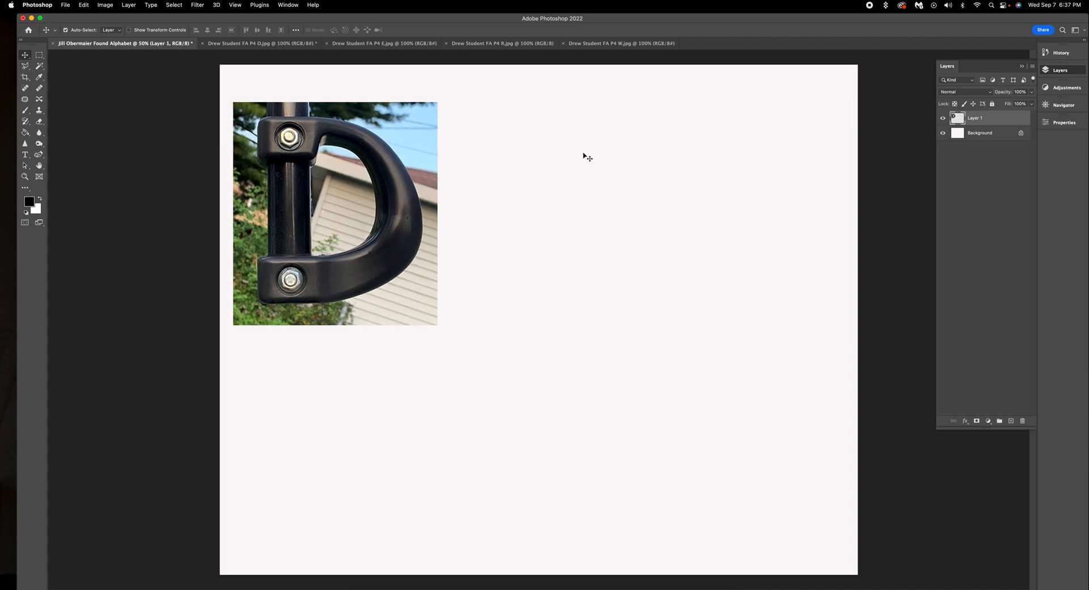
left_click(272, 45)
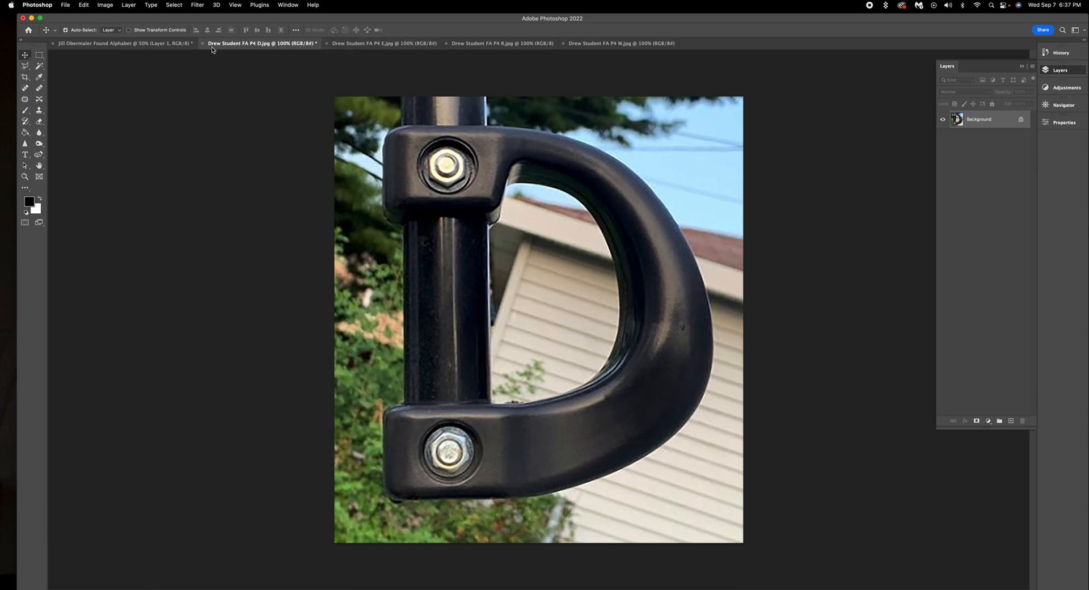
Step: Close D.jpg with Don't Save, then switch through E.jpg to the R railing photo
left_click(203, 44)
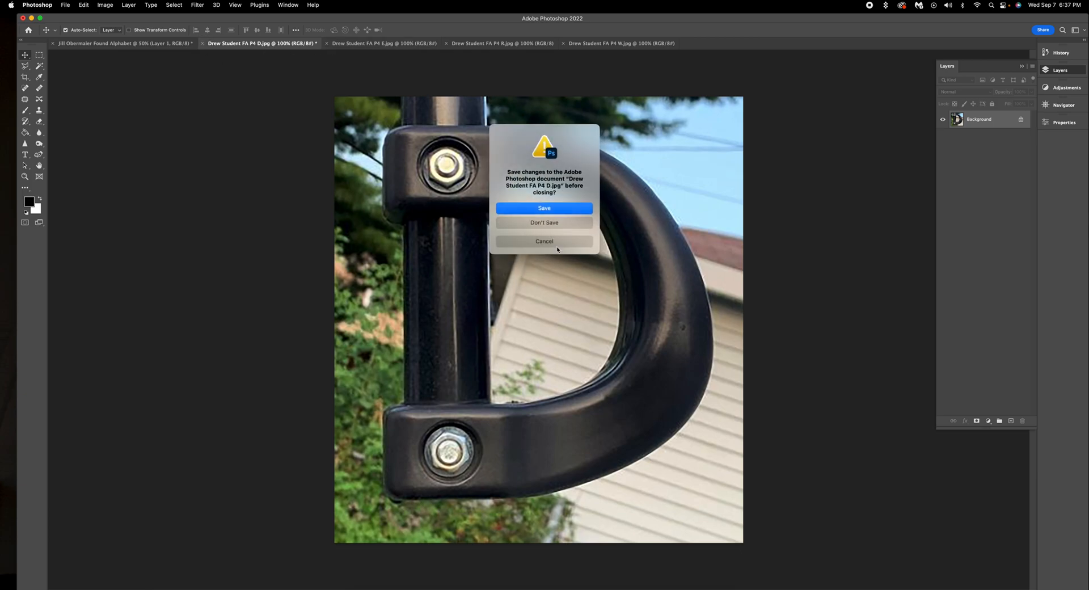
left_click(554, 222)
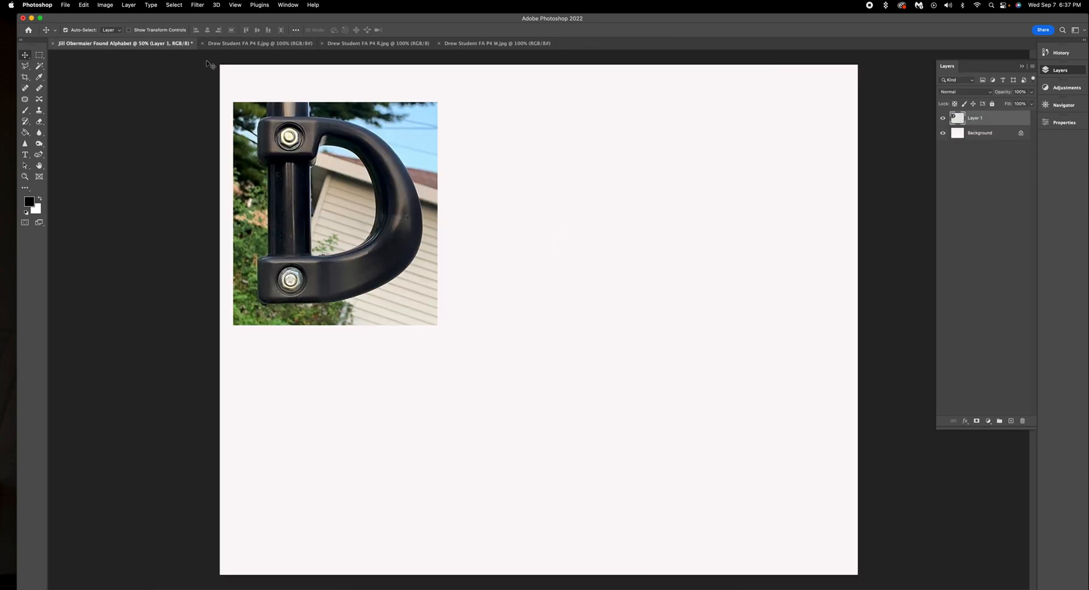
left_click(243, 44)
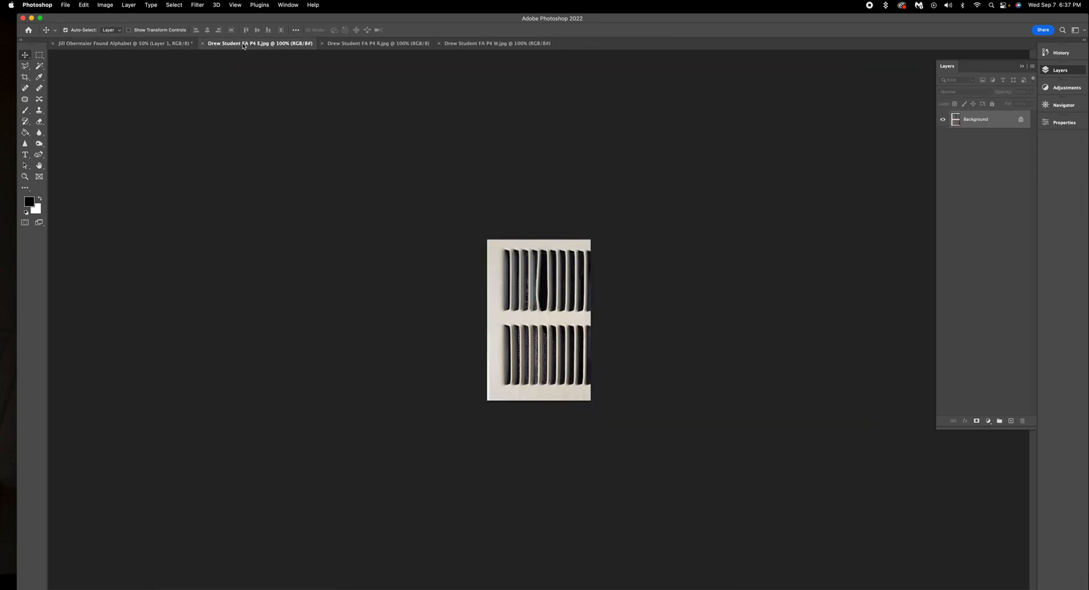
left_click(391, 45)
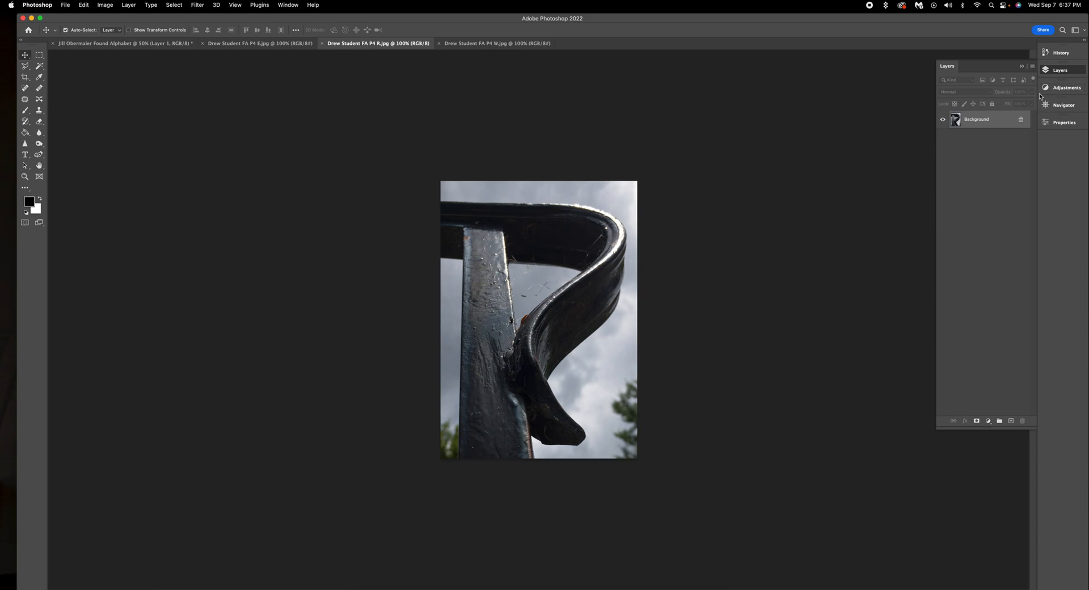
Step: Add Levels and Curves adjustments to the railing photo, pulling the curve down slightly to darken it
left_click(1065, 87)
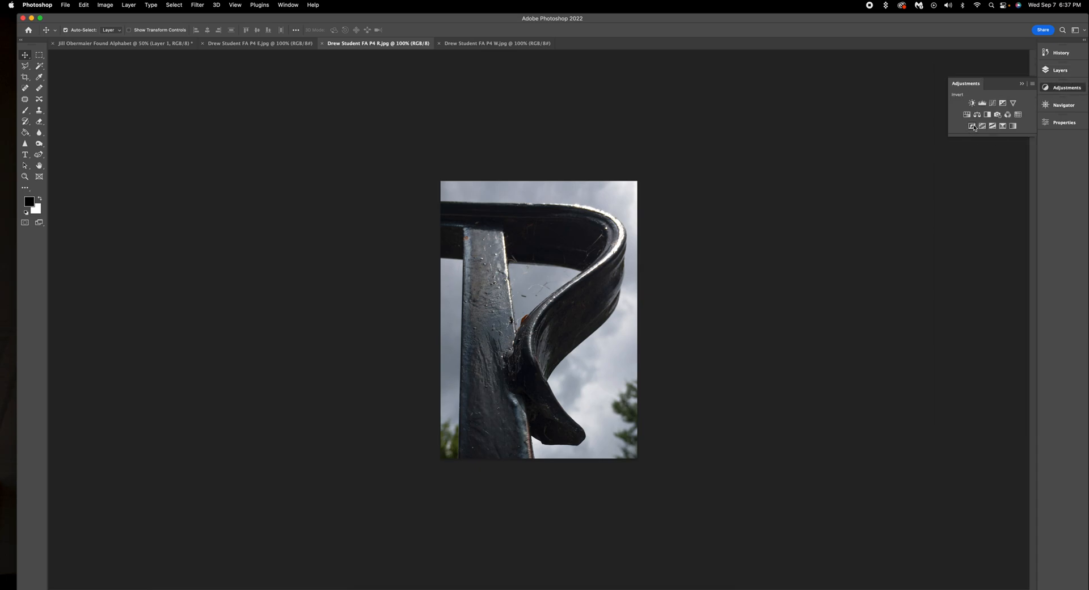
left_click(984, 106)
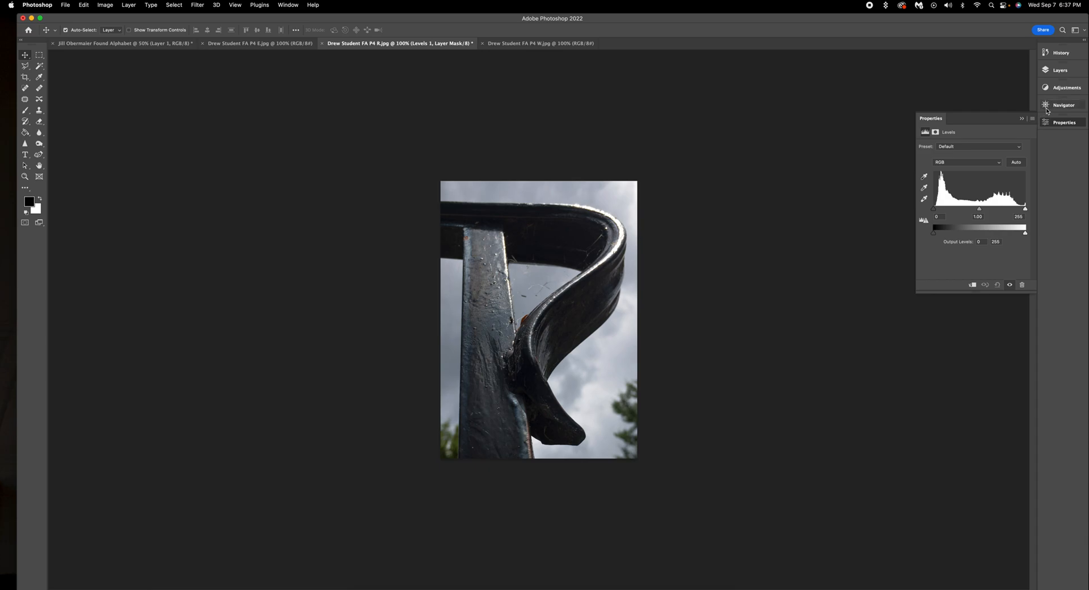
left_click(1058, 88)
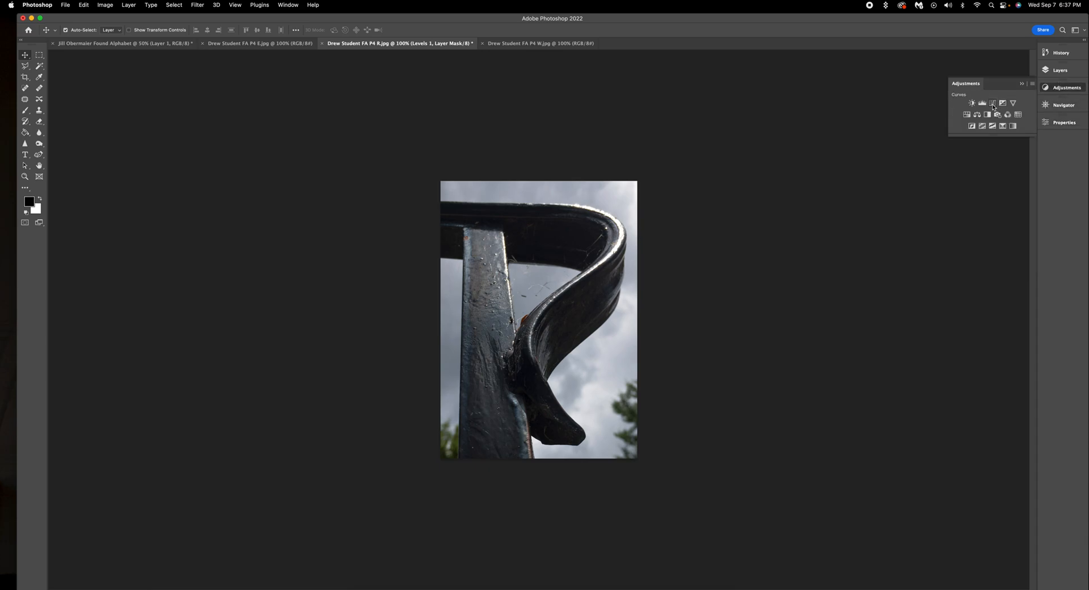
left_click(996, 106)
left_click_drag(965, 225, 964, 224)
Step: Flatten the railing photo's adjustment layers into a single Background layer
left_click(1062, 70)
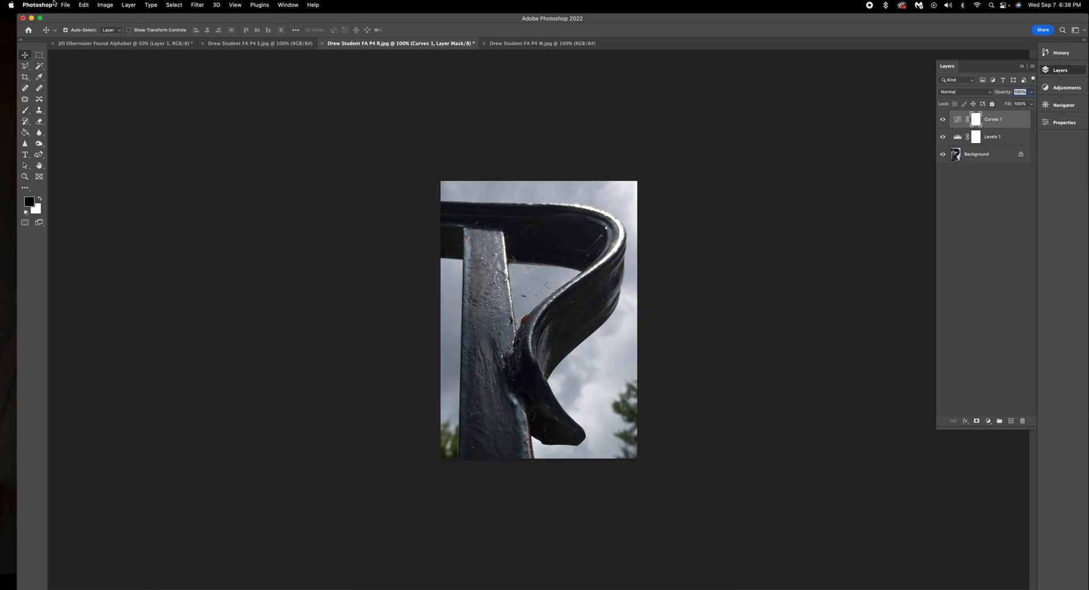
left_click(130, 5)
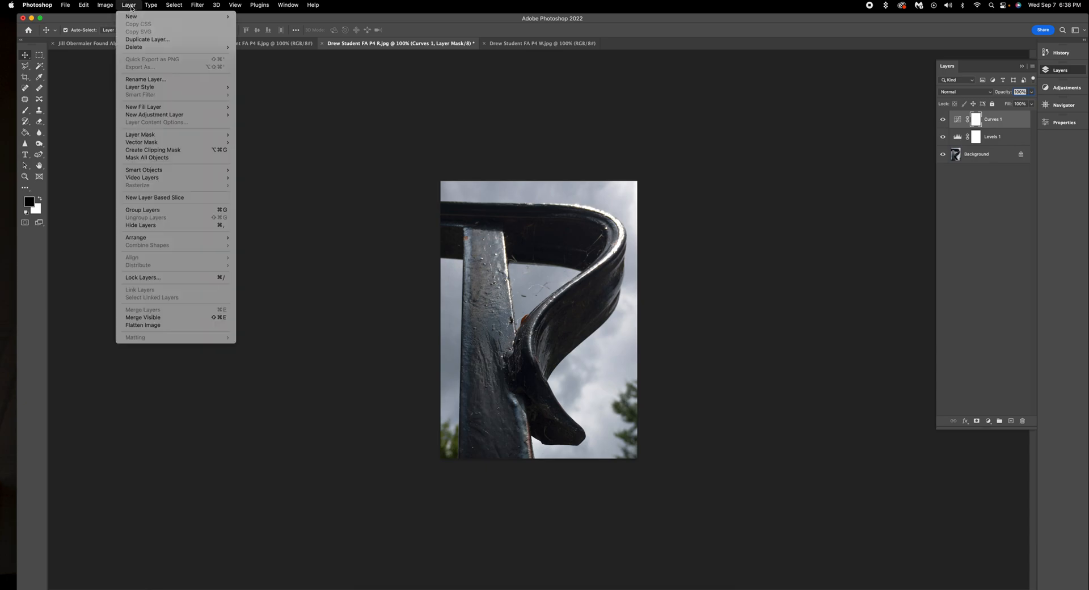
left_click(165, 325)
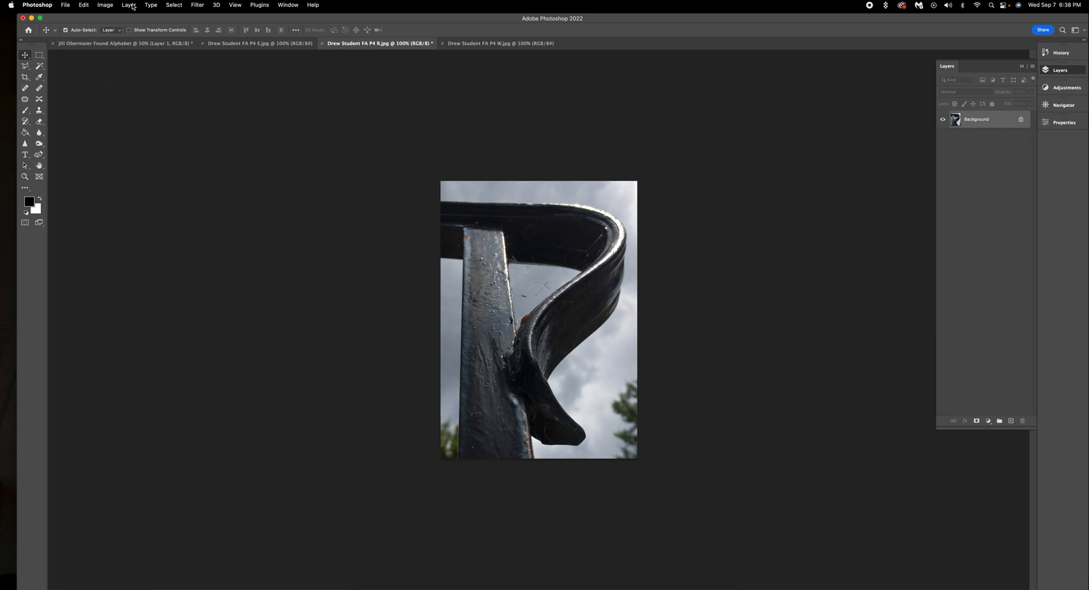
Step: Resize the railing photo to 7 inches tall, width constrained, giving 1487 × 2100 px
left_click(109, 8)
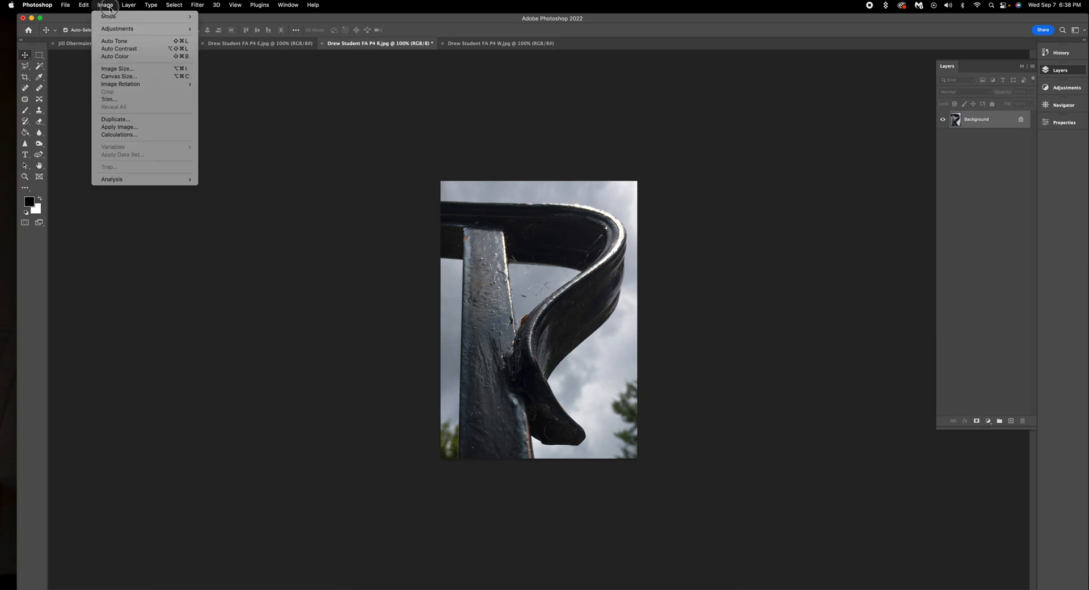
left_click(130, 69)
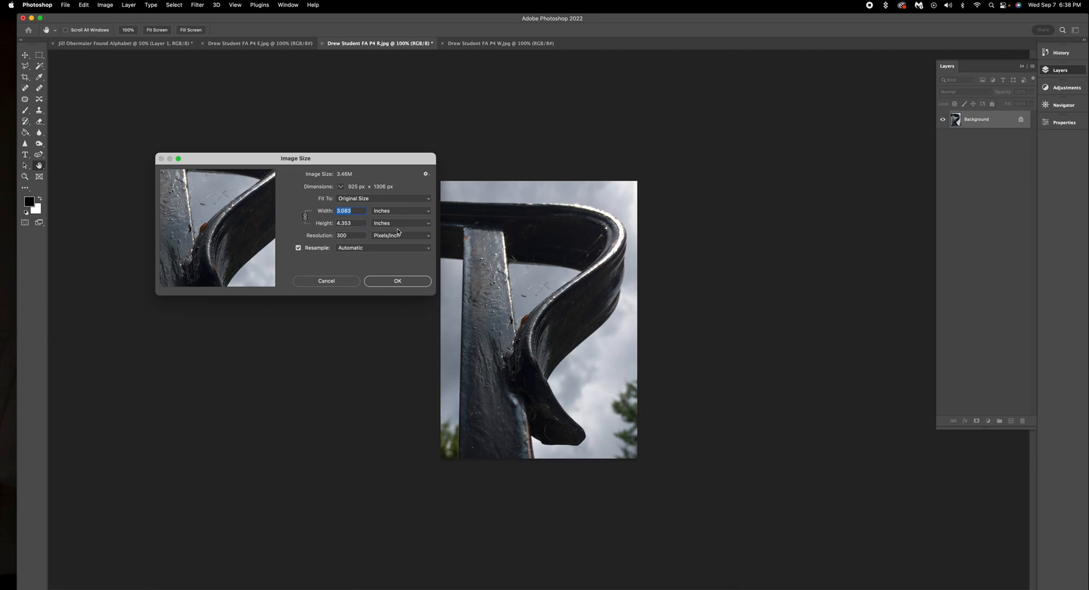
double_click(359, 224)
type("7")
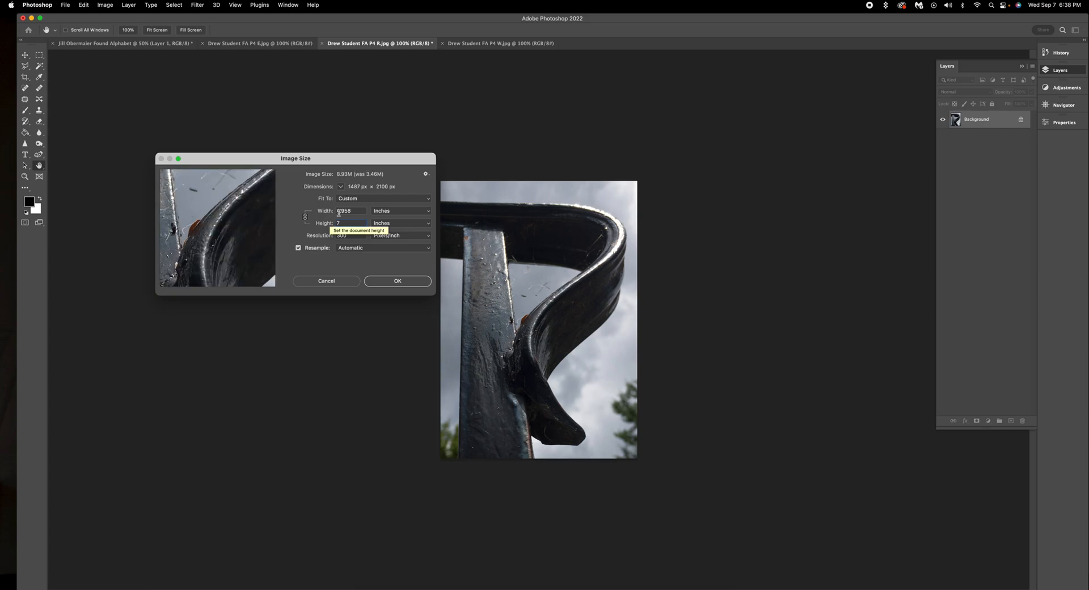
left_click(397, 282)
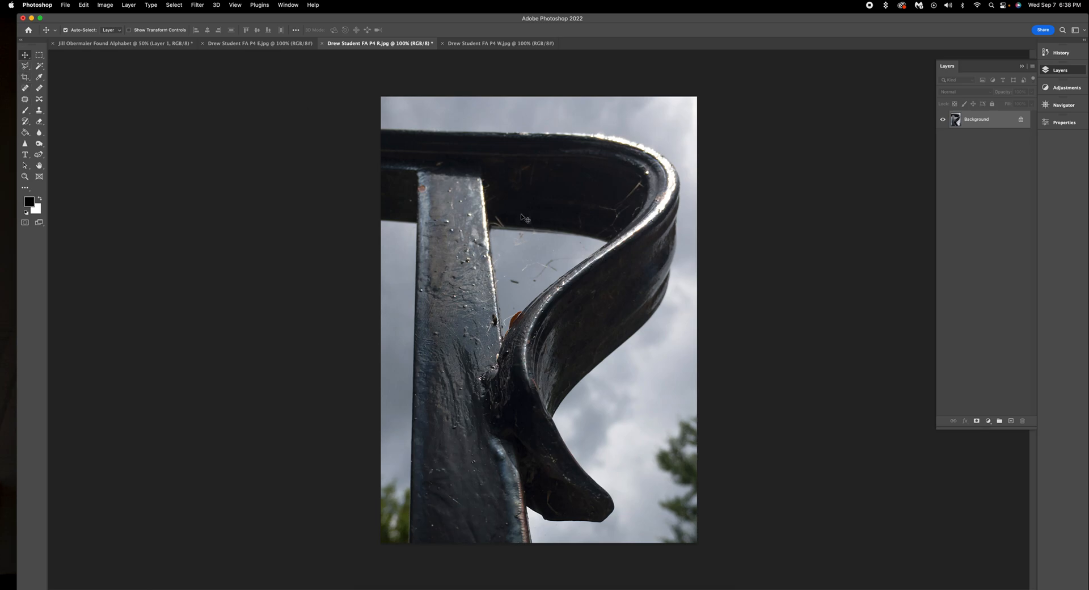
Step: Drag the R railing photo onto the Found Alphabet banner, placing it right of the D photo
left_click(536, 276)
left_click_drag(536, 276, 516, 197)
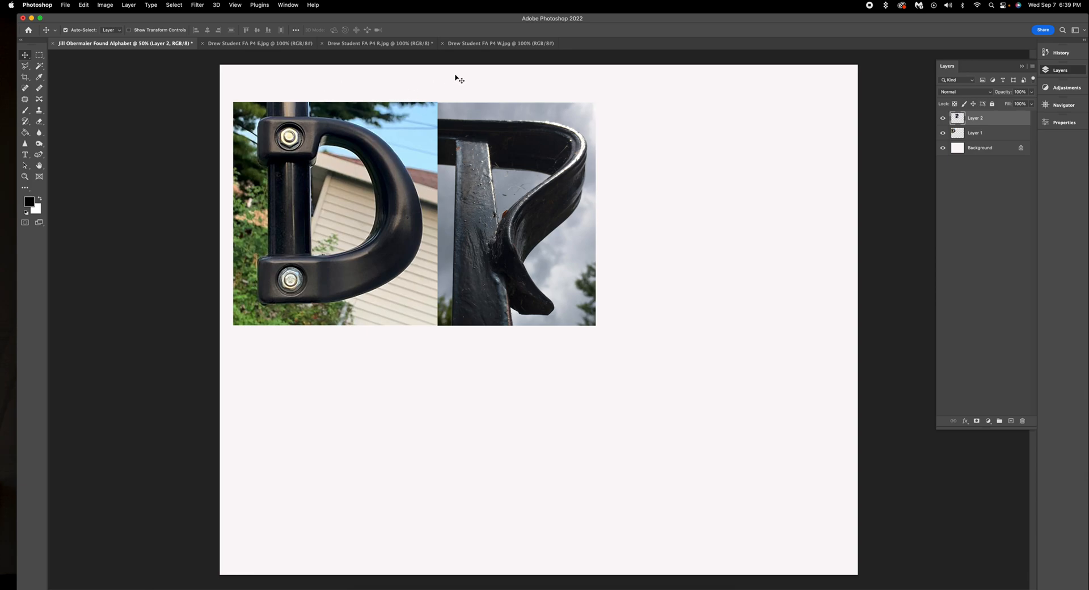
left_click(243, 50)
Step: Close the R.jpg railing photo document, choosing Don't Save
left_click(348, 46)
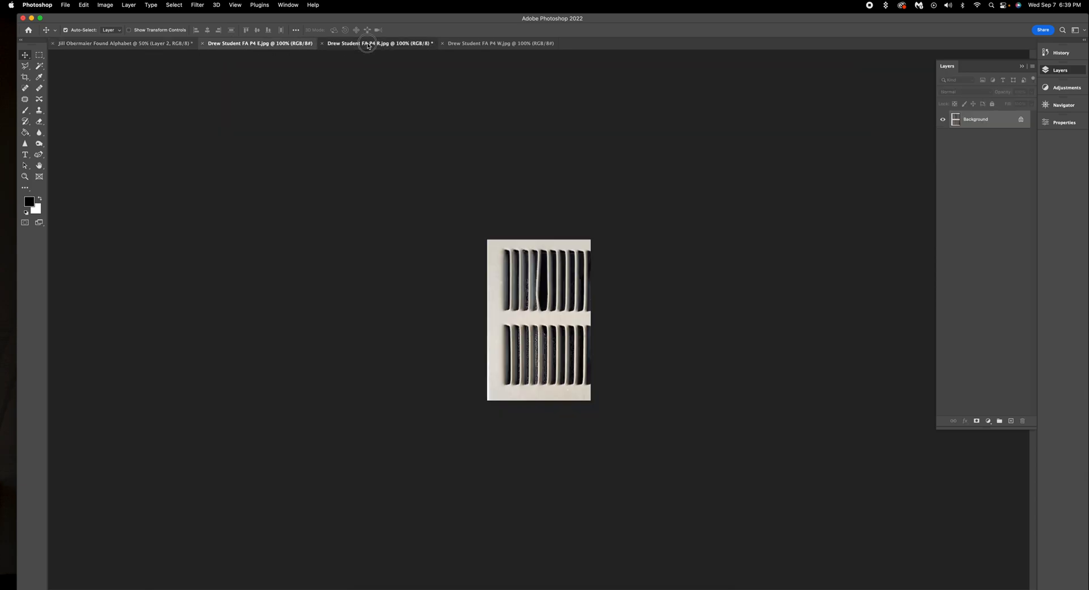
left_click(322, 44)
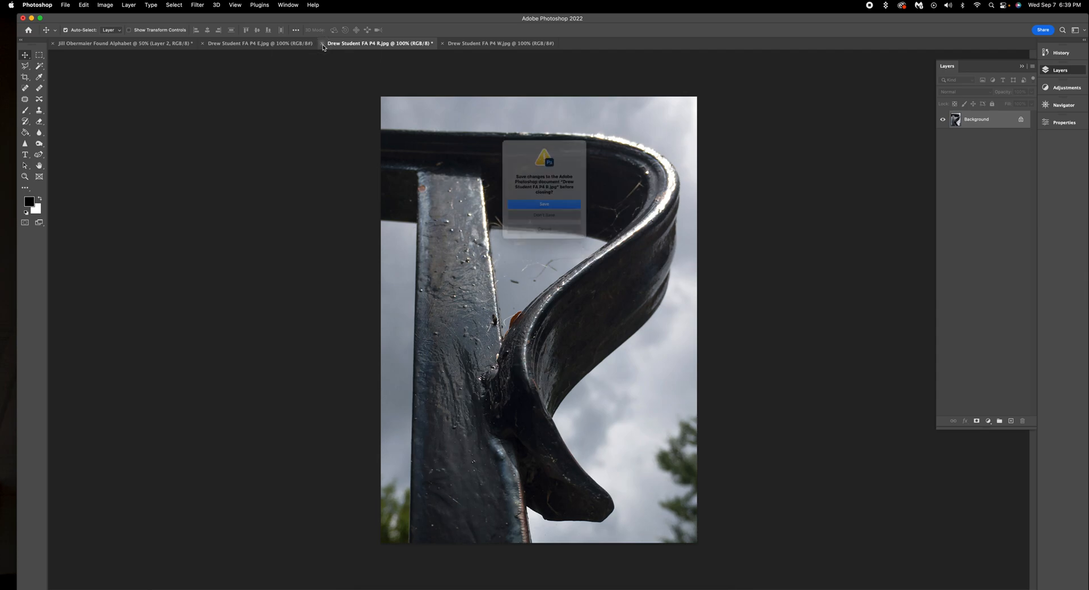
left_click(545, 223)
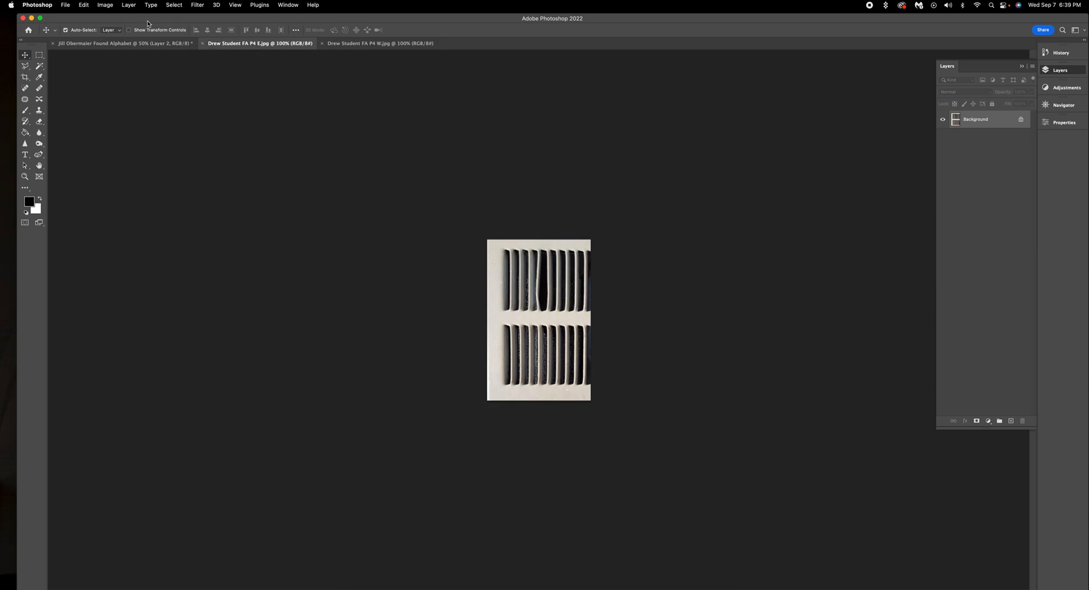
Step: Add Levels and Curves adjustment layers to the vent photo
left_click(1060, 71)
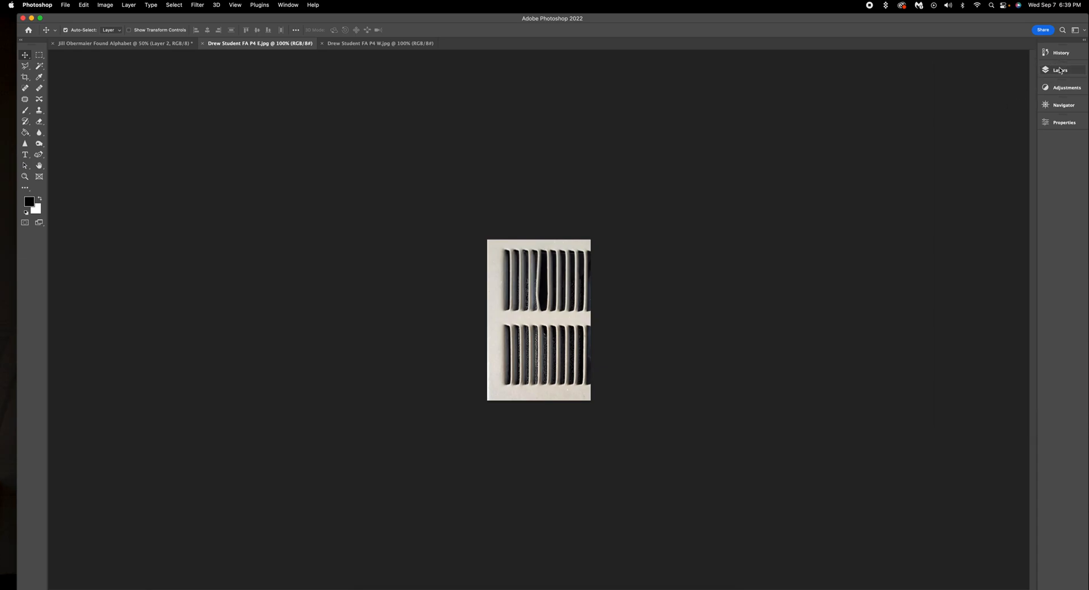
left_click(1060, 72)
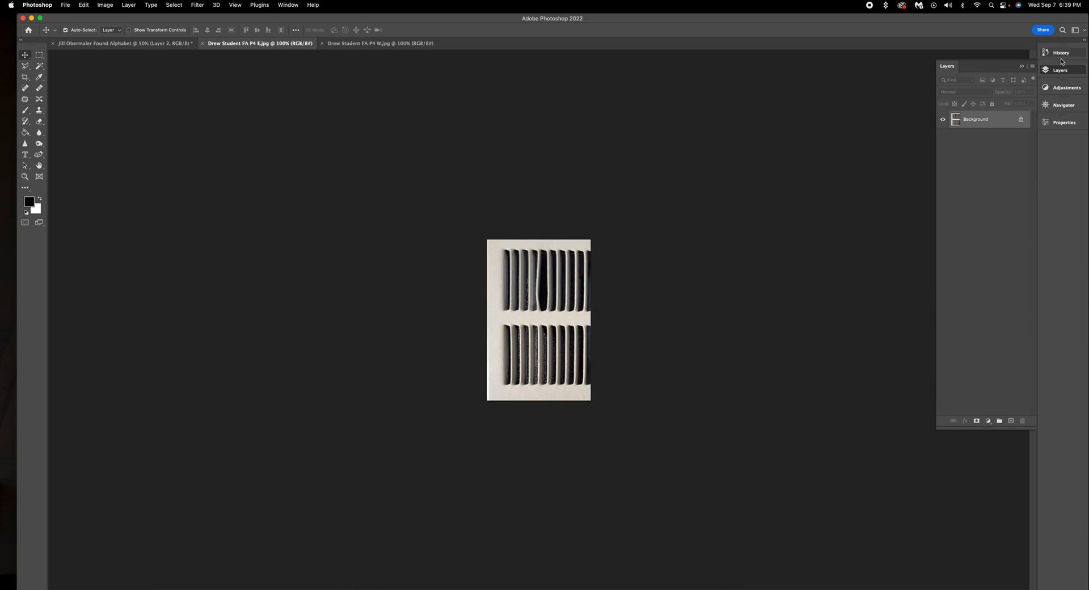
left_click(1062, 87)
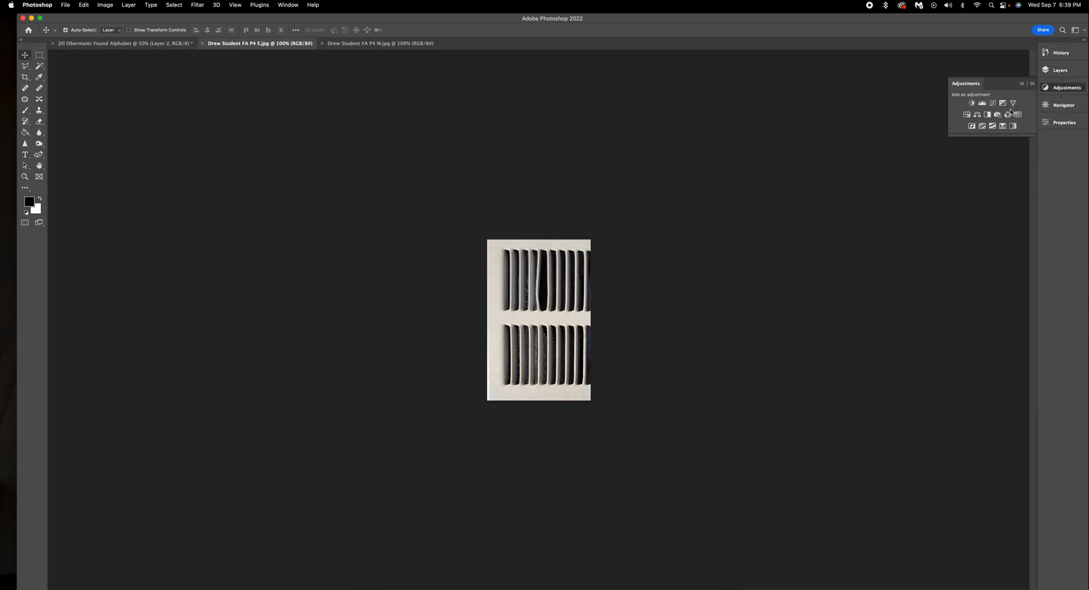
left_click(982, 104)
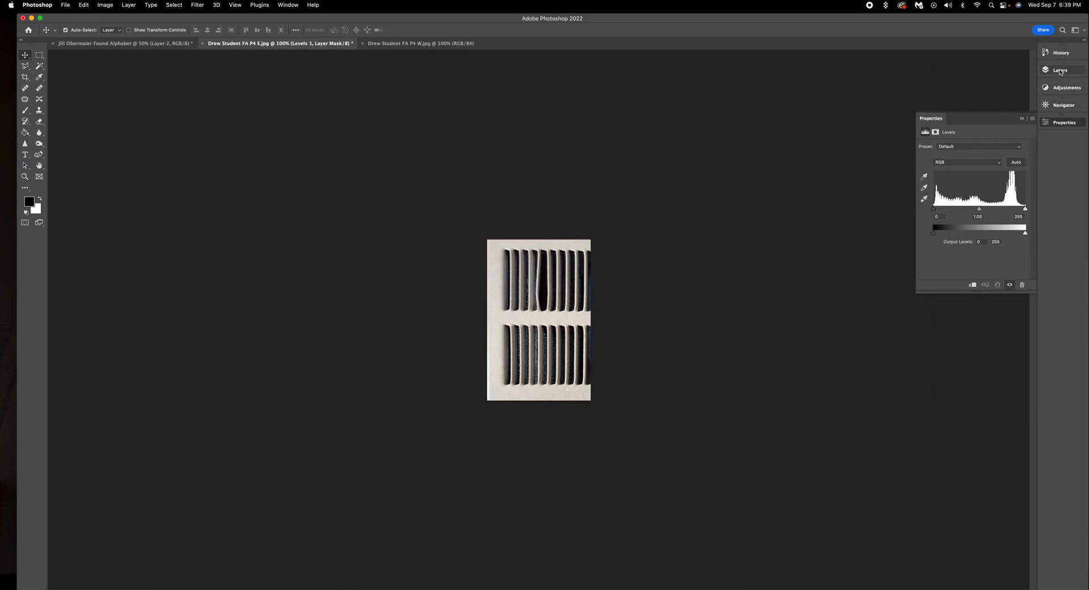
left_click(1062, 87)
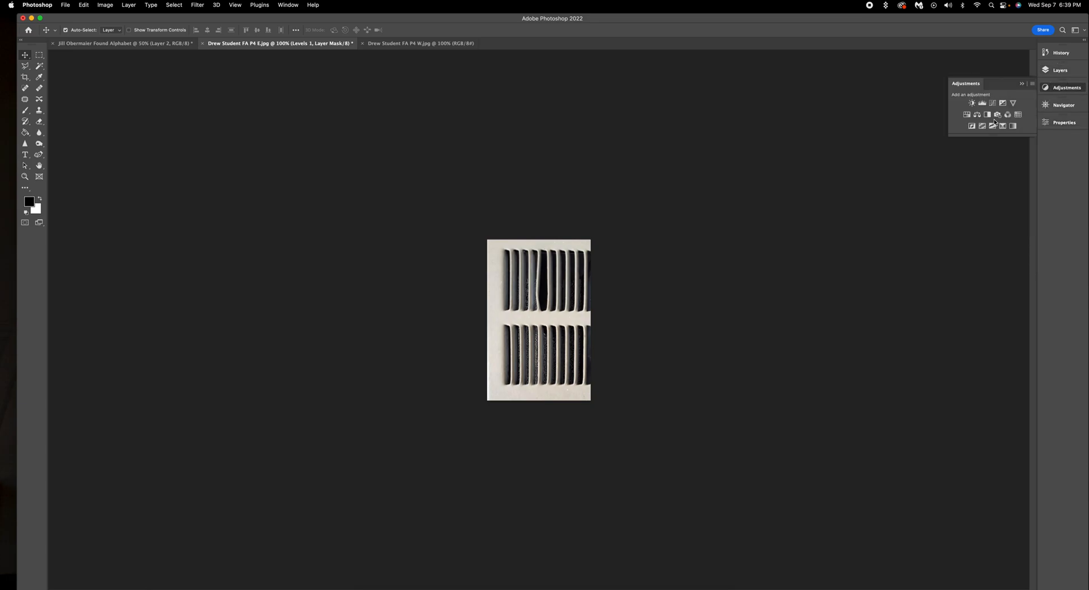
left_click(992, 103)
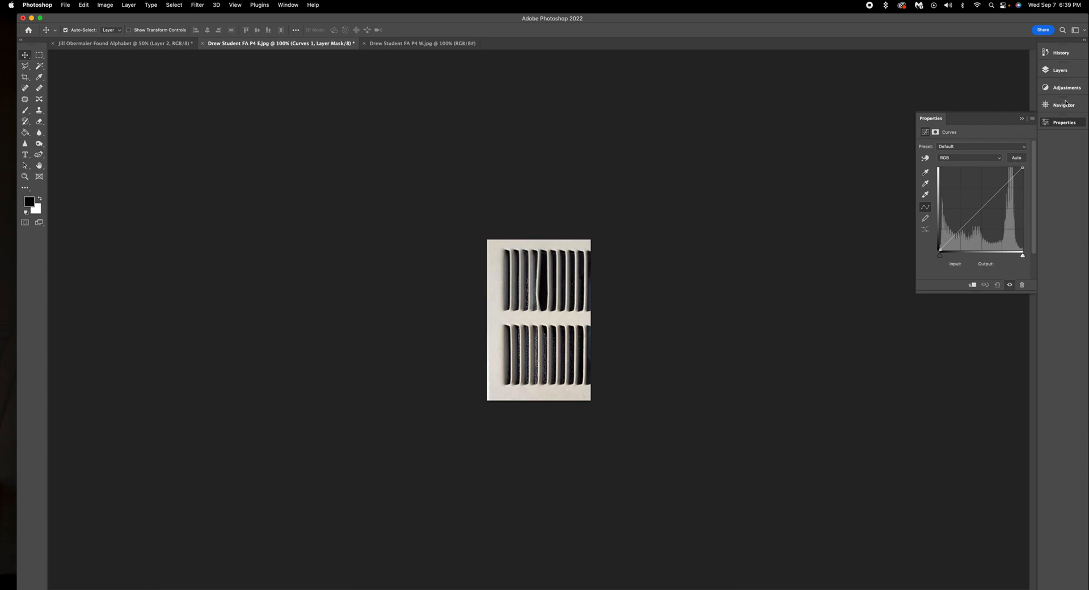
Step: Flatten the vent photo's adjustments into a single Background layer
left_click(1060, 70)
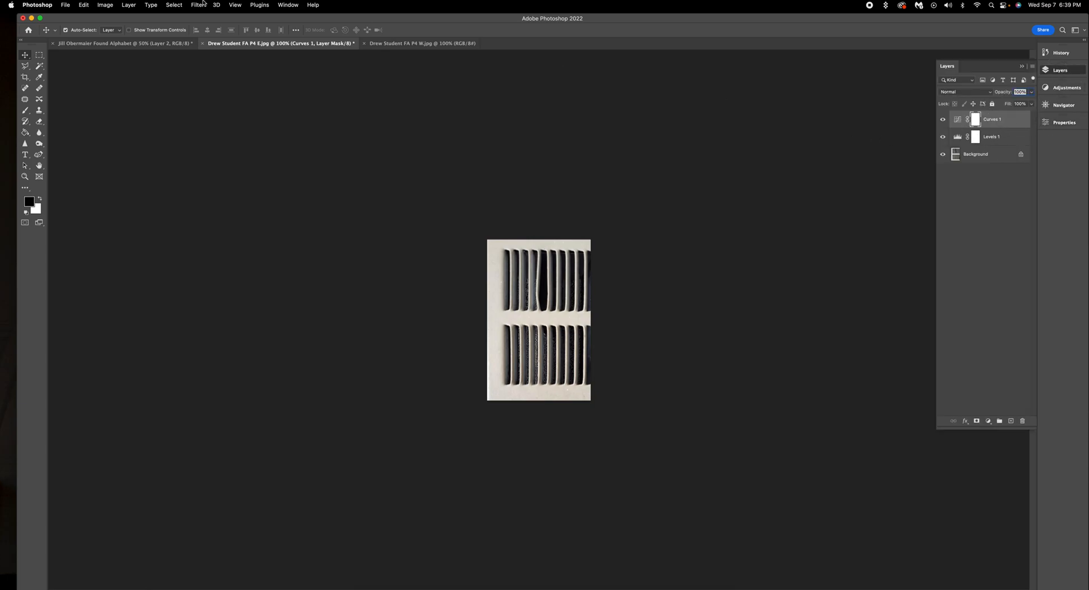
left_click(129, 5)
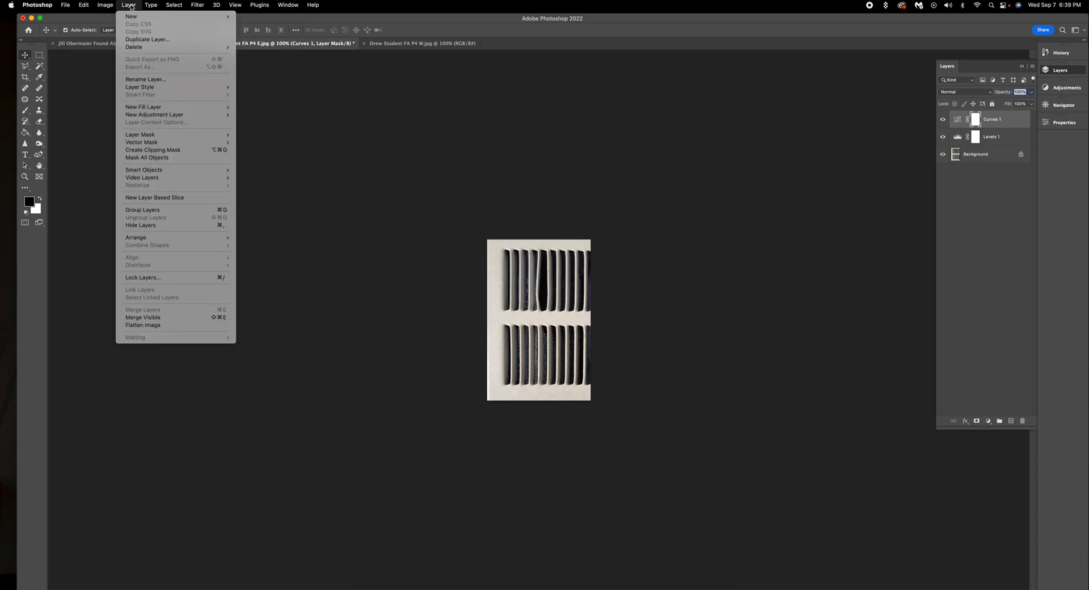
left_click(160, 325)
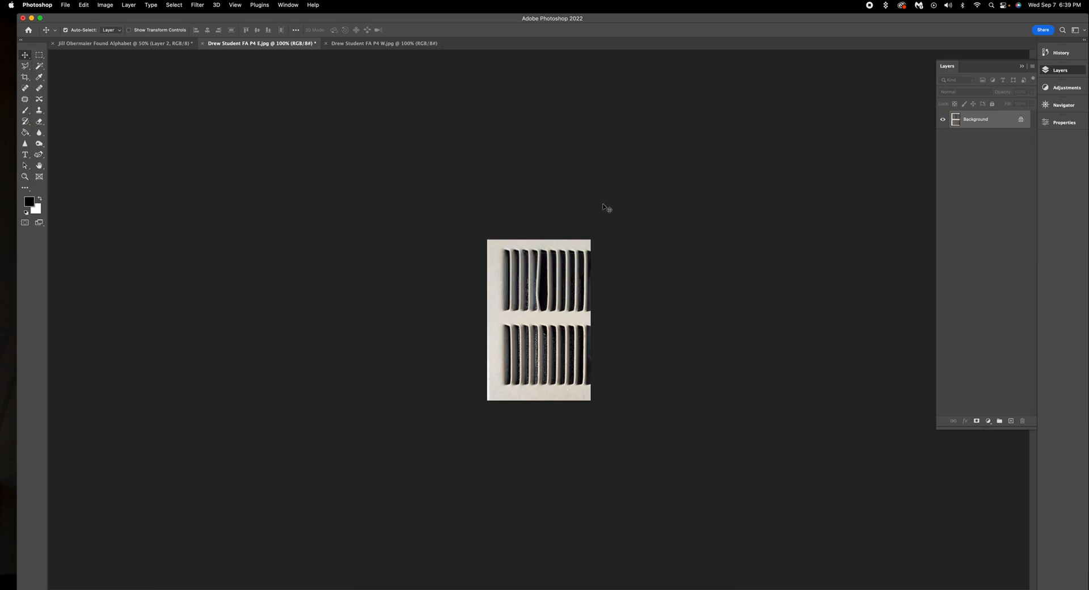
Step: Resample the vent photo to 300 ppi and 7 inches tall (1346 × 2100 px)
left_click(105, 5)
left_click(136, 68)
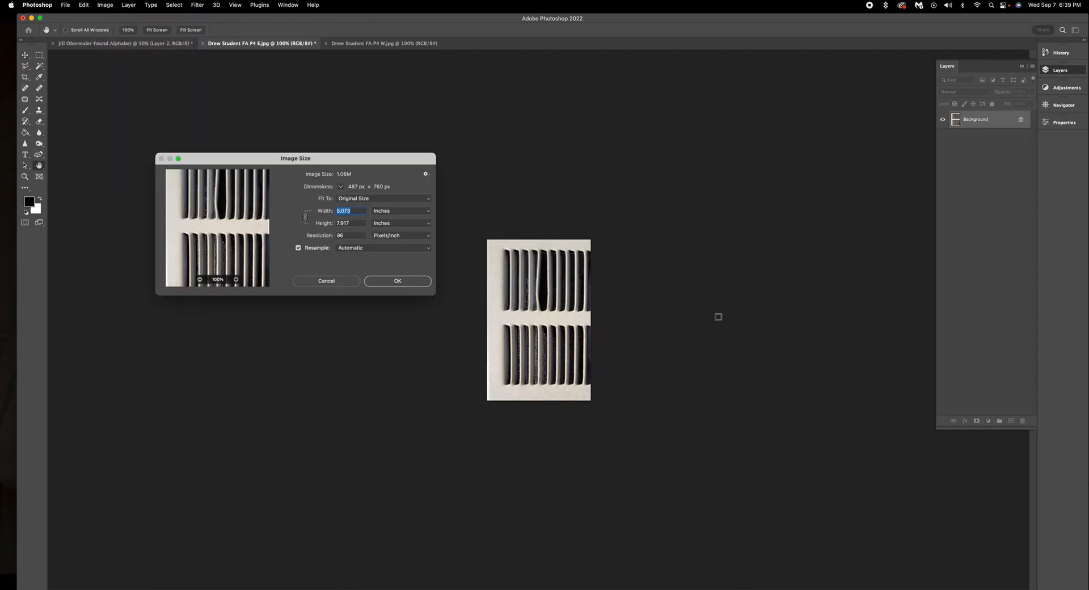
double_click(344, 235)
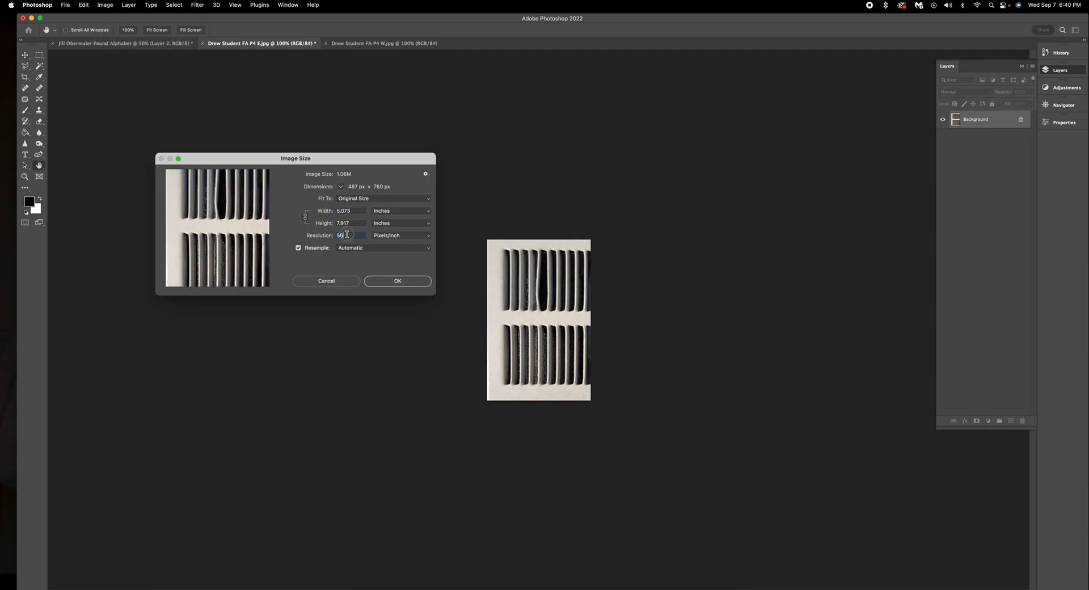
type("300")
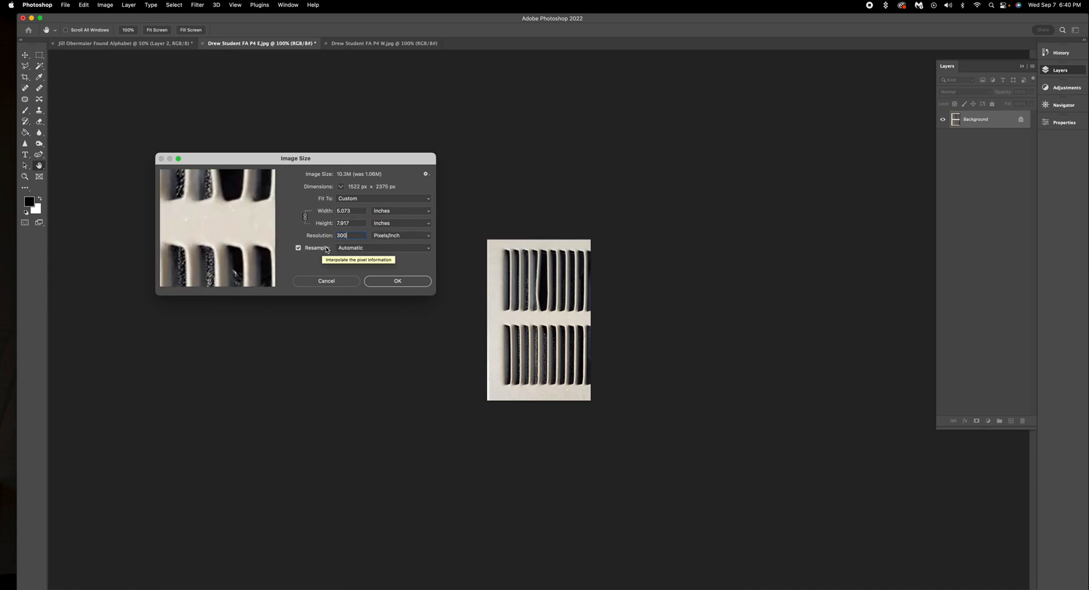
double_click(340, 223)
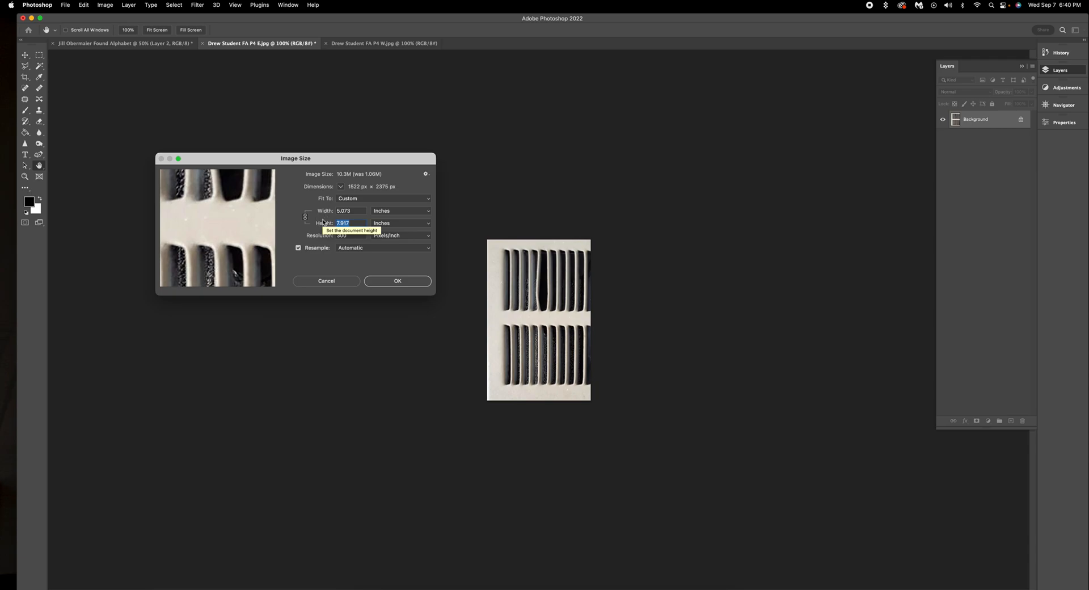
type("7")
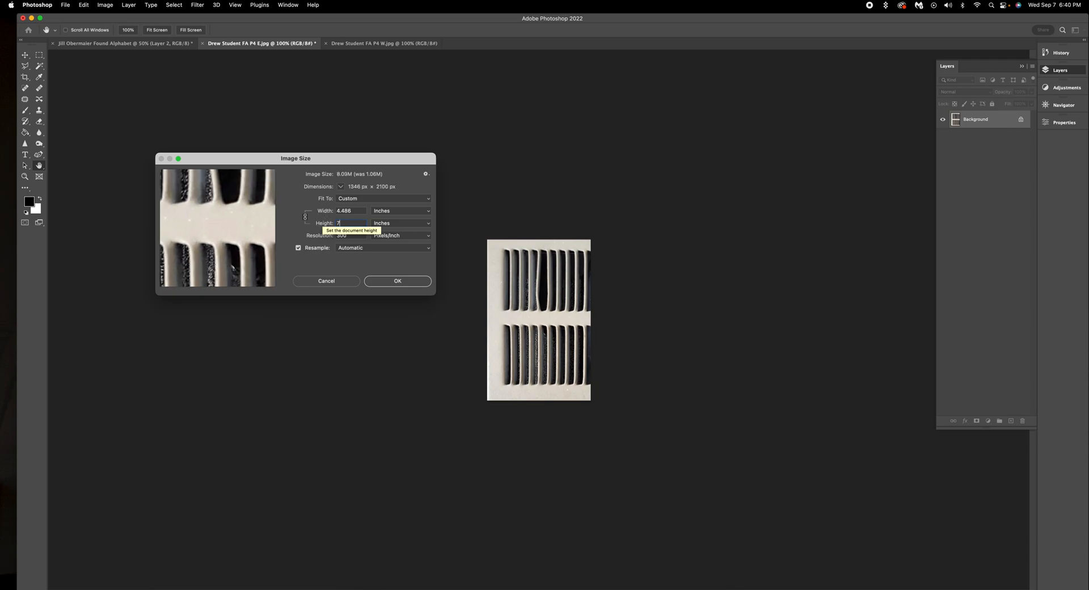
left_click(399, 281)
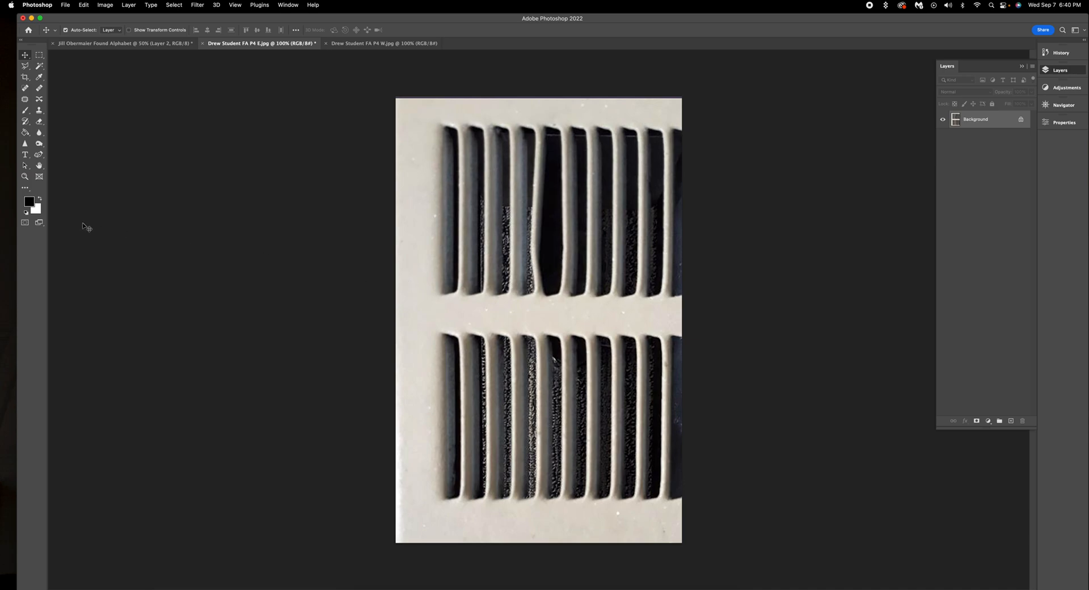
Step: Paste the vent photo into the Found Alphabet banner and move it right of the R
left_click(546, 304)
left_click(122, 44)
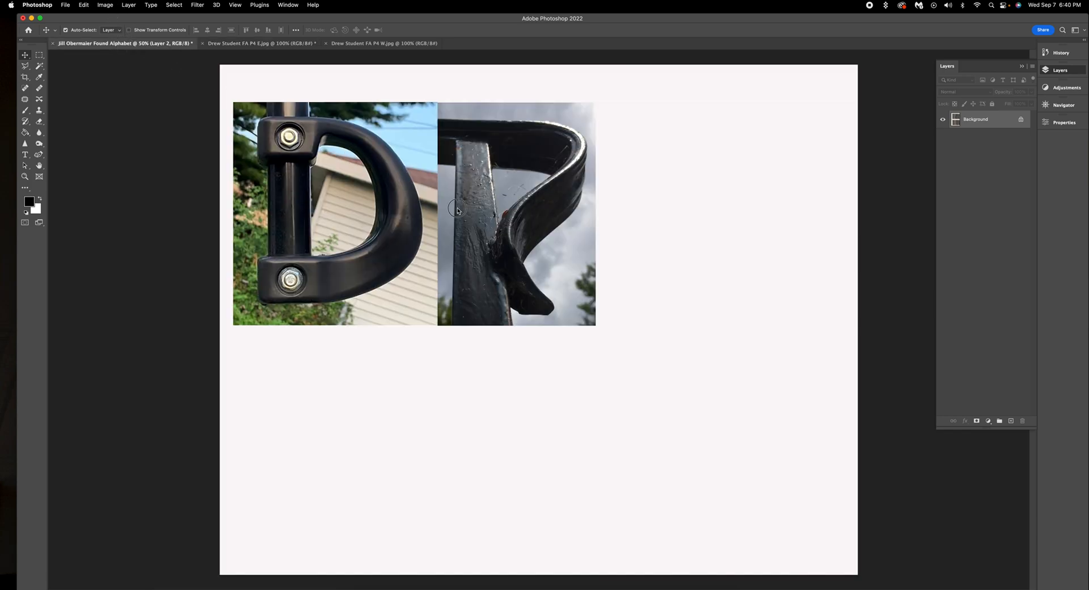
key("super+v")
left_click_drag(567, 268, 667, 215)
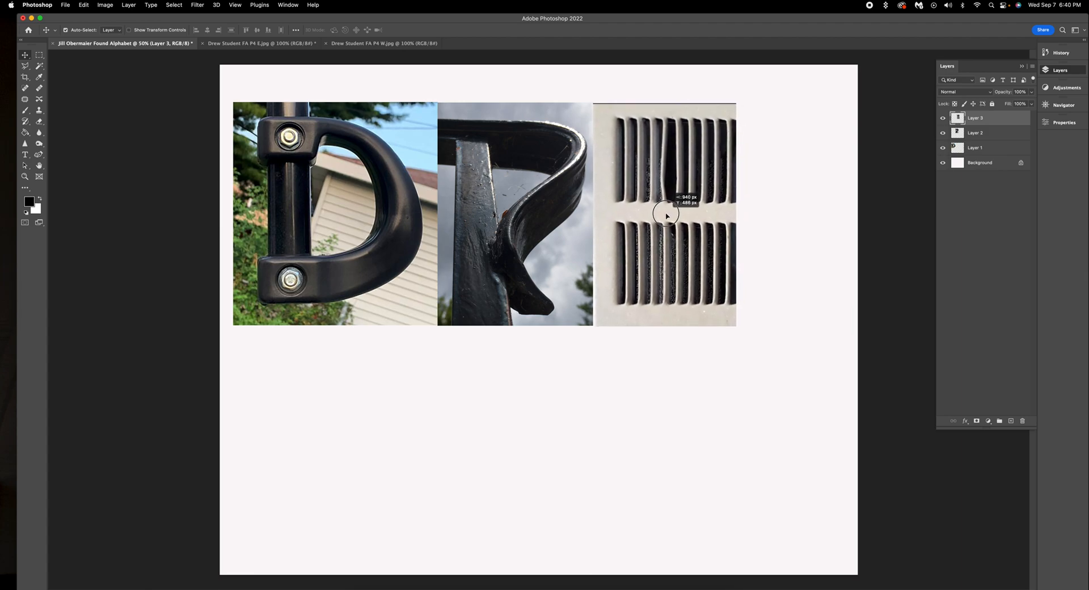
Step: Close E.jpg without saving and bring up the W grate photo
left_click(245, 46)
left_click(201, 45)
left_click(576, 223)
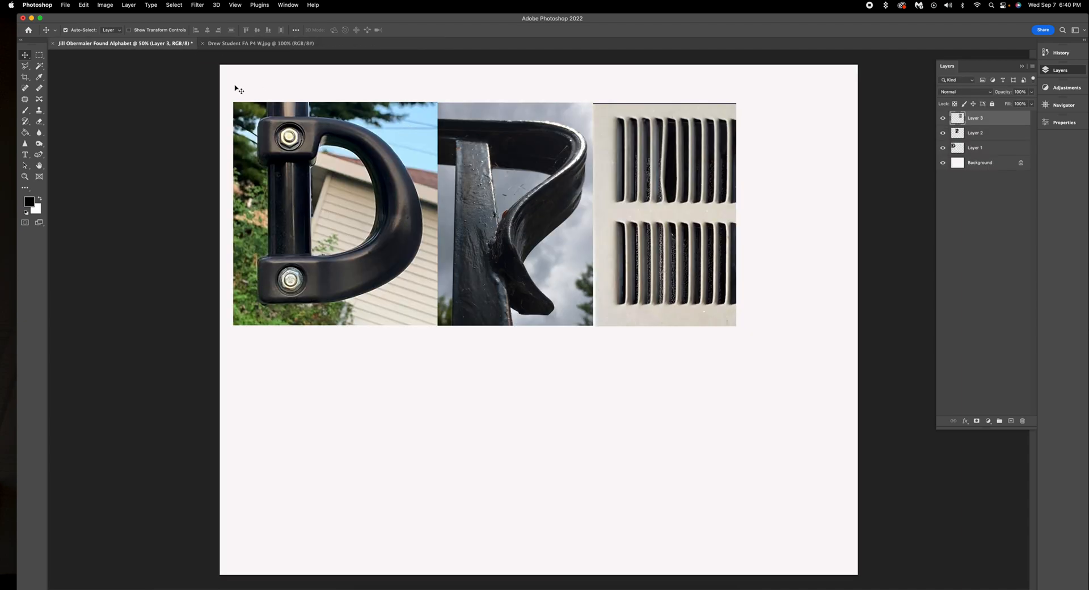
left_click(245, 44)
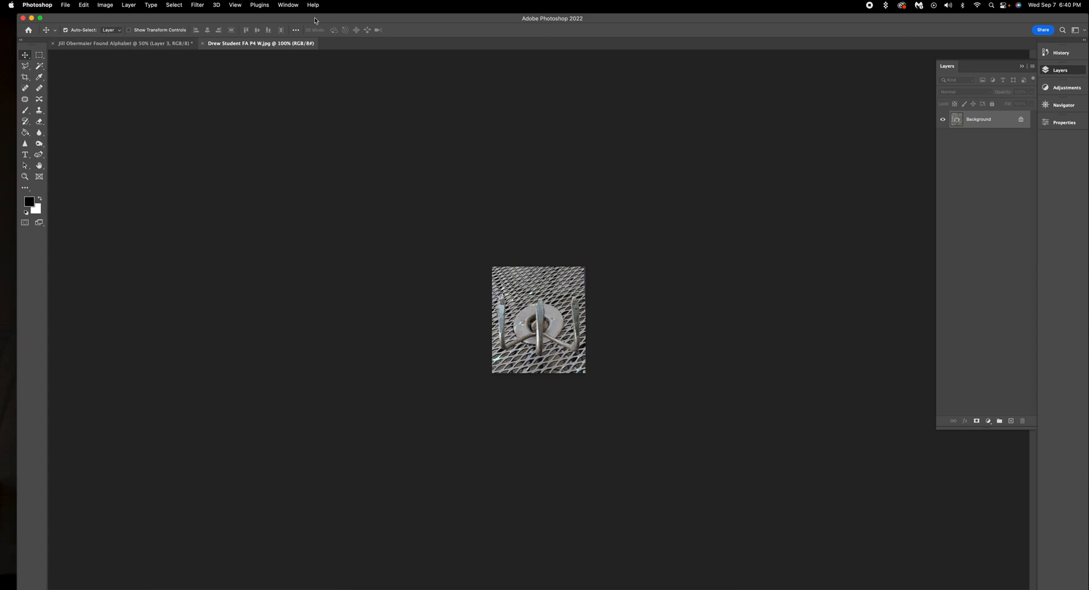
Step: Resample the grate photo from 72 to 300 ppi and 7 inches tall (1844 × 2100 px)
left_click(128, 5)
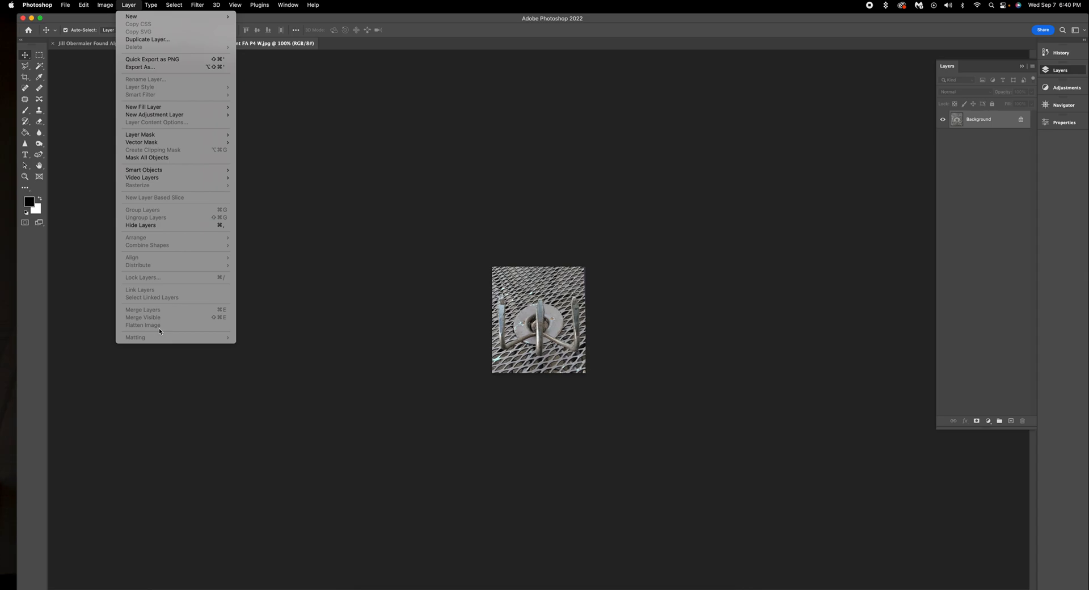
left_click(365, 185)
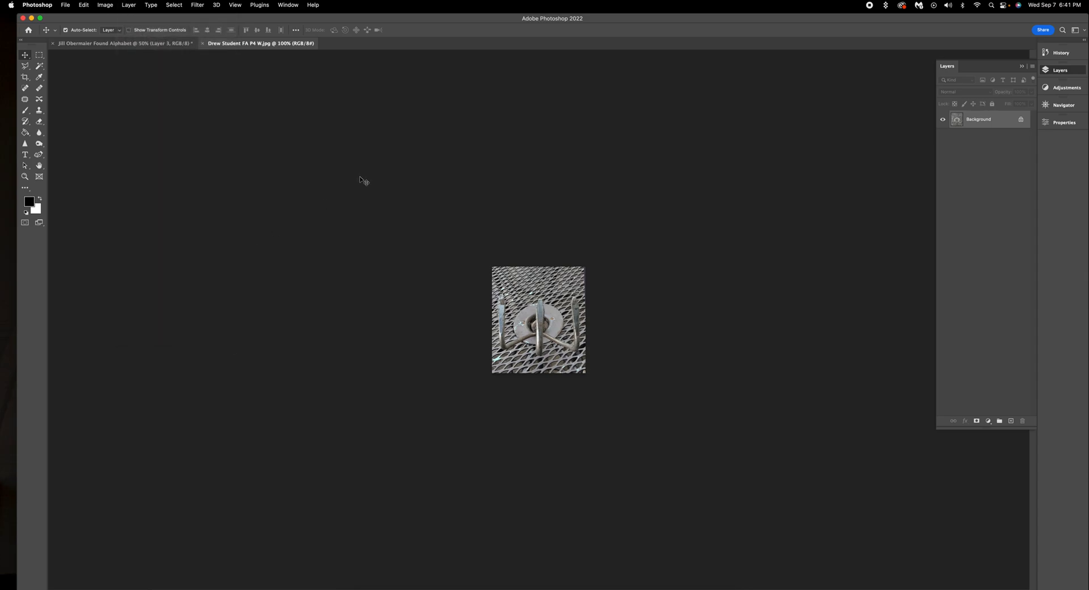
left_click(105, 6)
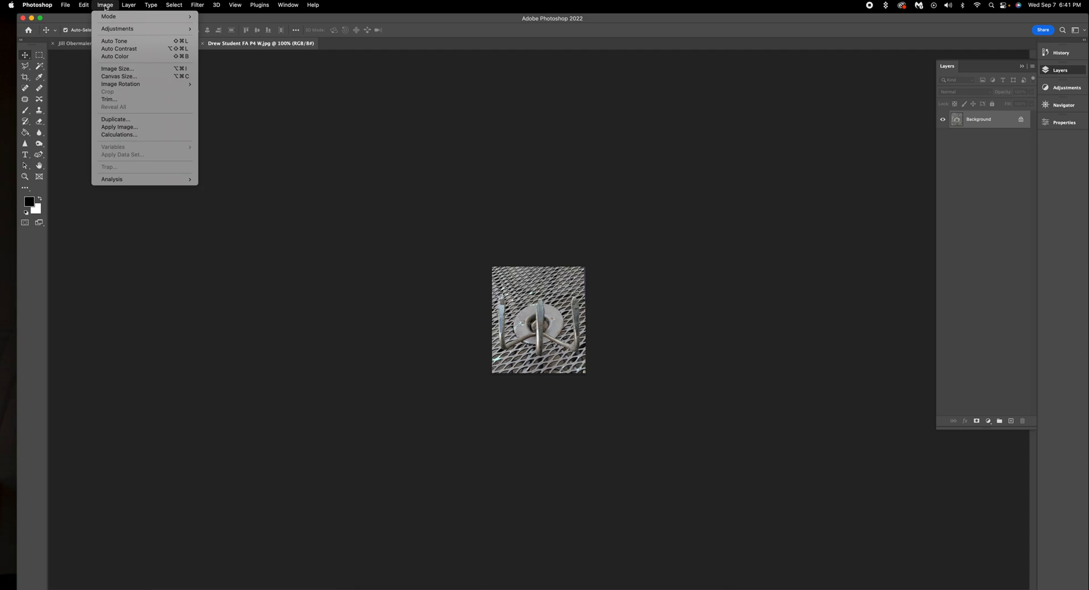
left_click(117, 68)
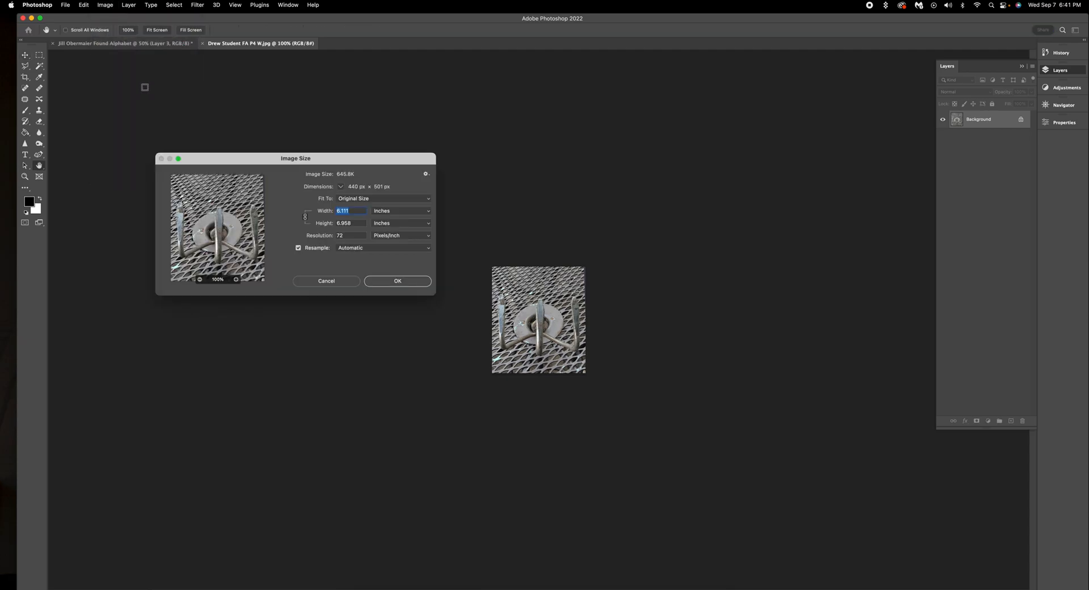
left_click(361, 236)
type("300")
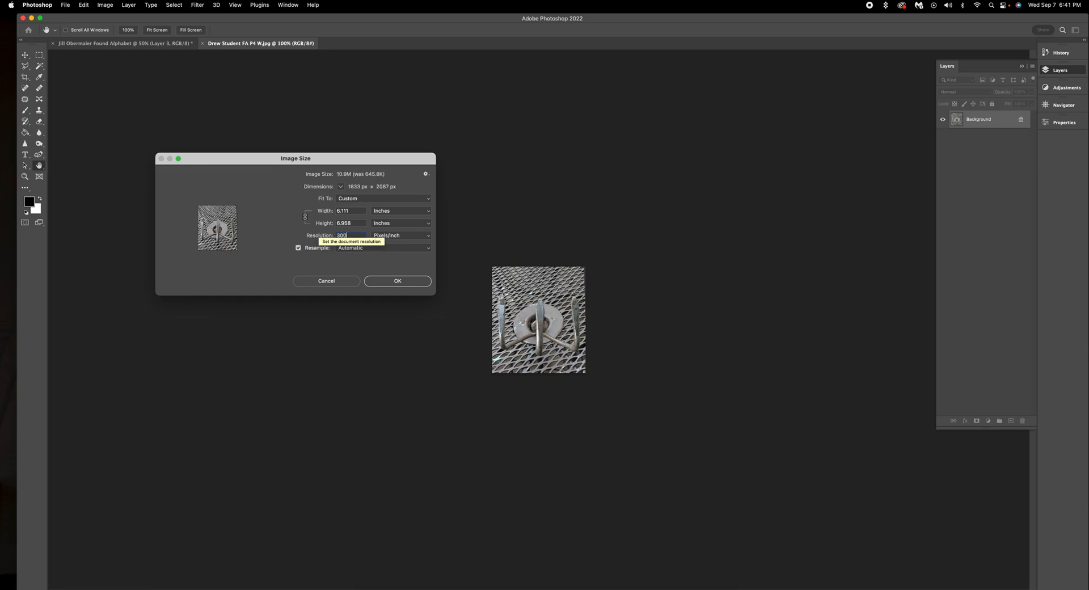
left_click(317, 224)
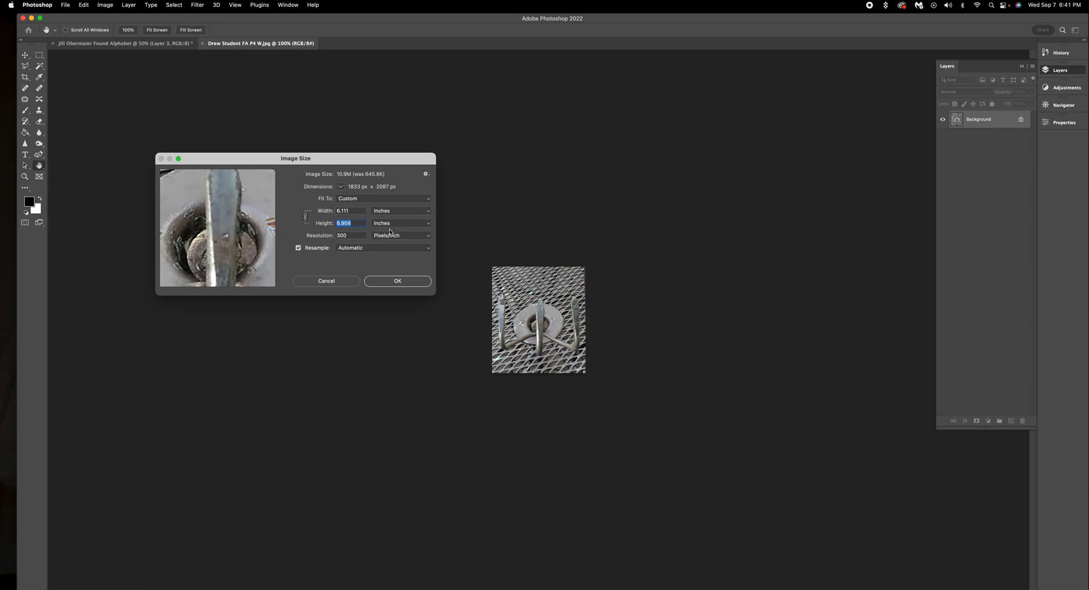
type("7")
left_click(409, 281)
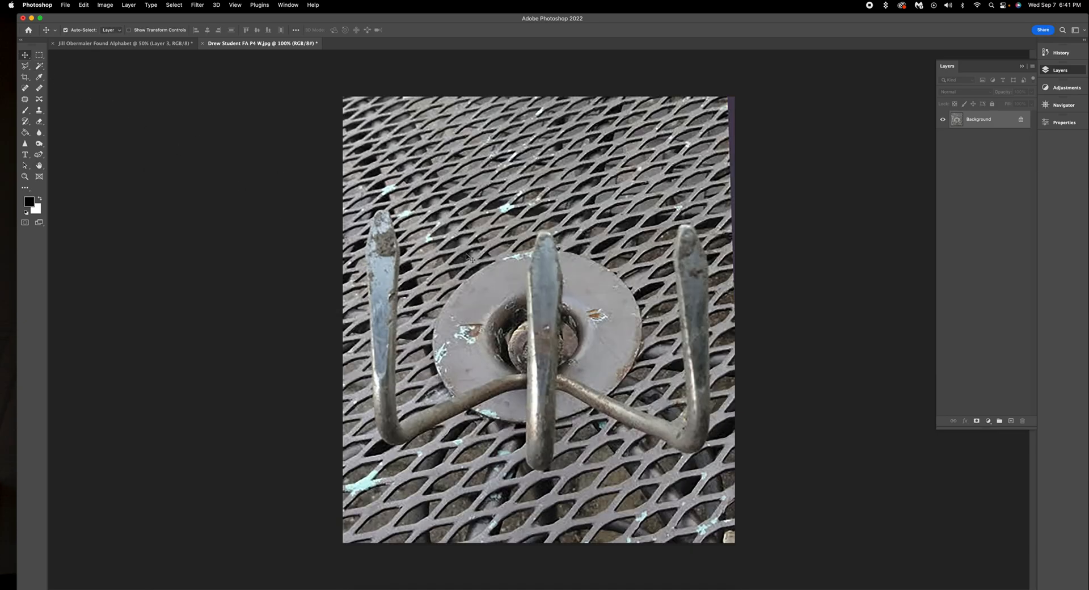
Step: Drop the W grate photo into the banner as Layer 4 right of the vent, then select Layers 1–4
left_click(307, 91)
left_click(153, 45)
left_click_drag(154, 45, 835, 216)
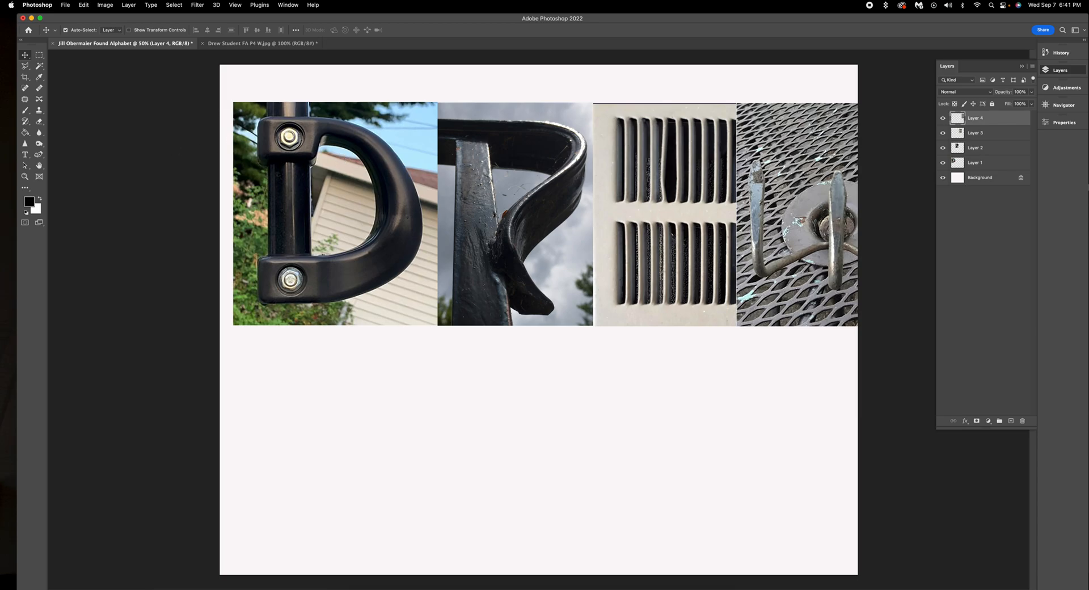
left_click(984, 165, "shift")
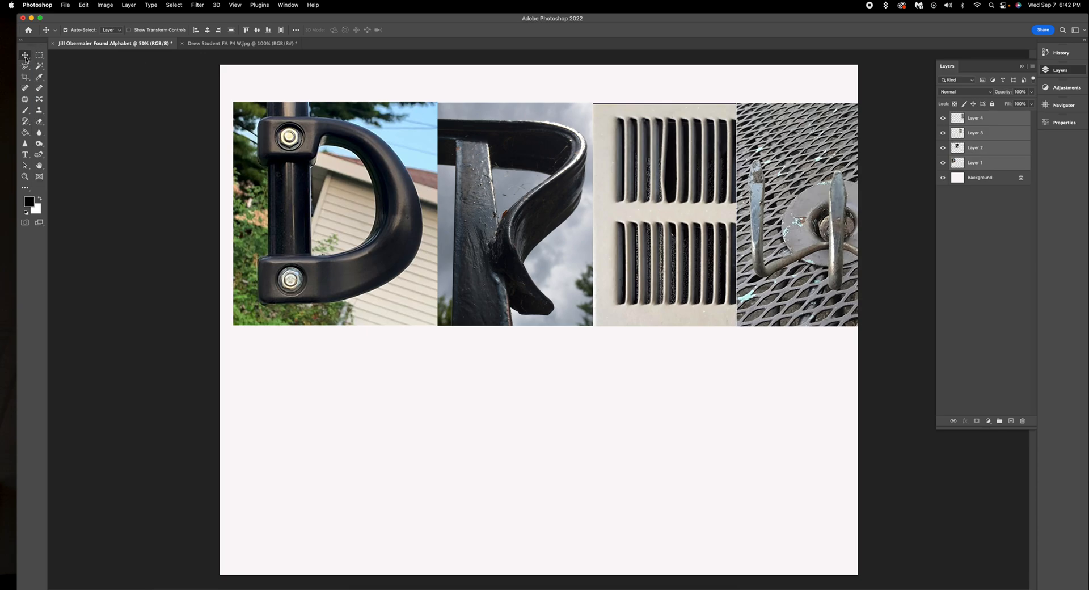
Step: With Auto-Select off, drag the four selected letter photos left together
left_click(65, 30)
left_click_drag(706, 191, 644, 197)
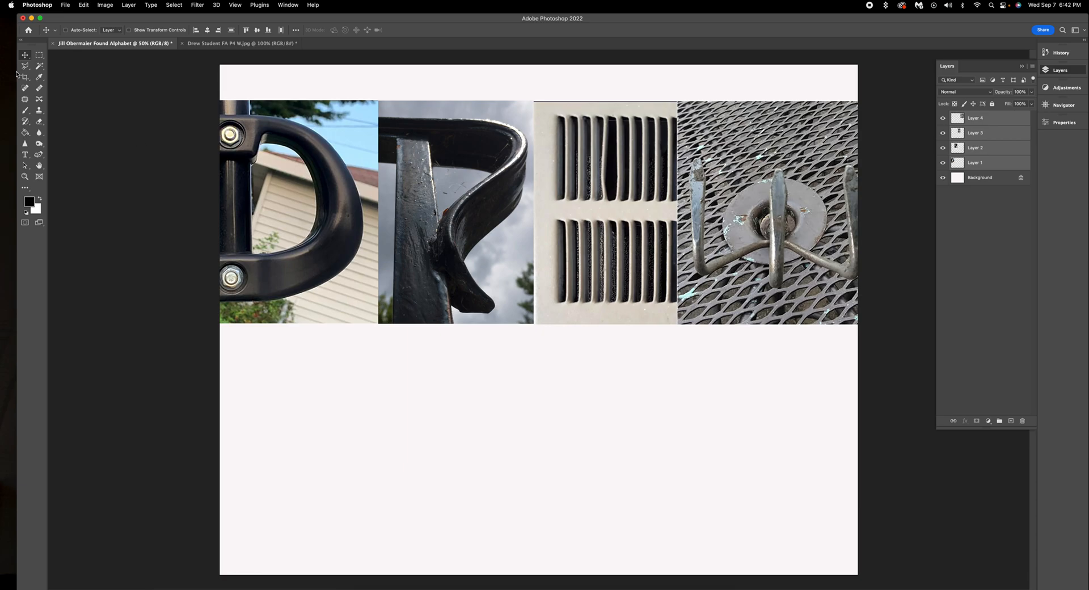
left_click(83, 5)
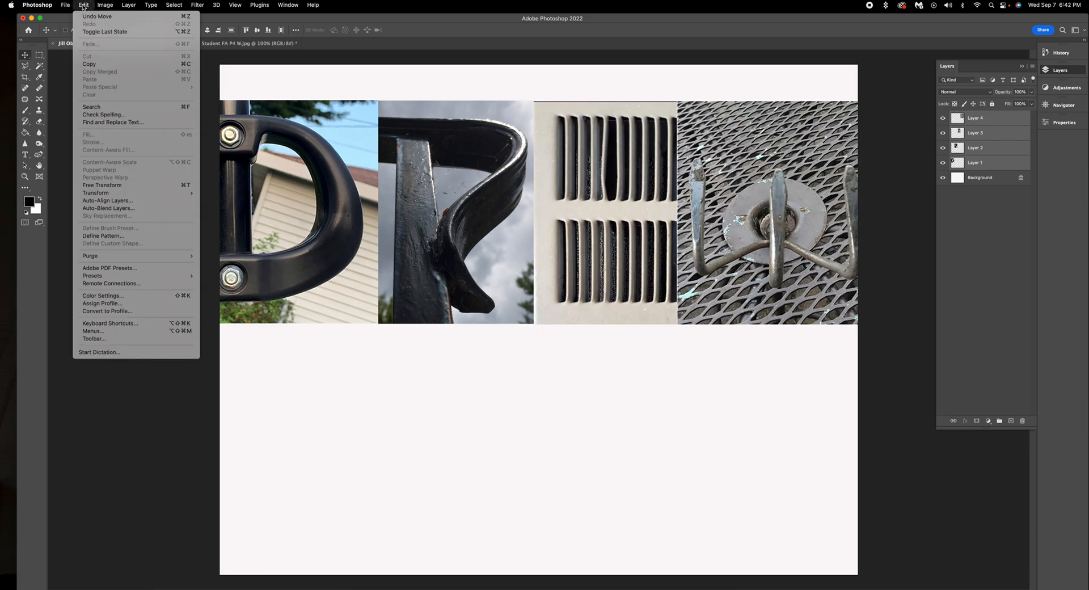
Step: Free Transform the four DREW photos down to about 86% together, place the row near the page top, and commit
left_click(125, 186)
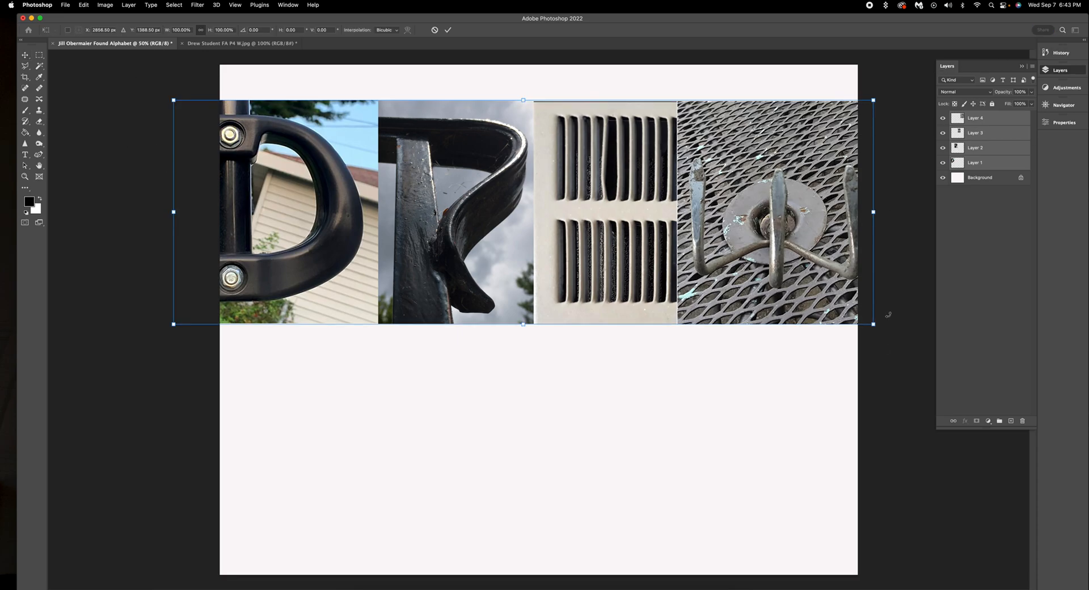
left_click(171, 98)
left_click_drag(171, 98, 307, 164)
left_click_drag(558, 210, 505, 155)
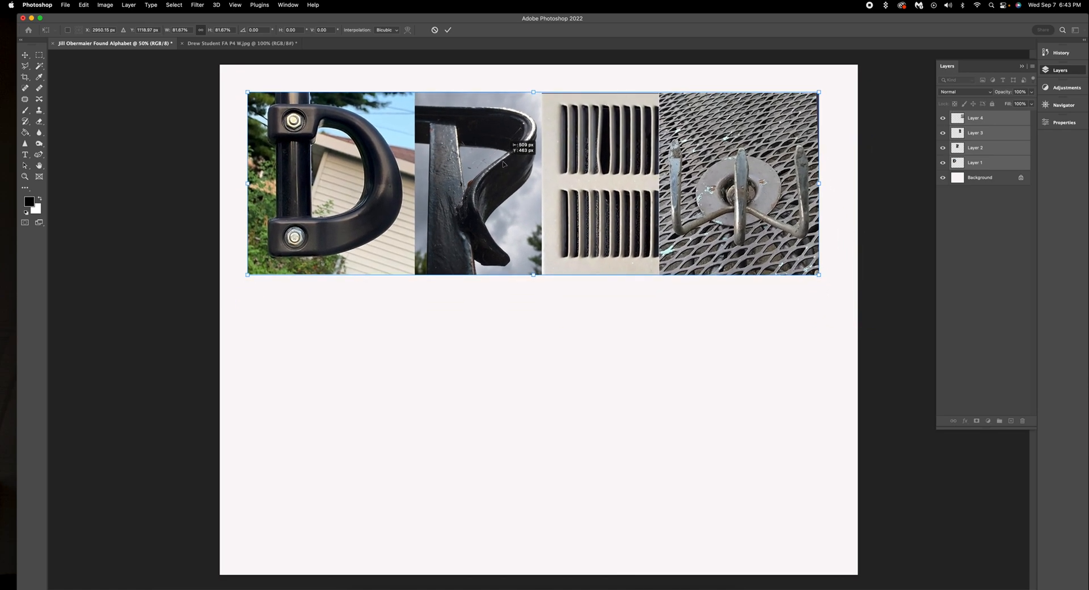
left_click_drag(818, 92, 846, 79)
left_click_drag(814, 111, 802, 110)
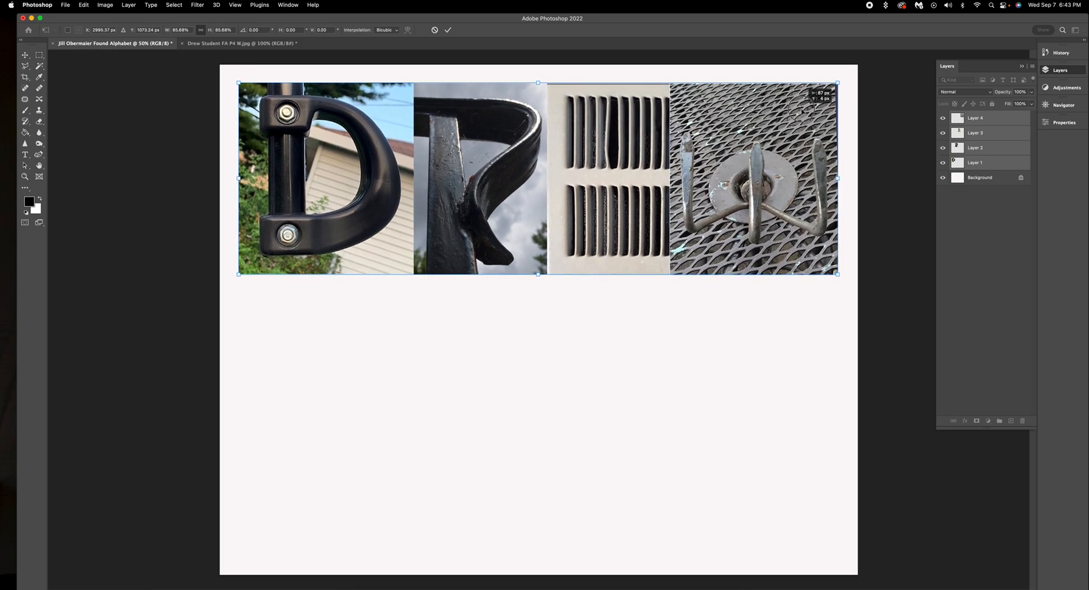
left_click_drag(800, 111, 804, 109)
left_click_drag(619, 129, 621, 131)
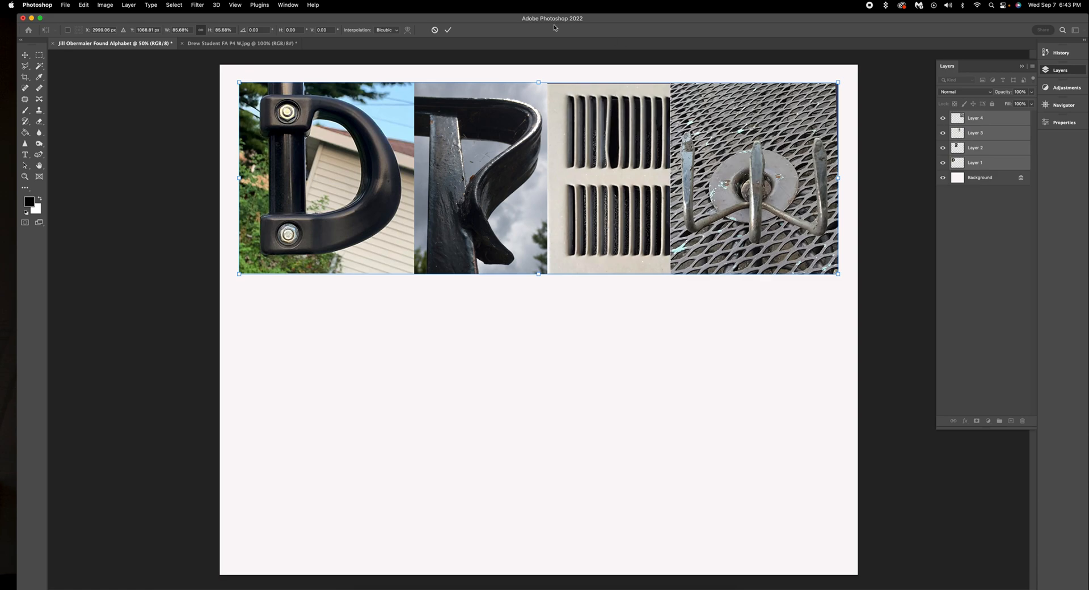
left_click(447, 31)
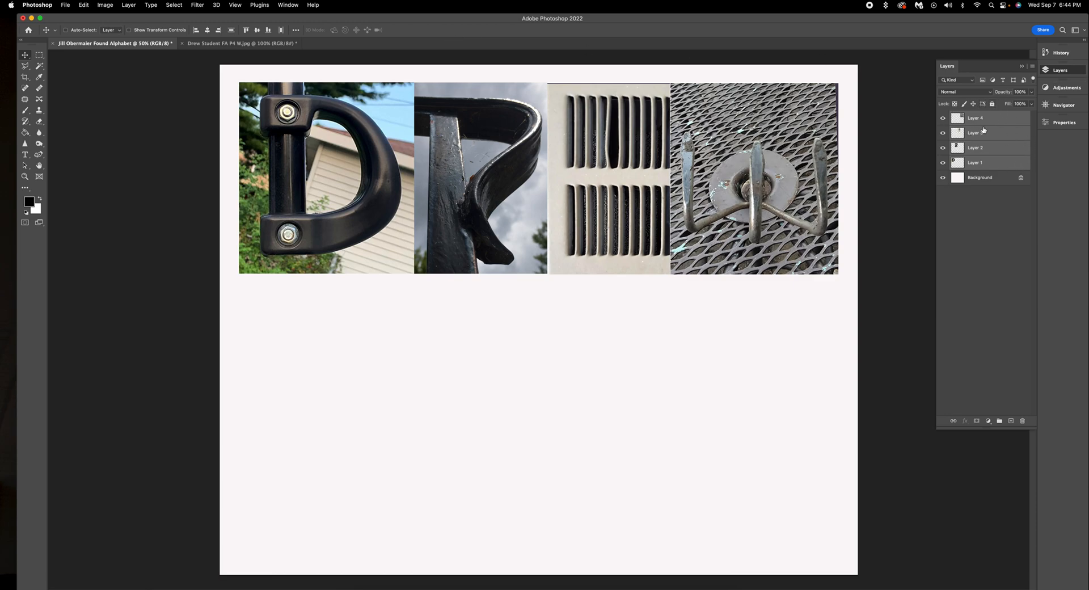
left_click(998, 121)
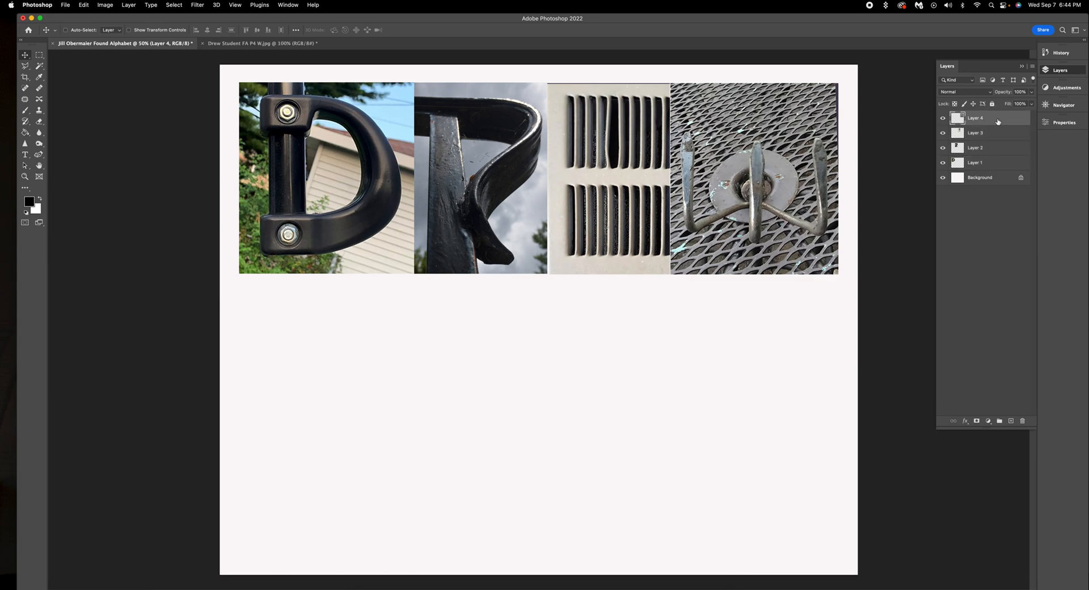
left_click(982, 179)
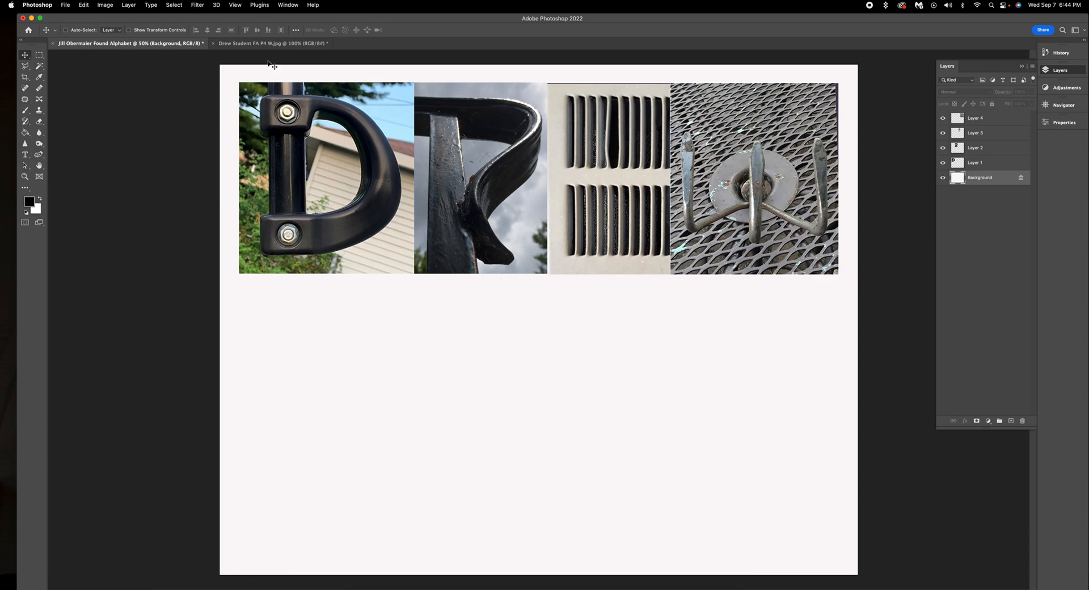
Step: With the Type tool, set the font to Arial Narrow at 36 pt and bring up the text colour picker
left_click(25, 157)
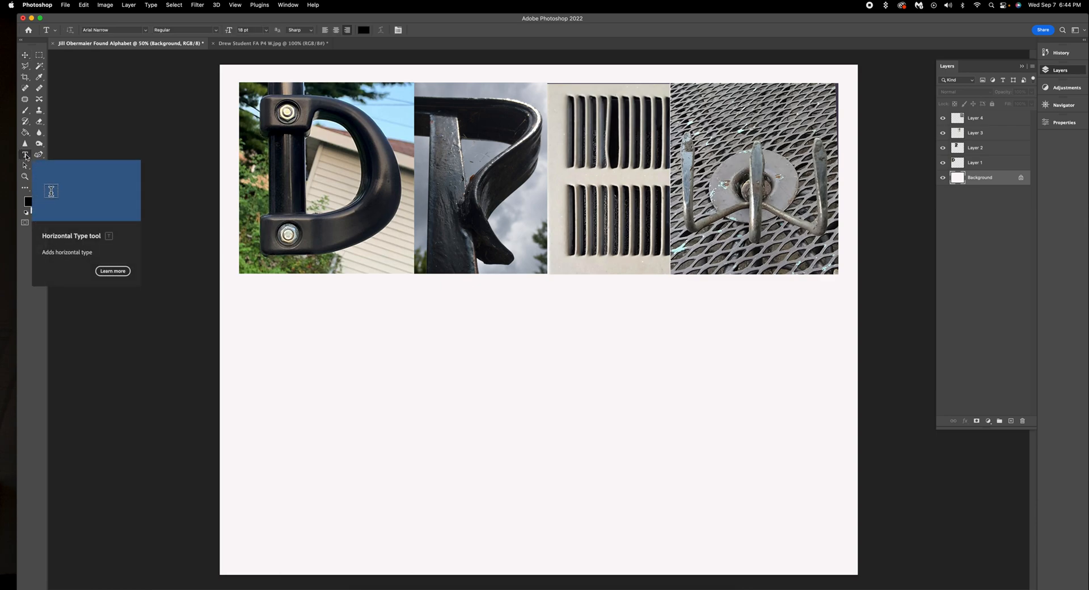
left_click(145, 31)
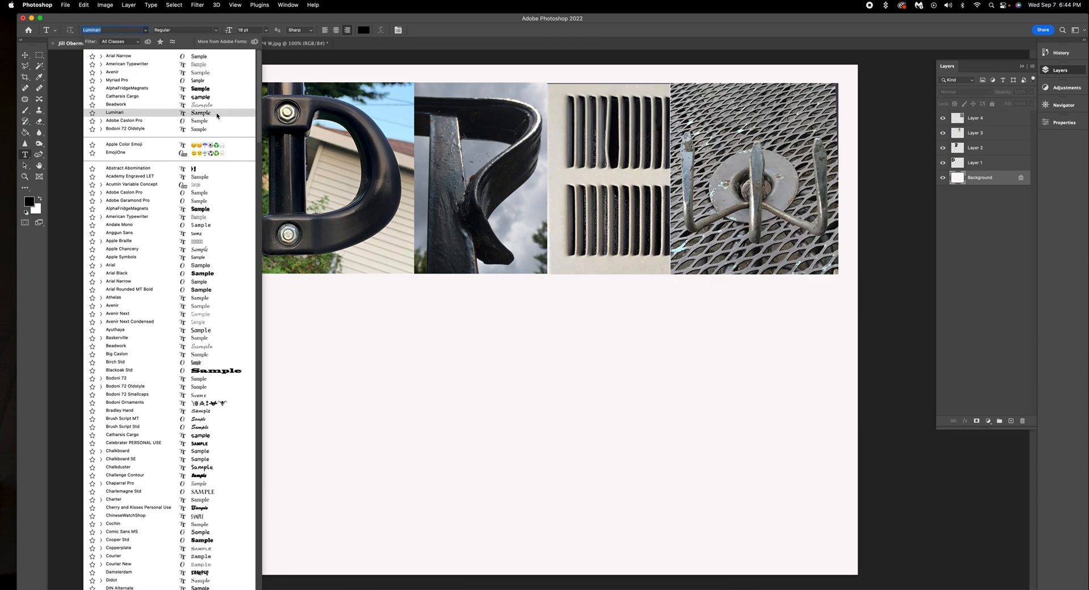
left_click(206, 57)
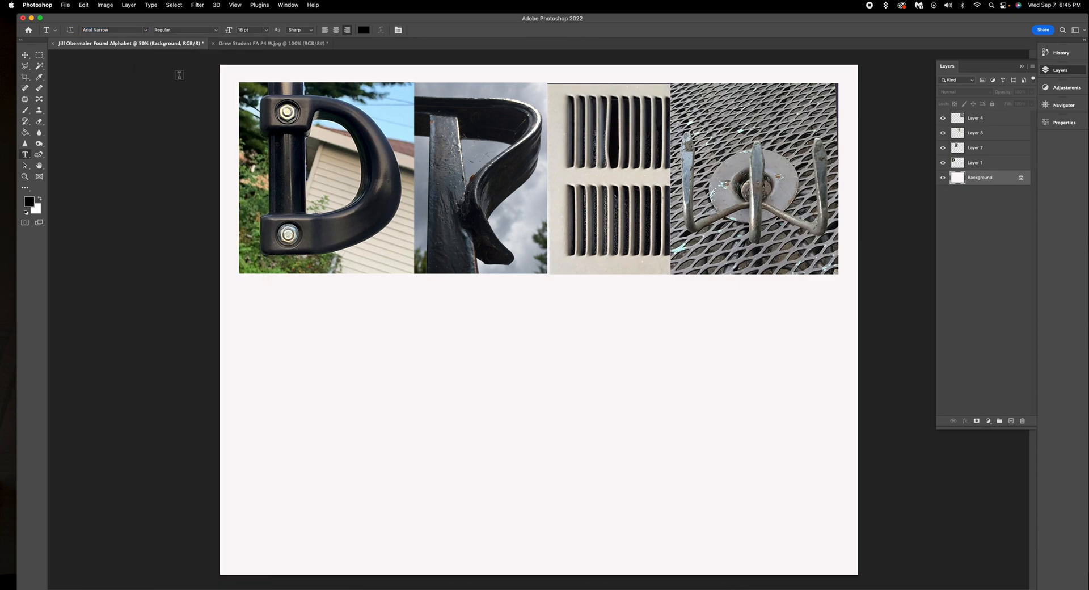
left_click(266, 31)
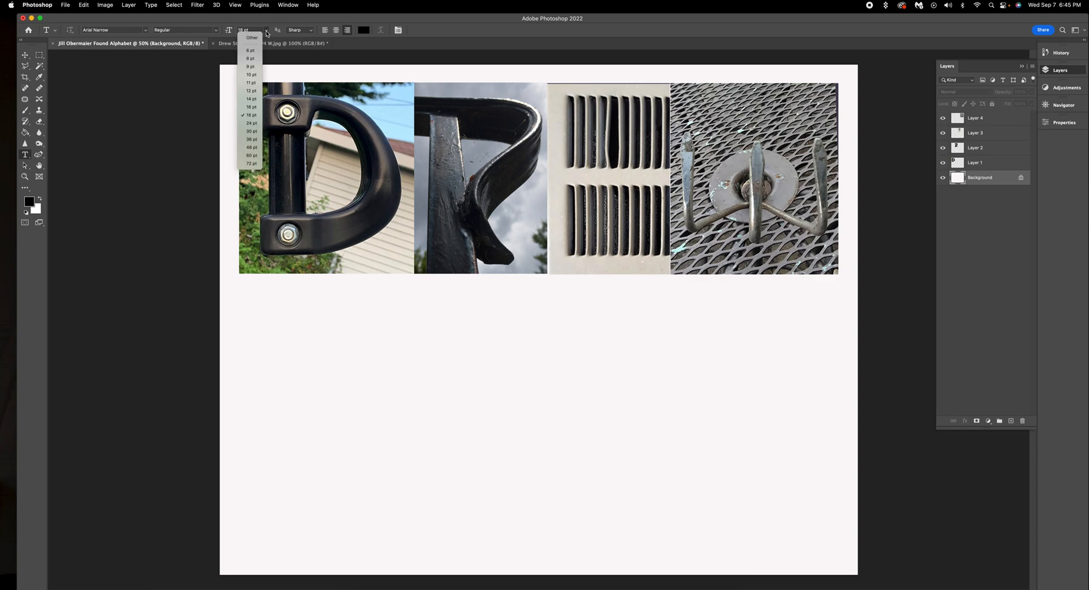
left_click(252, 140)
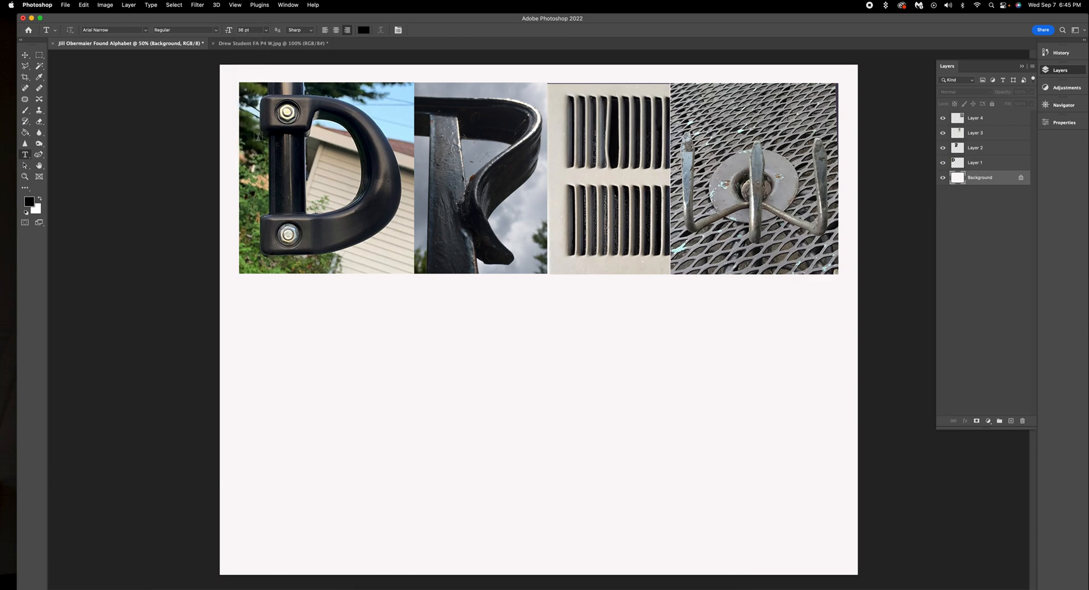
left_click(363, 31)
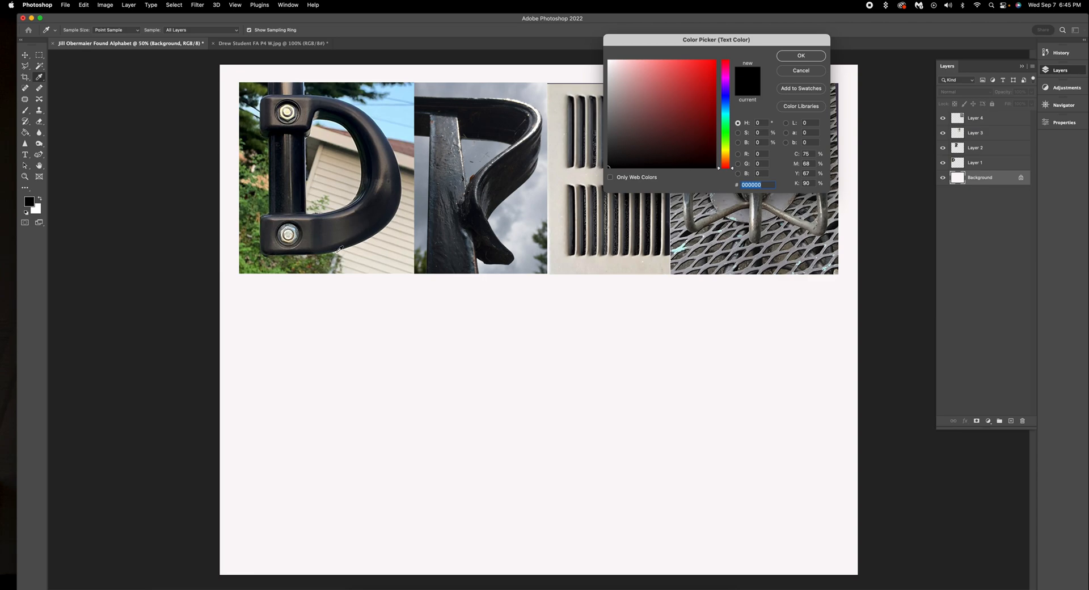
Step: Try colours sampled from the D and R photos, then settle on near-black #050505 for the text
left_click(327, 260)
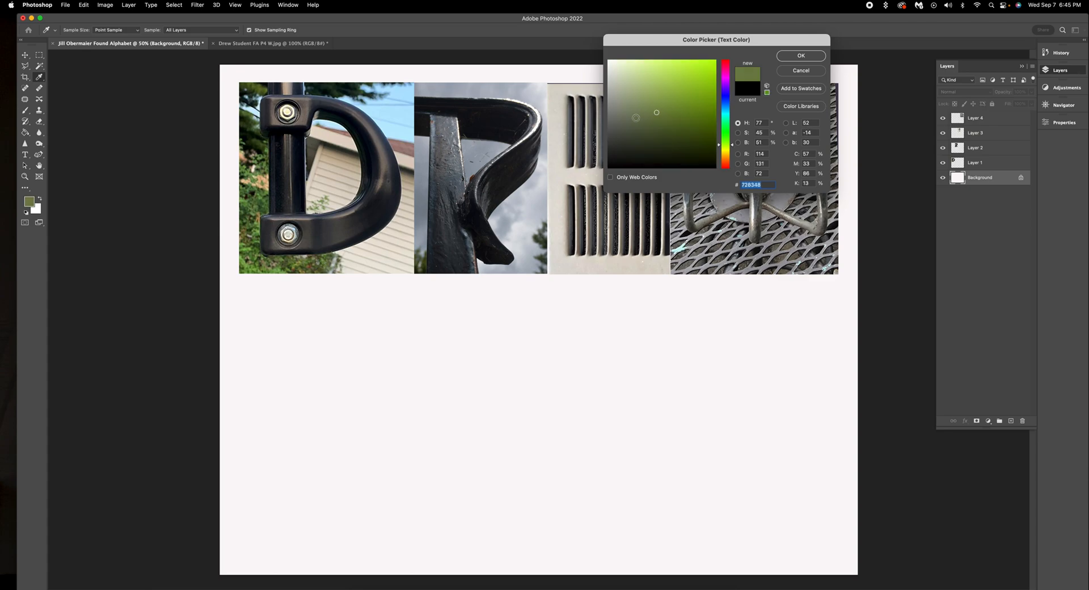
left_click(474, 149)
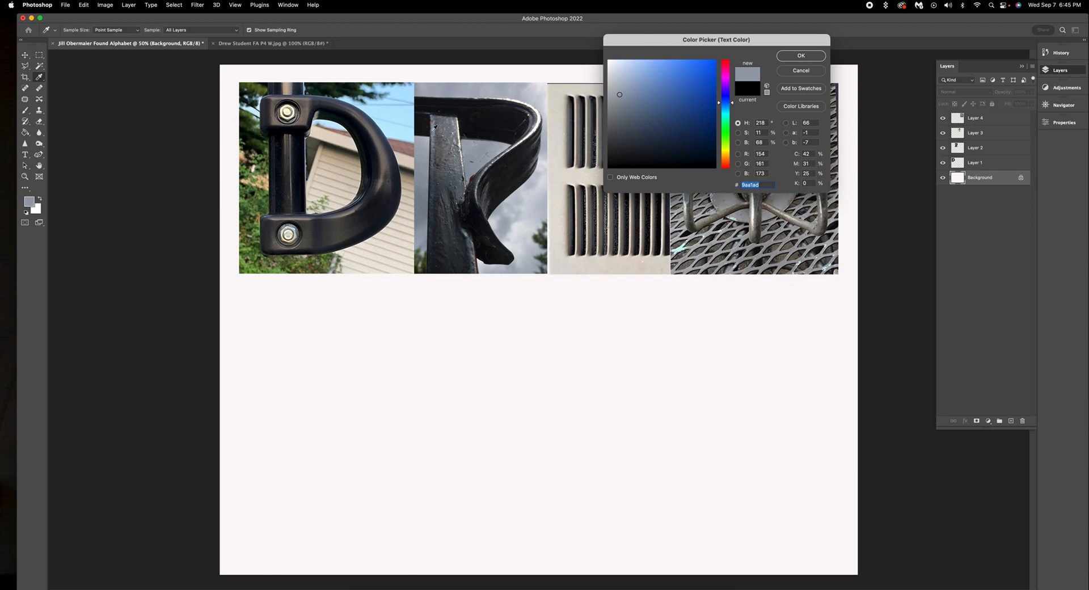
left_click(392, 111)
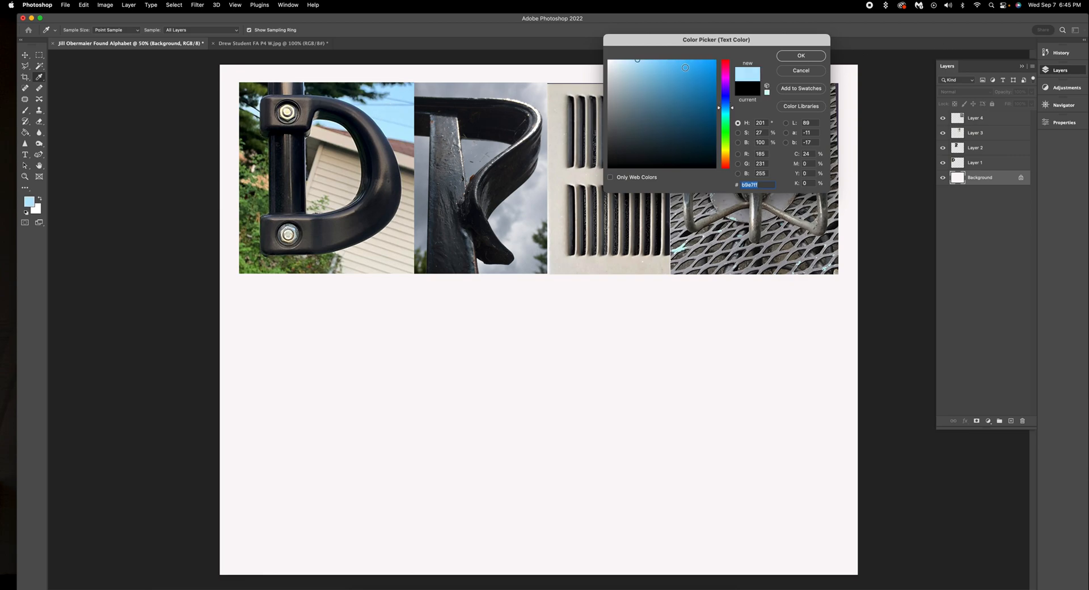
left_click(610, 166)
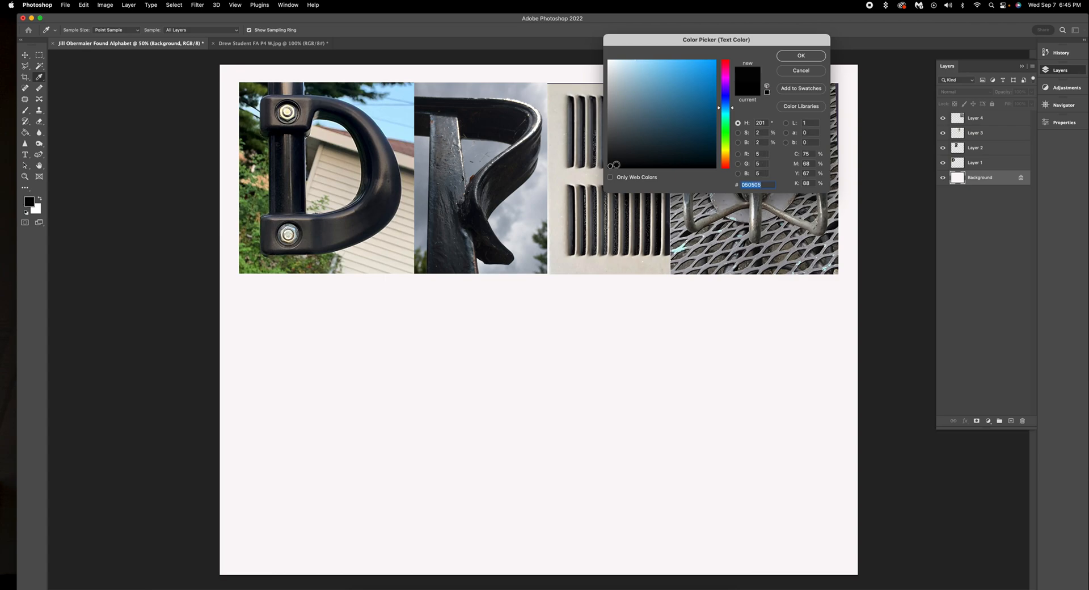
left_click(804, 56)
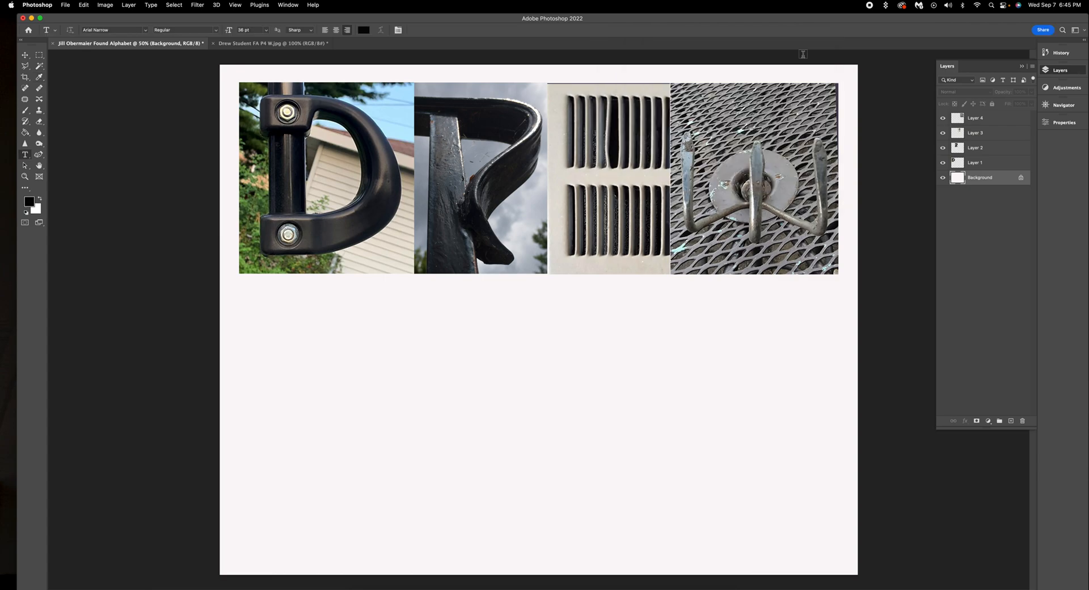
Step: Type the creator's full name as a text line below the photo row and commit it
left_click(608, 293)
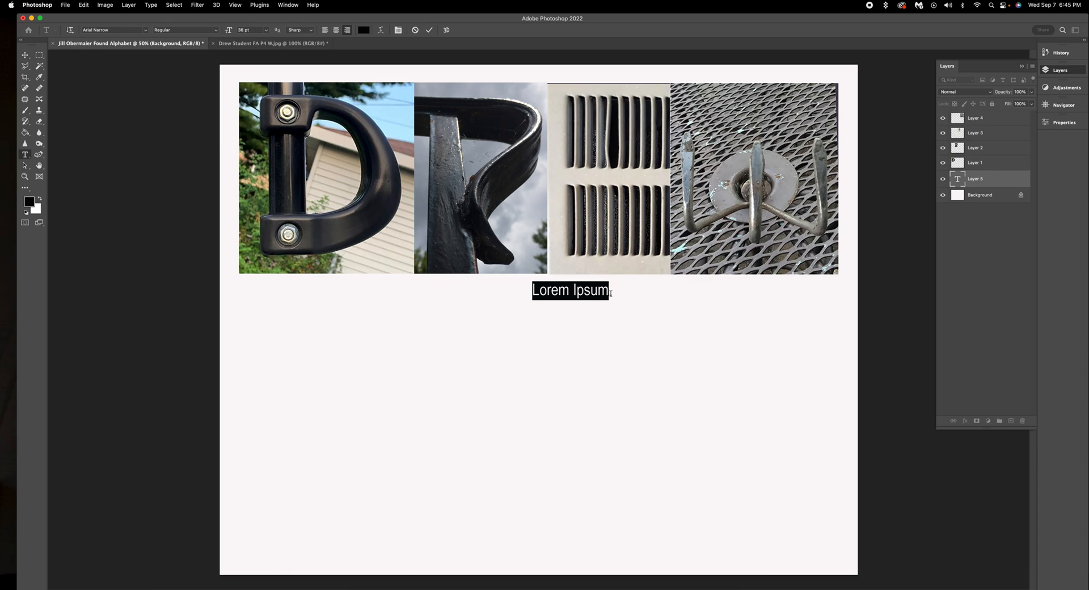
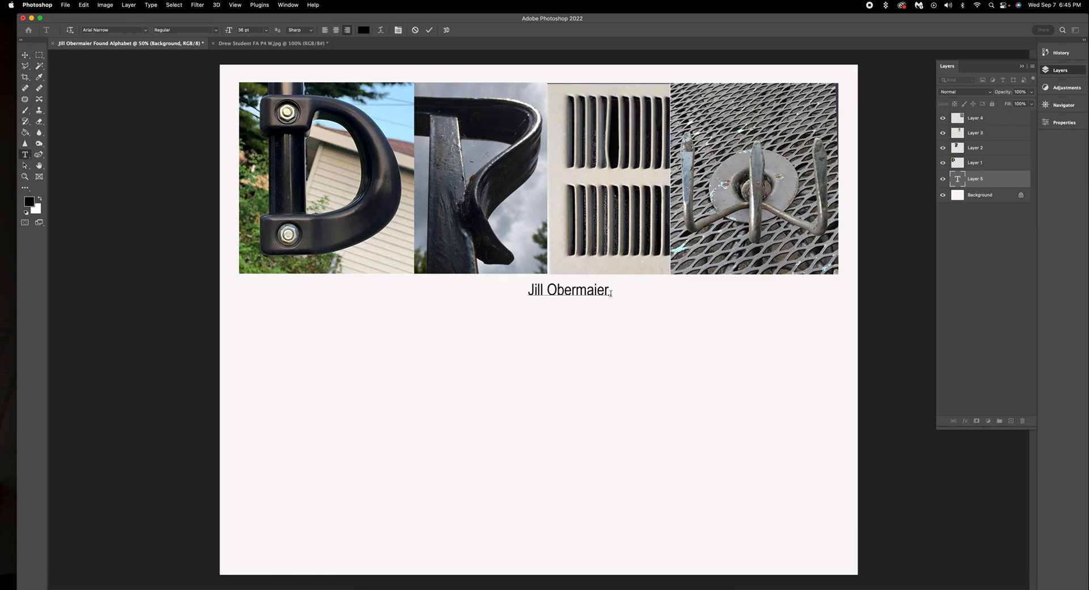
left_click(429, 30)
left_click(24, 55)
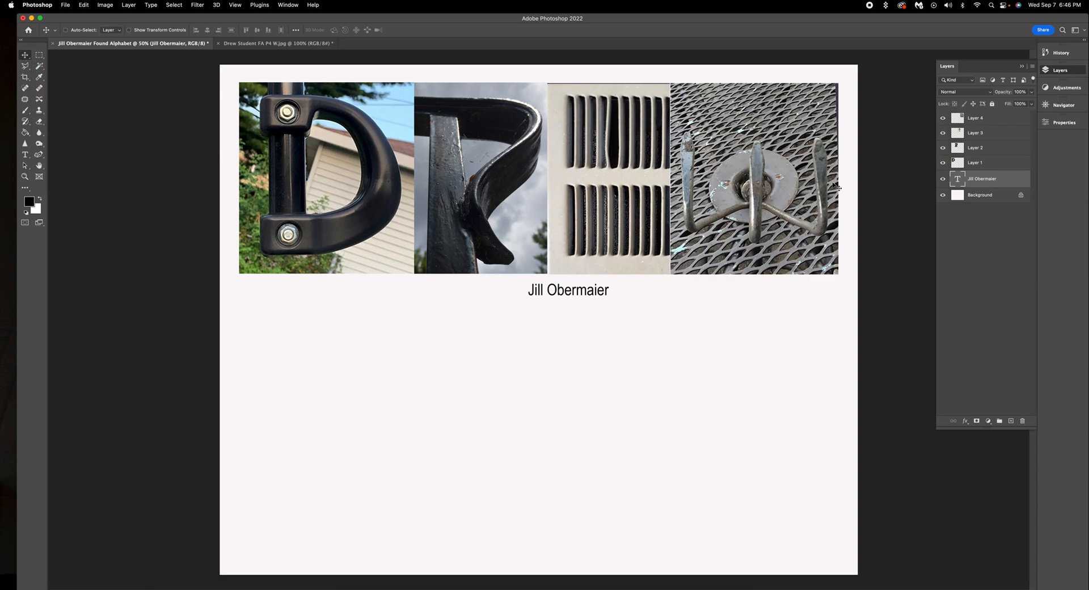
Step: Drag the name text right and nudge it left so it sits under the W photo
left_click_drag(570, 294, 825, 288)
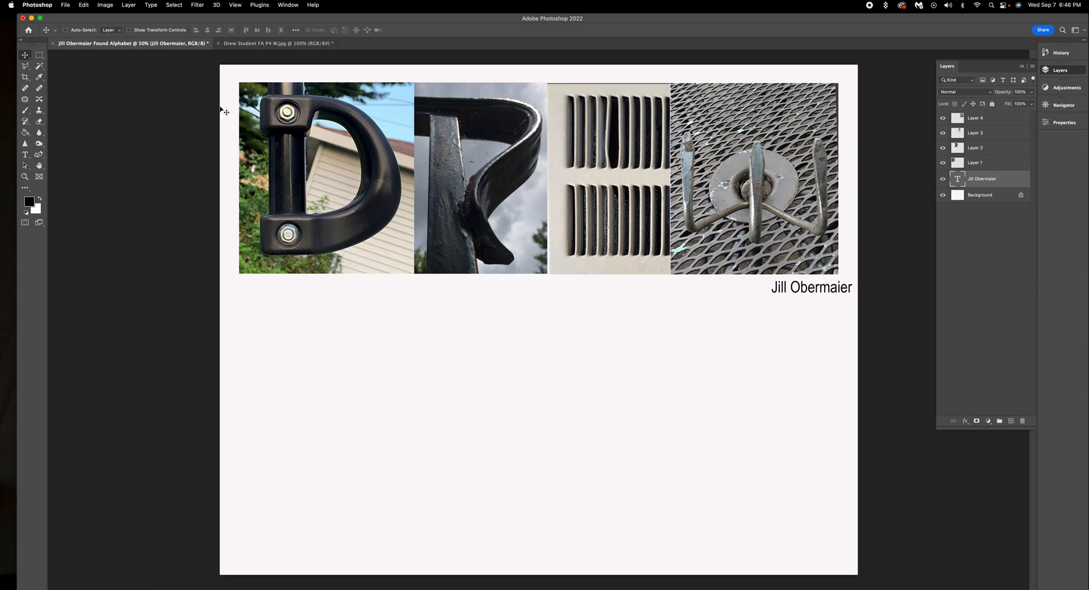
left_click_drag(851, 291, 828, 288)
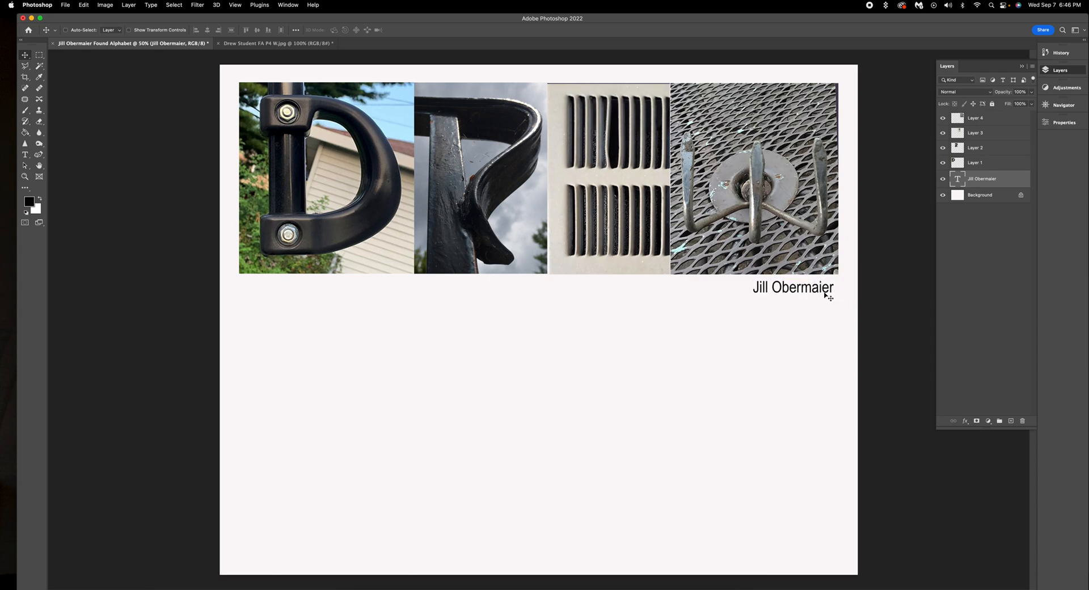
mouse_move(804, 287)
left_mouse_down()
mouse_move(313, 287)
mouse_move(317, 37)
mouse_move(321, 74)
mouse_move(801, 75)
mouse_move(788, 305)
mouse_move(789, 288)
left_mouse_up()
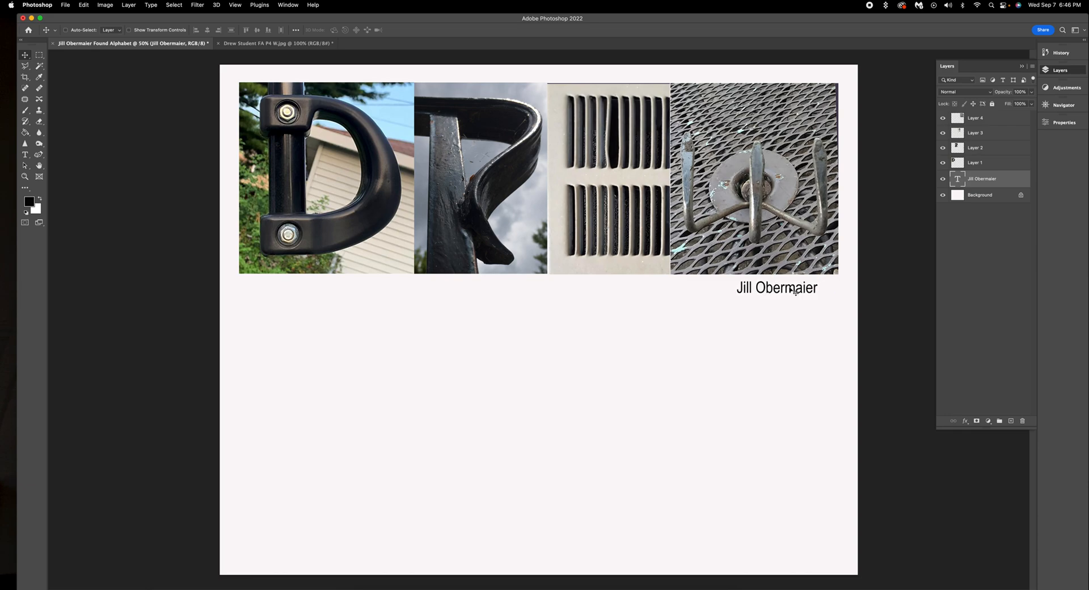
Step: Enlarge the name to 48 pt, align it flush right under the W photo, and select the regular Crop tool
double_click(957, 180)
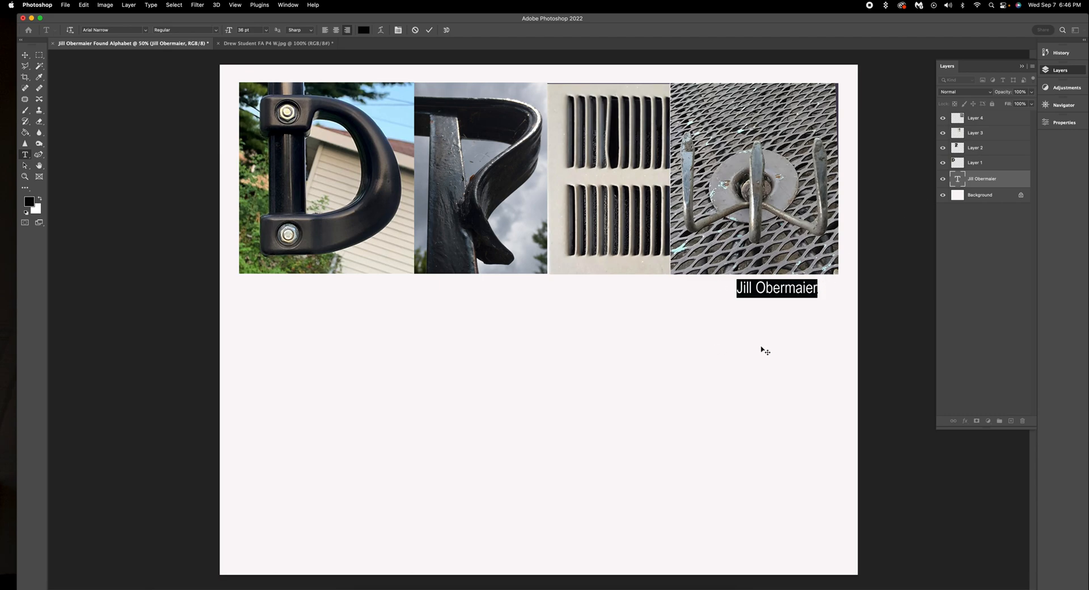
left_click(266, 31)
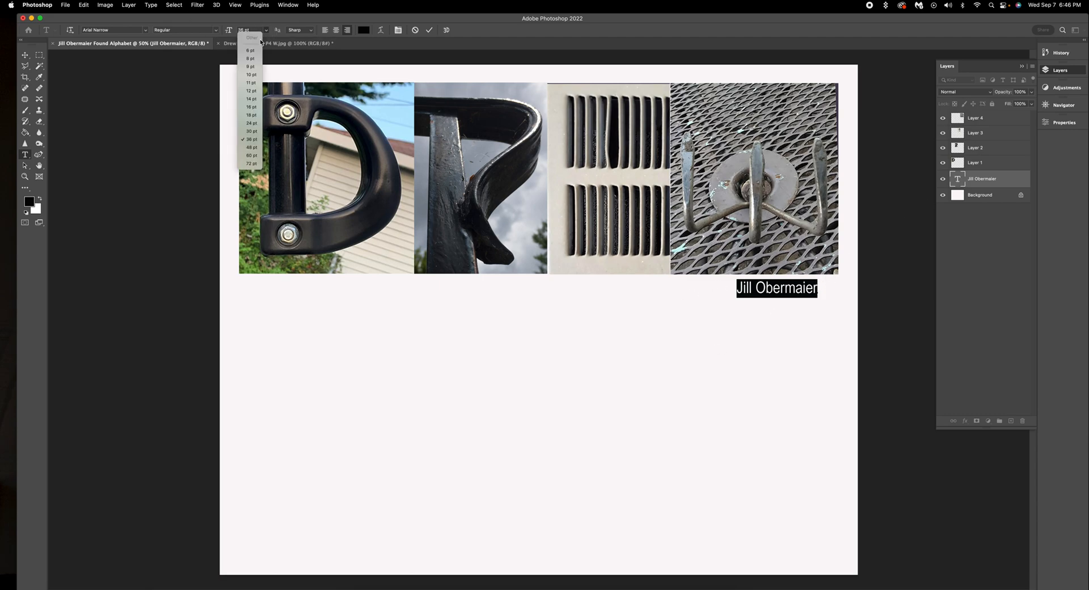
left_click(253, 148)
left_click(26, 58)
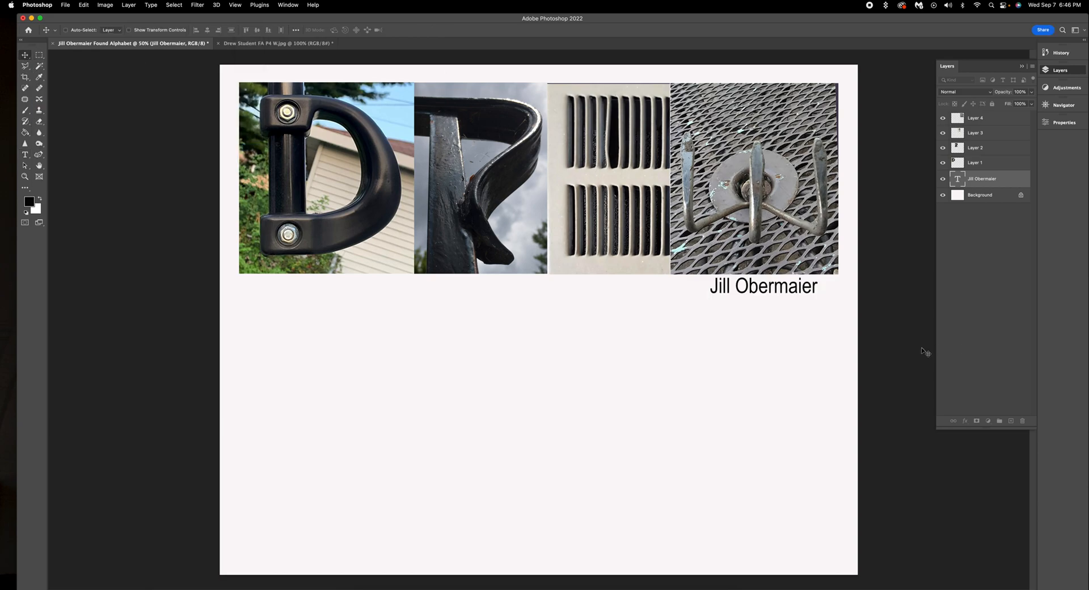
left_click_drag(800, 287, 812, 289)
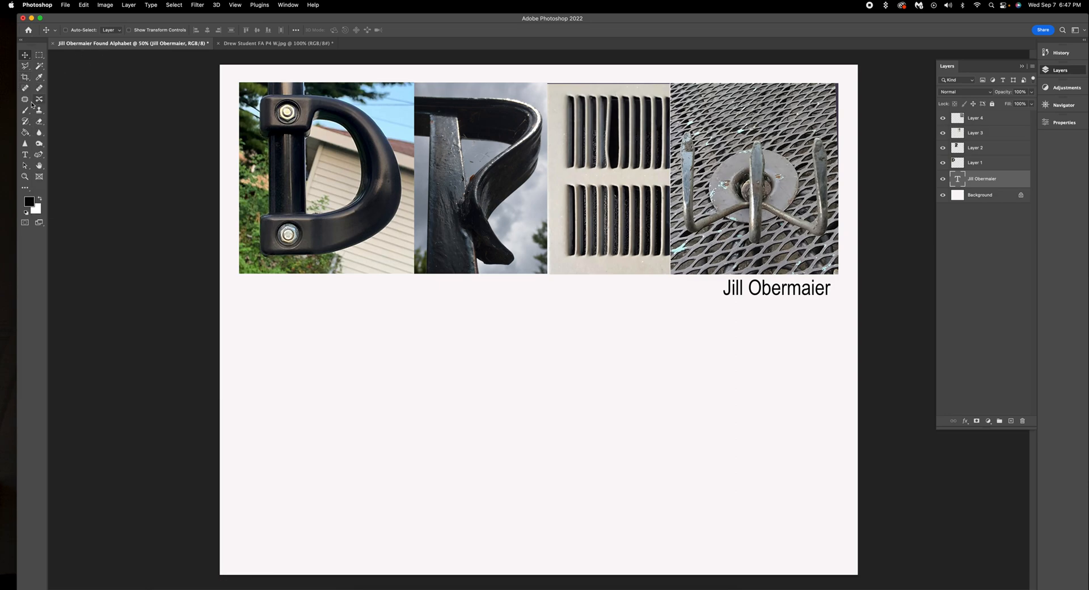
left_click(24, 78)
left_click_drag(24, 79, 49, 76)
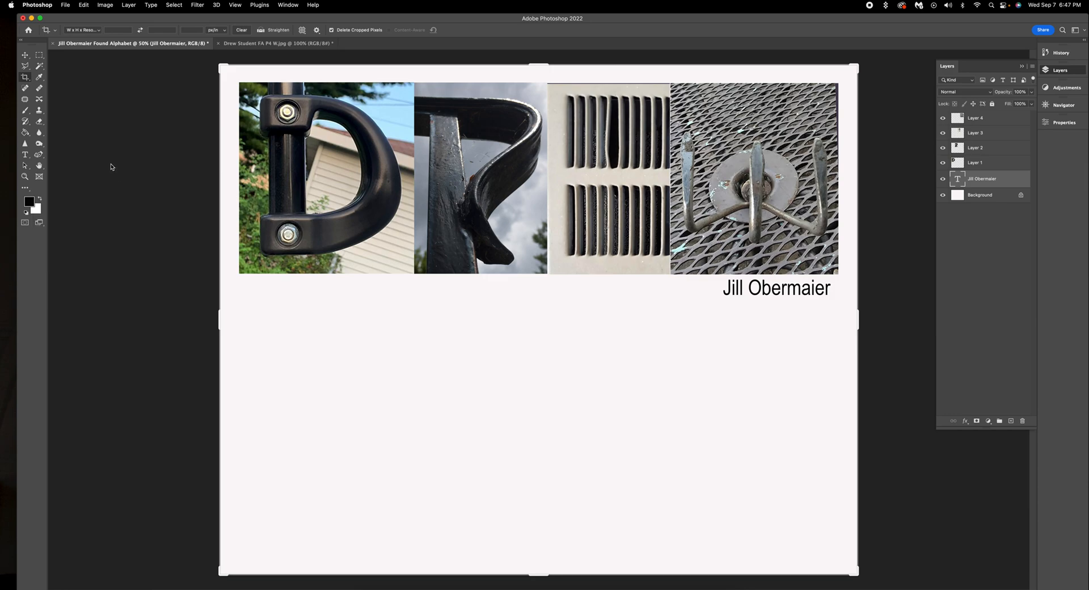
Step: Crop away the empty lower canvas just below the name, keeping the W x H x Resolution preset
left_click(100, 31)
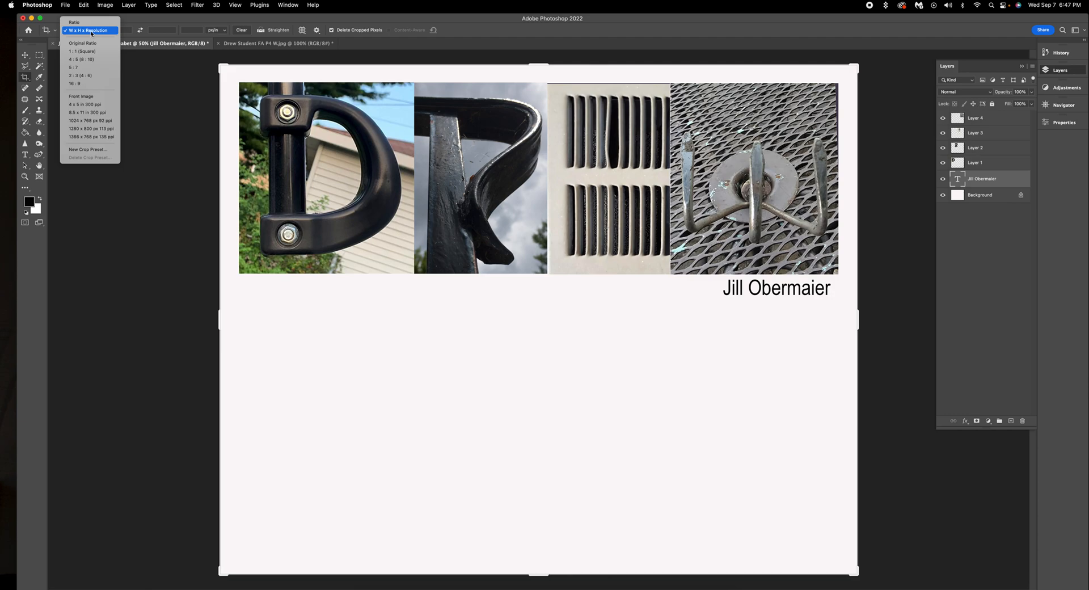
left_click(92, 31)
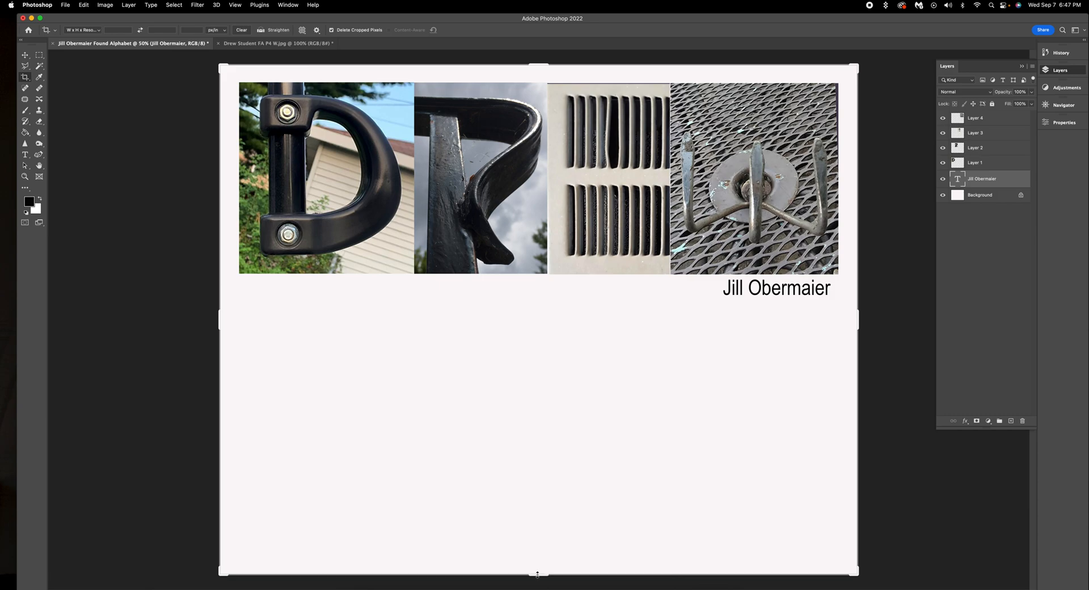
left_click_drag(539, 573, 547, 441)
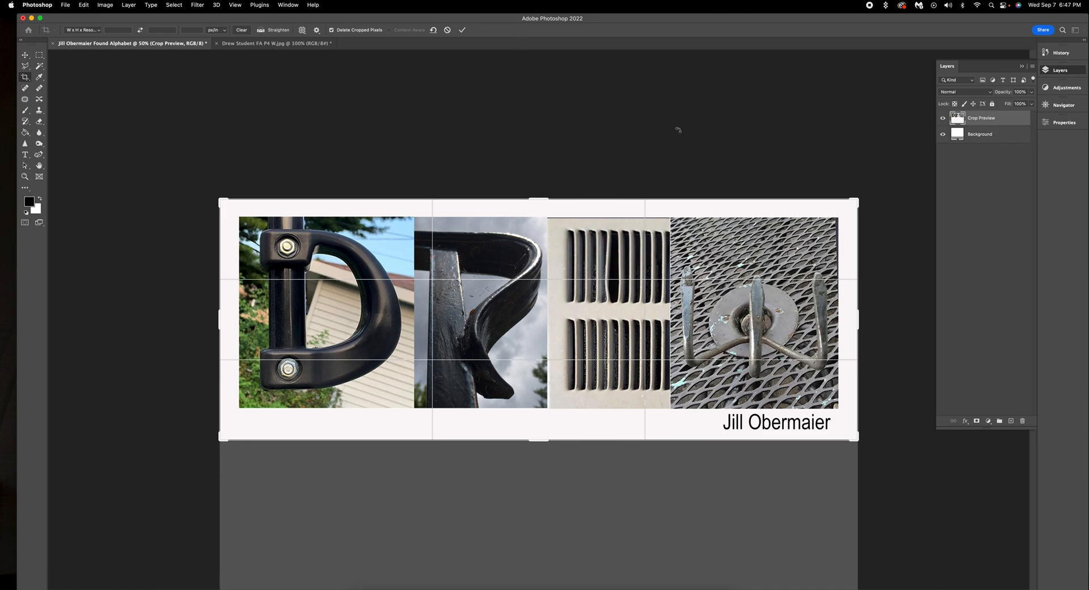
left_click(462, 31)
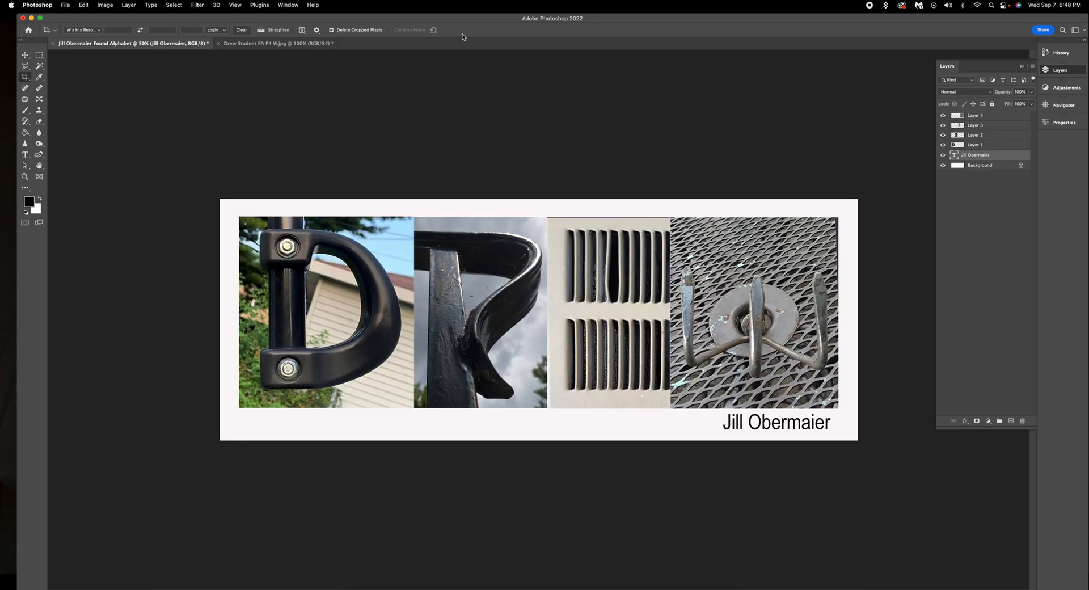
left_click(67, 6)
Step: Save the banner on the computer in Found Alphabet > Edited FA as a TIFF, accepting default TIFF options
left_click(86, 98)
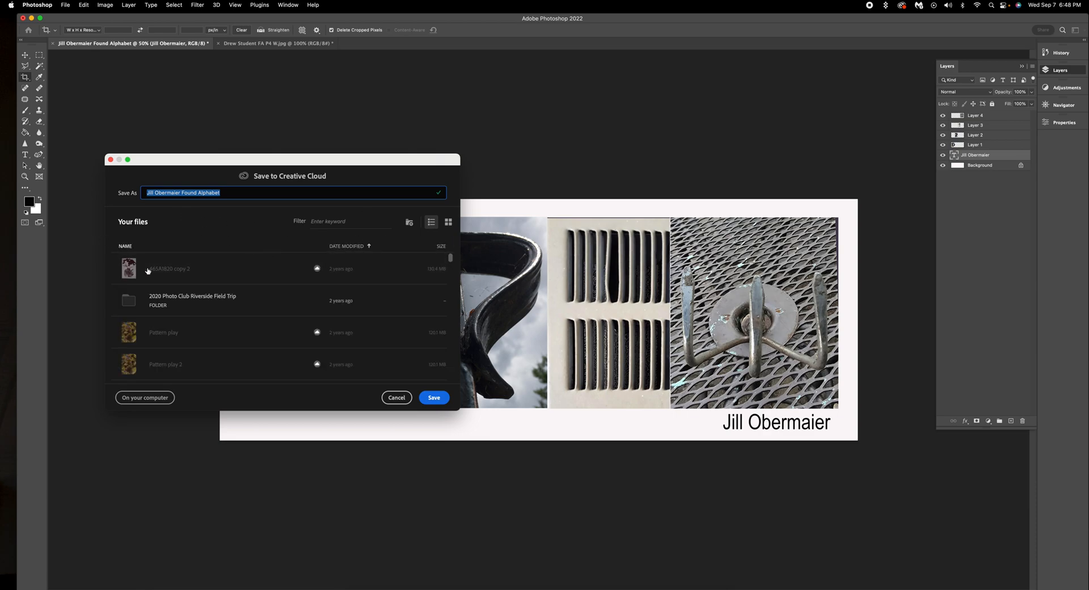
left_click(146, 399)
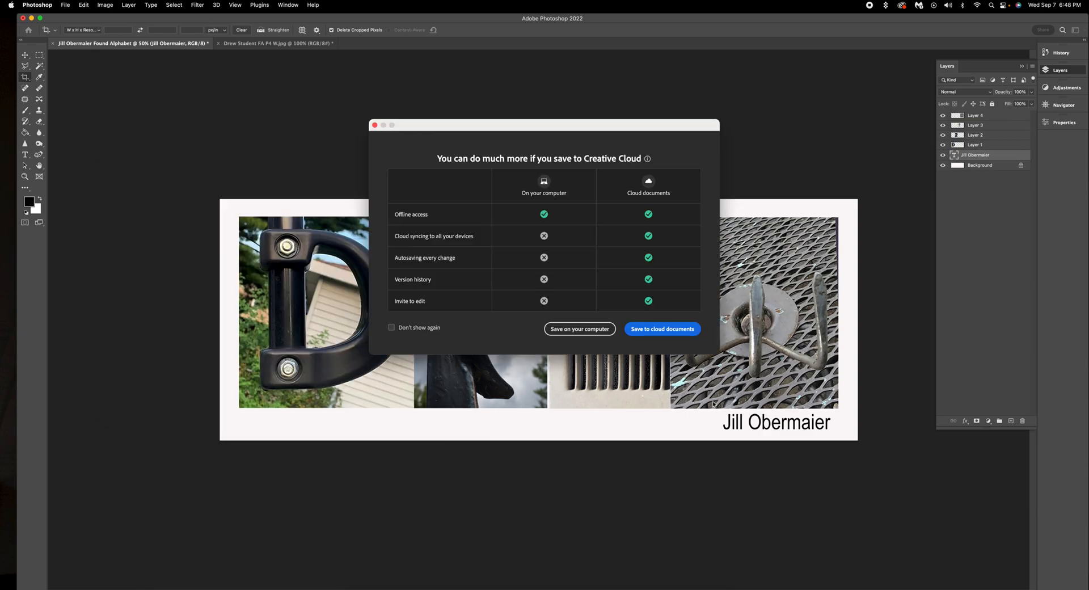
left_click(594, 331)
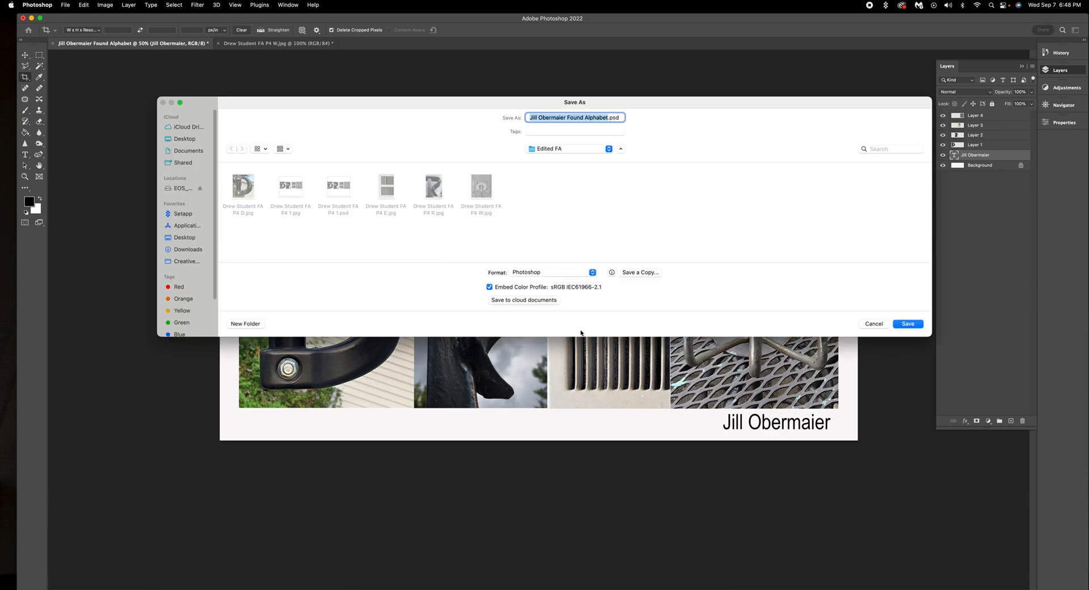
left_click(609, 149)
left_click(605, 163)
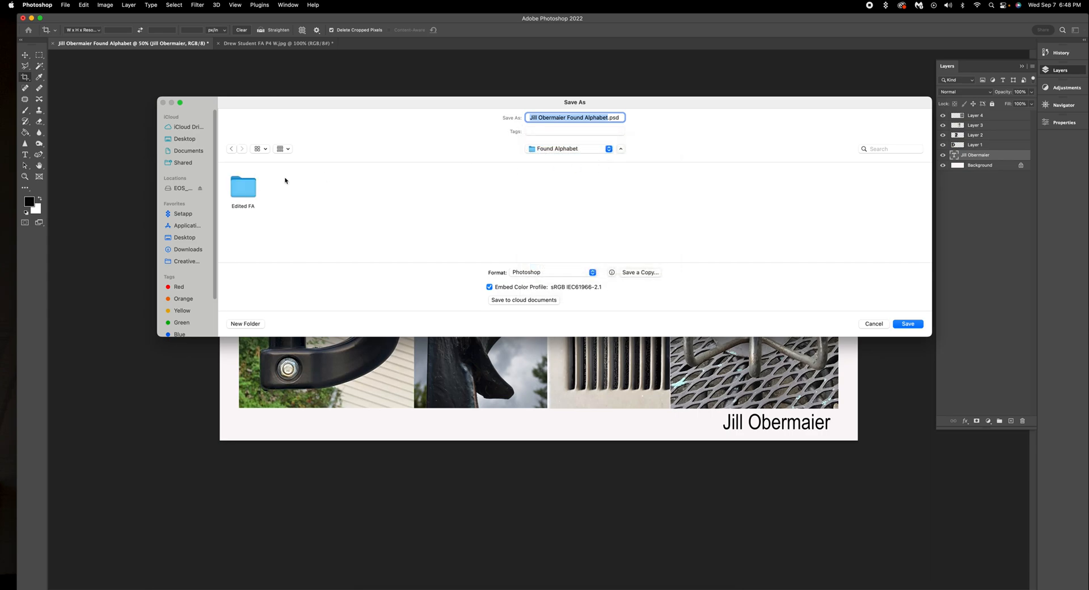
double_click(242, 191)
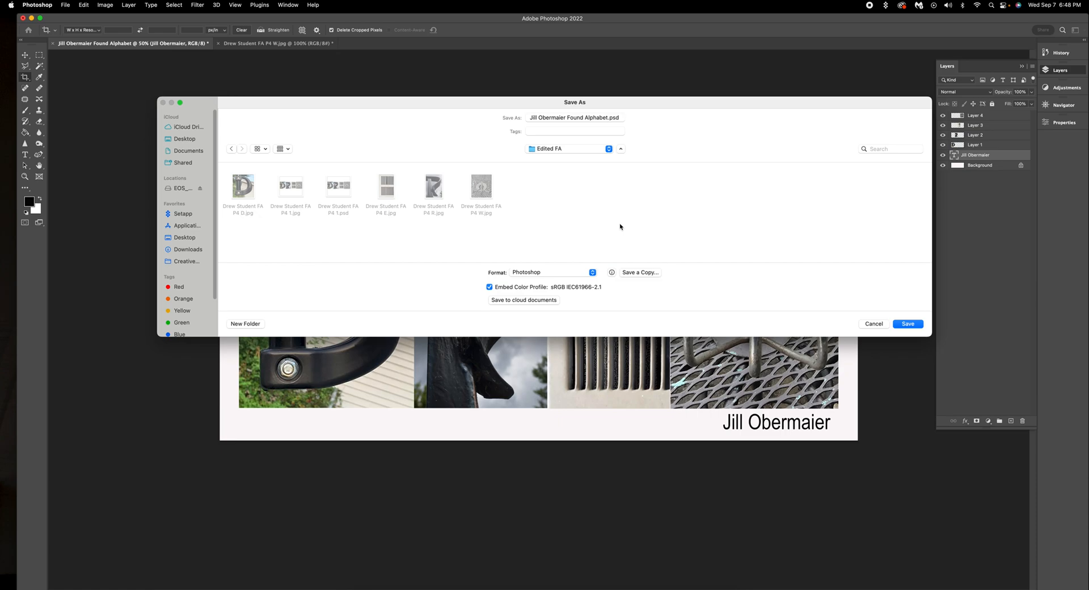
left_click(593, 274)
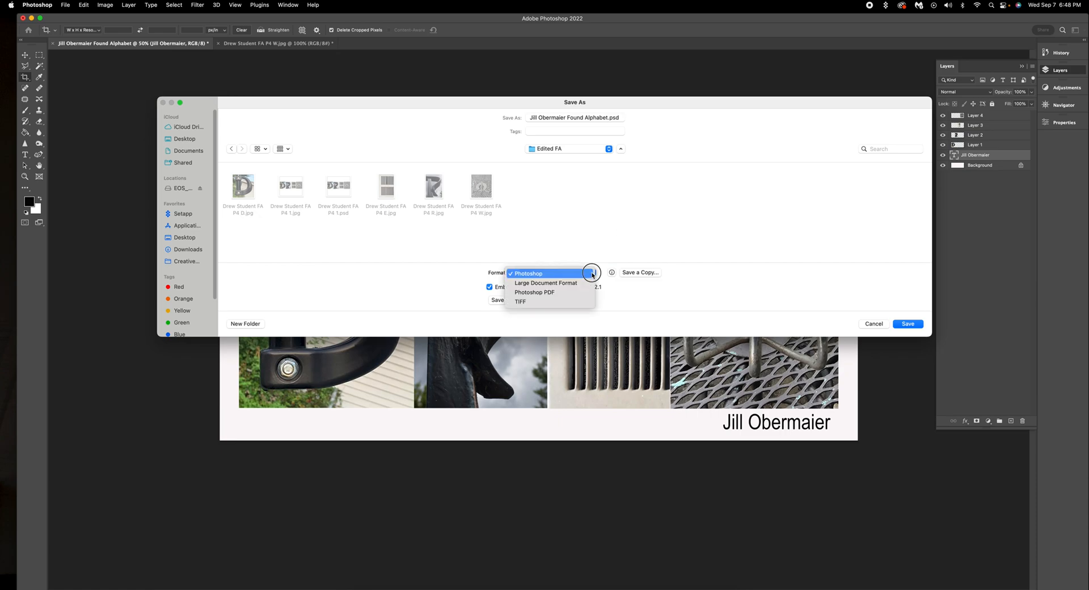
left_click(572, 301)
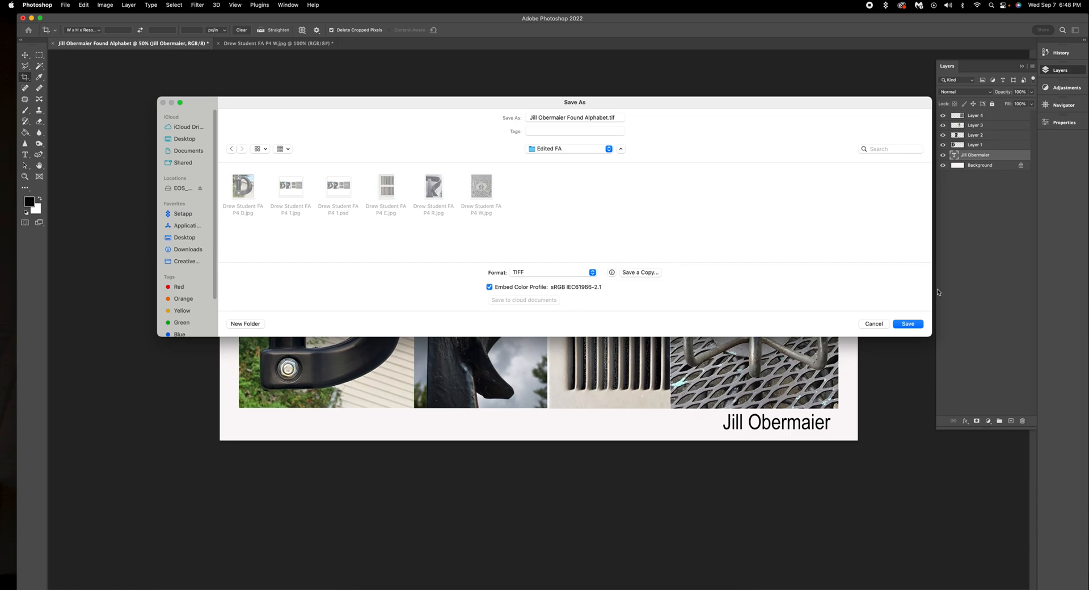
left_click(907, 324)
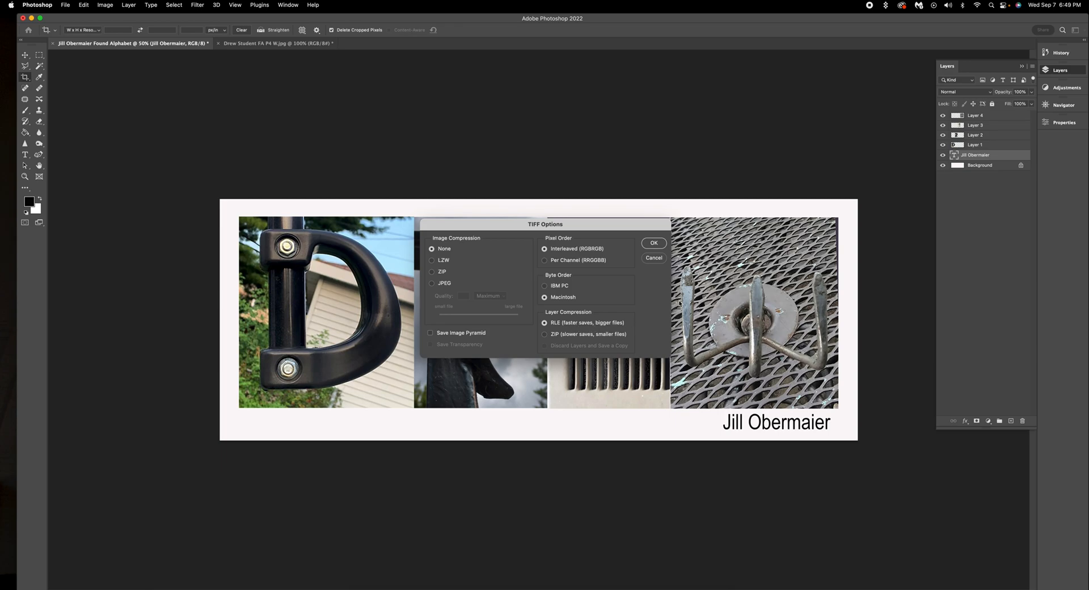
left_click(657, 244)
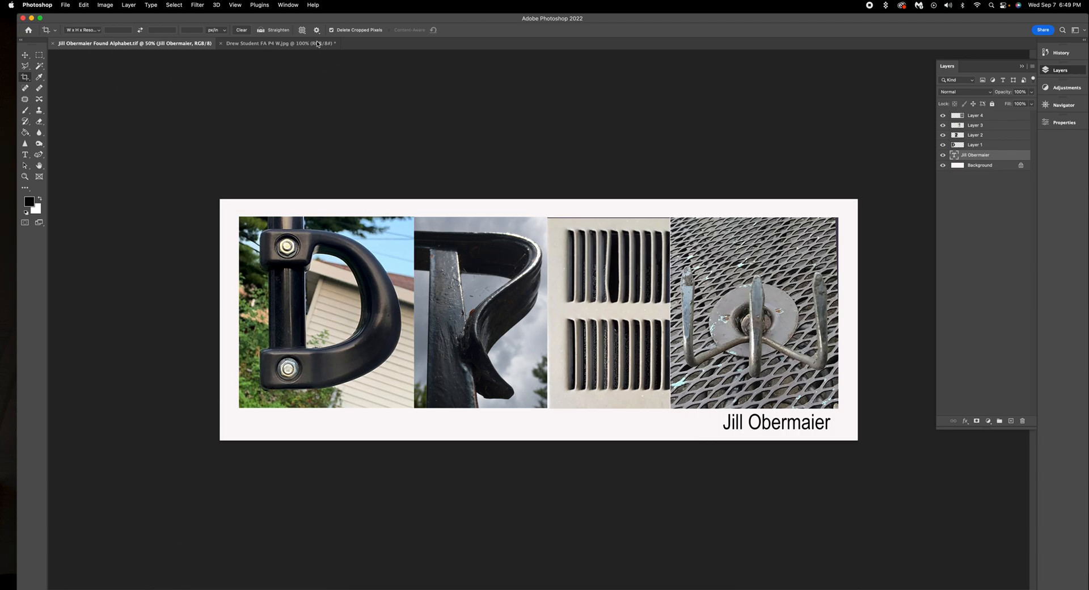
Step: Close the W photo without saving, close the banner, then quit Photoshop and Bridge
left_click(220, 45)
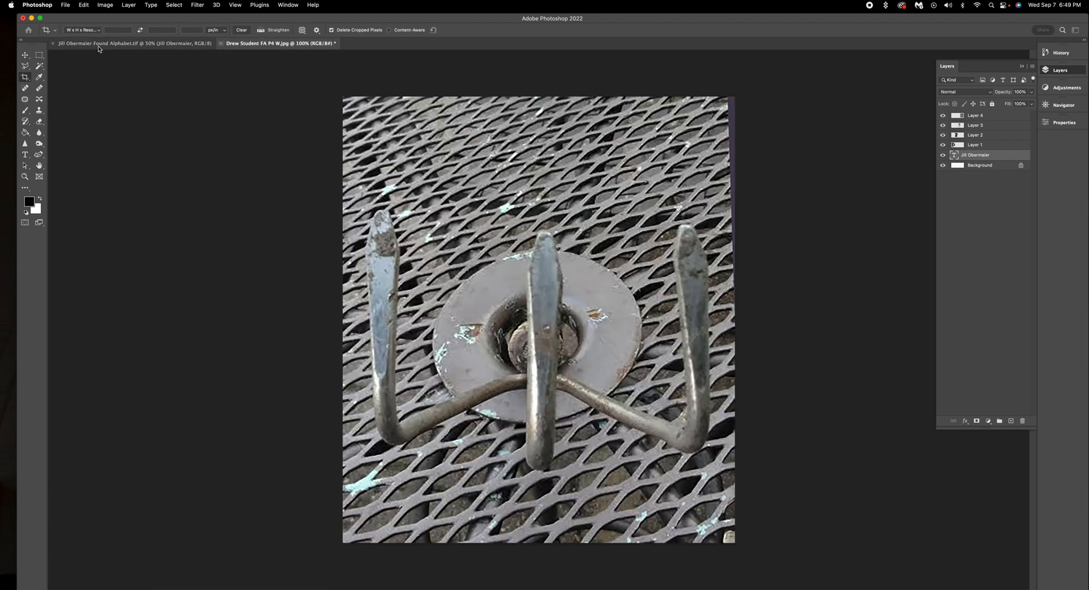
left_click(553, 222)
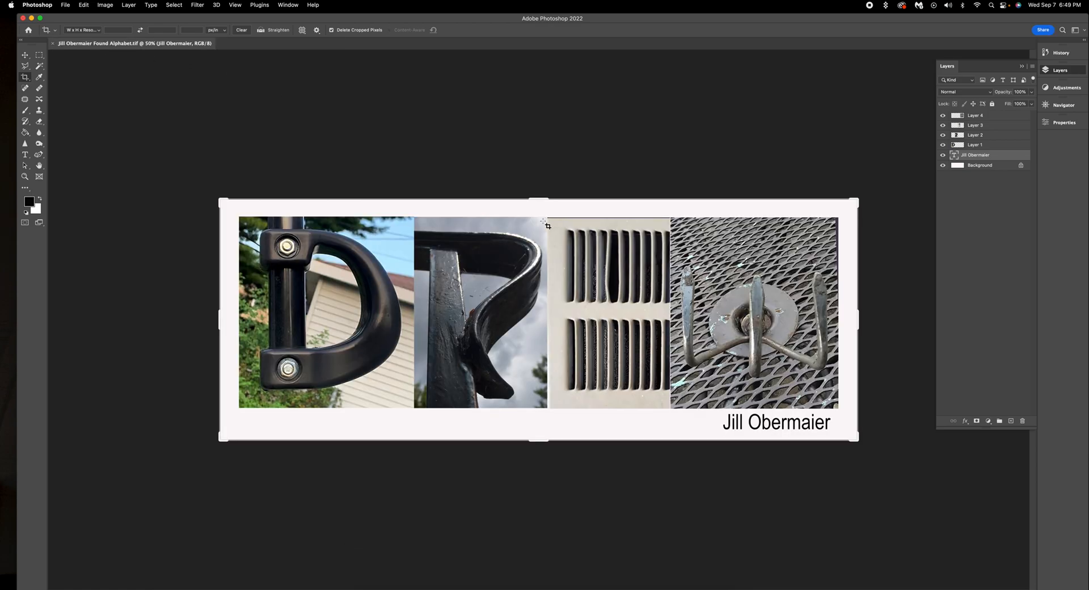
left_click(51, 44)
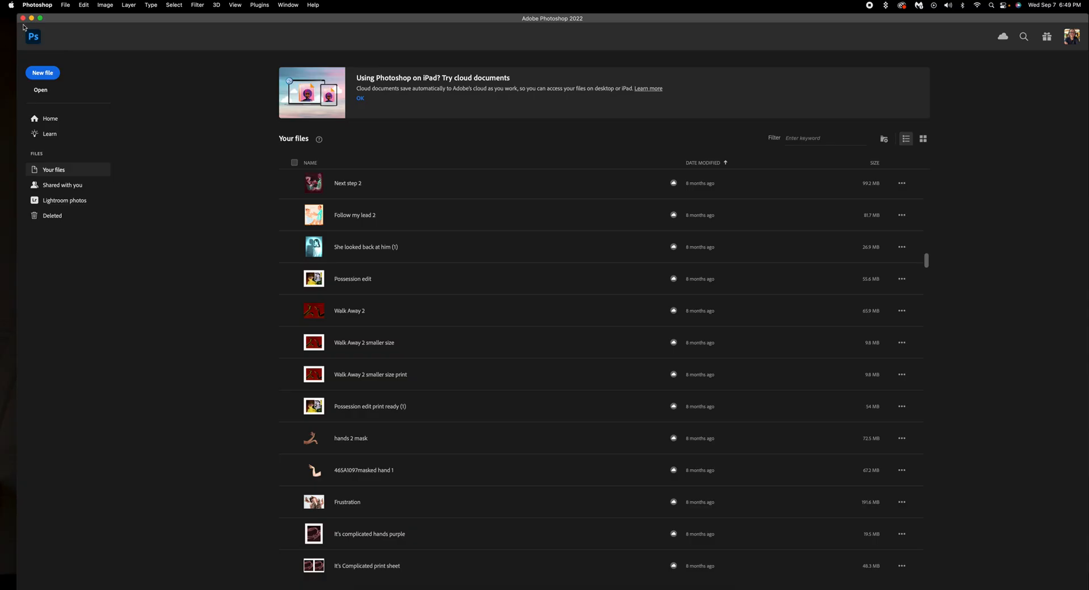
left_click(23, 18)
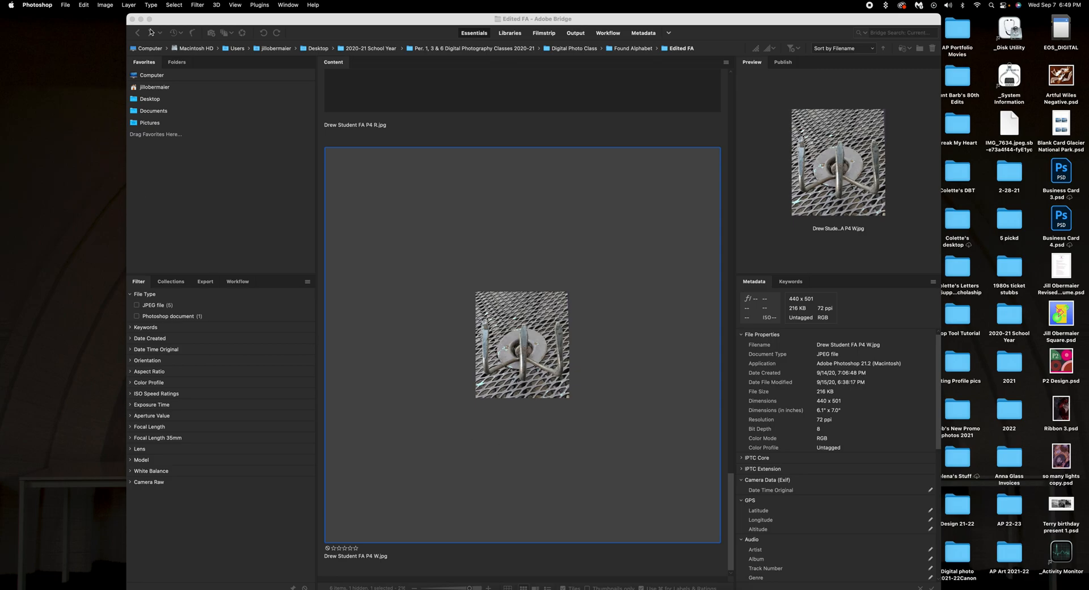
left_click(133, 19)
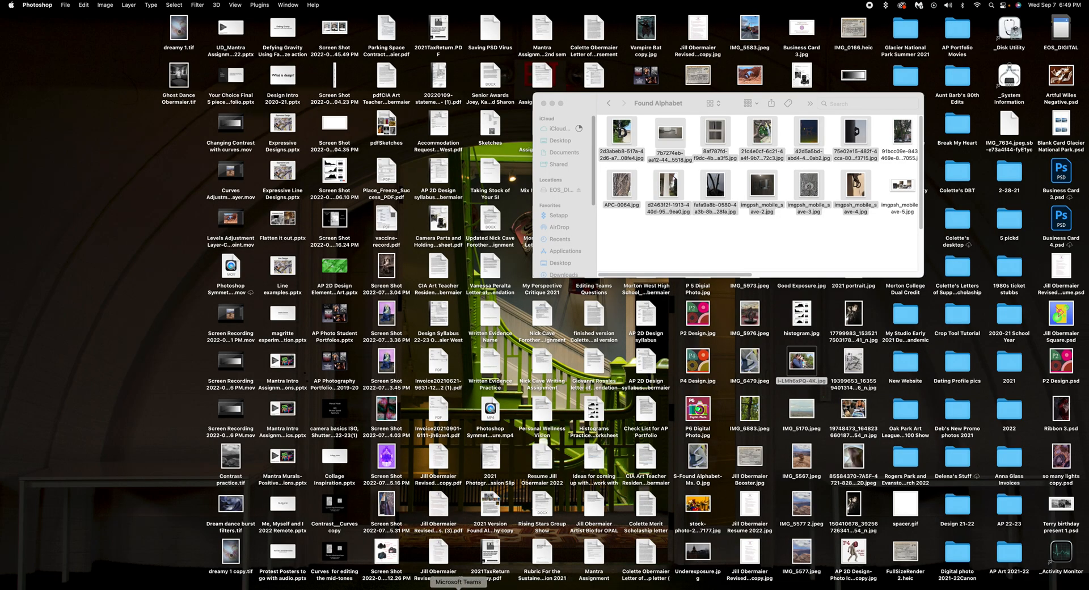
Step: Bring Teams forward and open the Print Channel of the 5th Period Beginning Digital Photography team
left_click(459, 588)
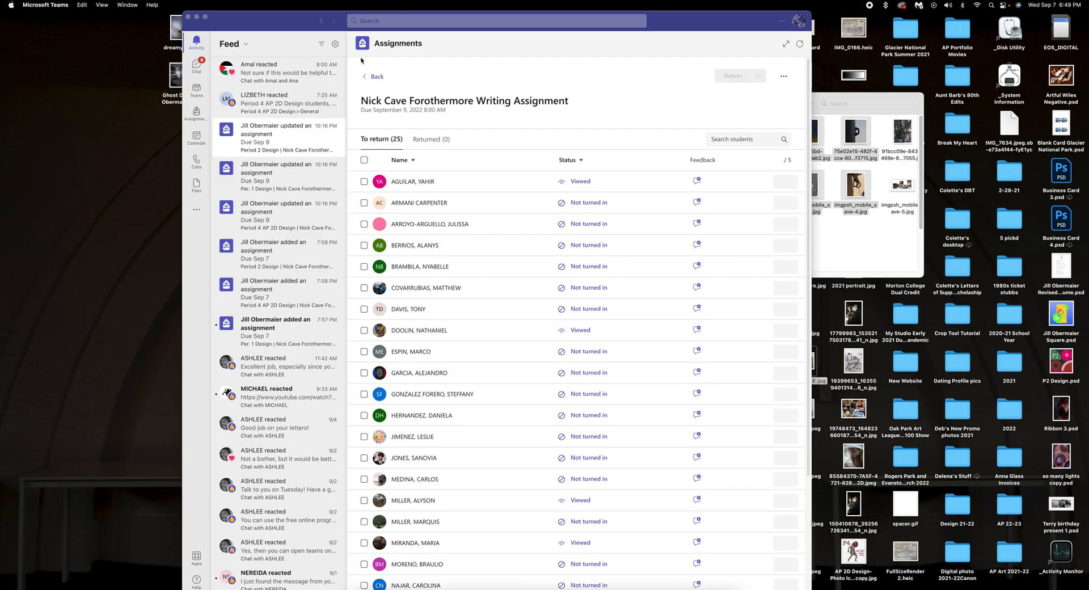
left_click(197, 92)
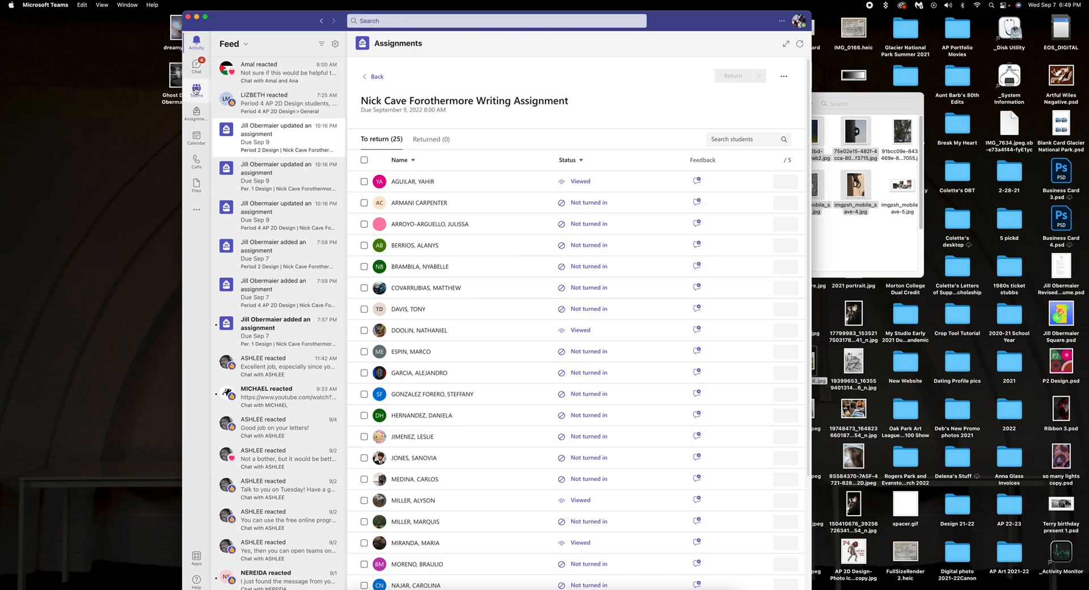
left_click(196, 91)
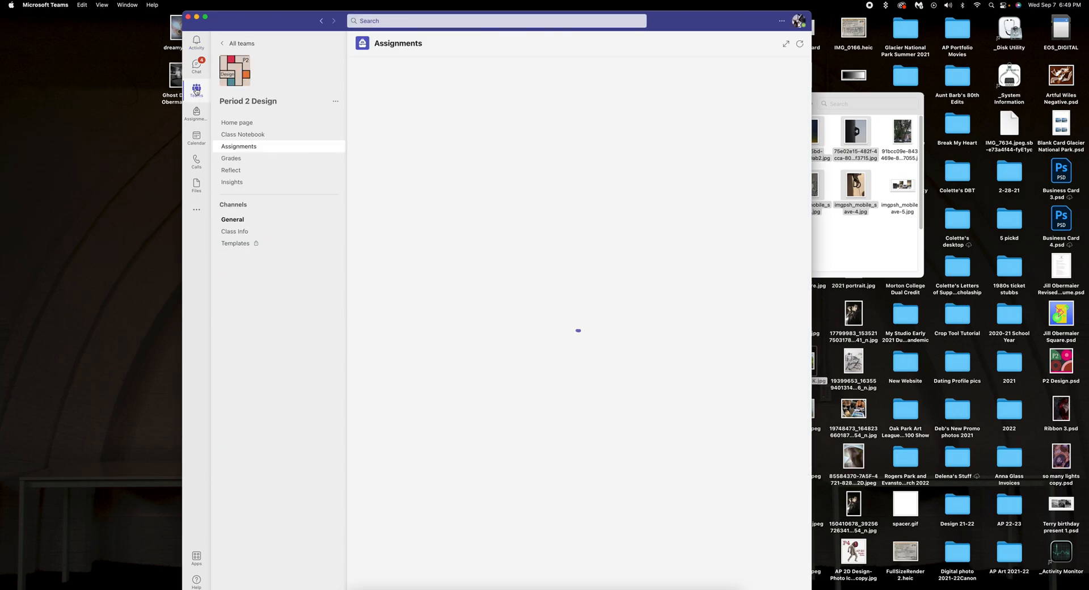
left_click(196, 91)
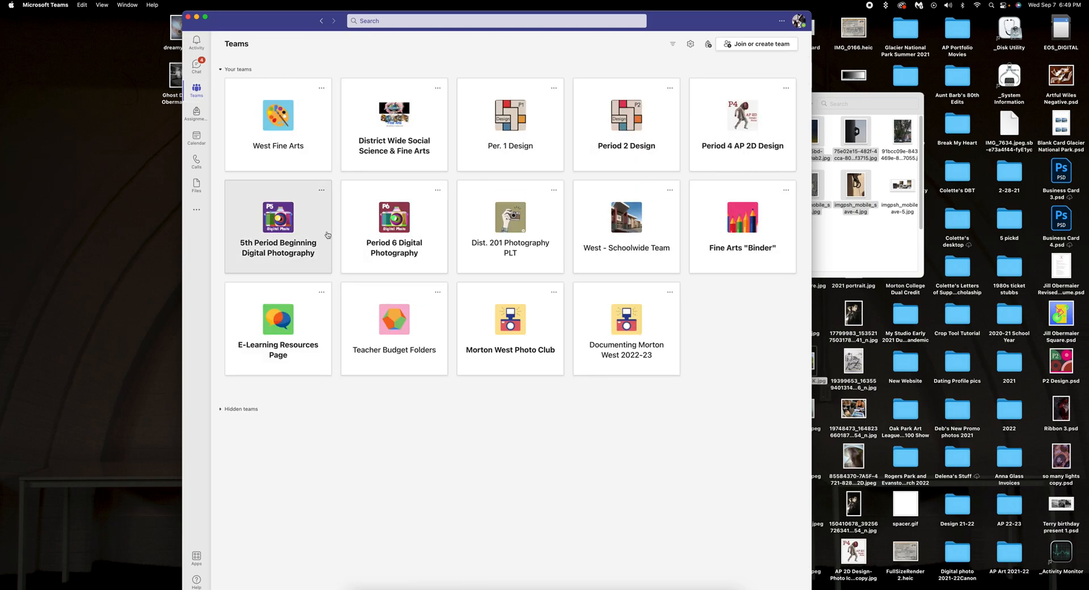
left_click(285, 221)
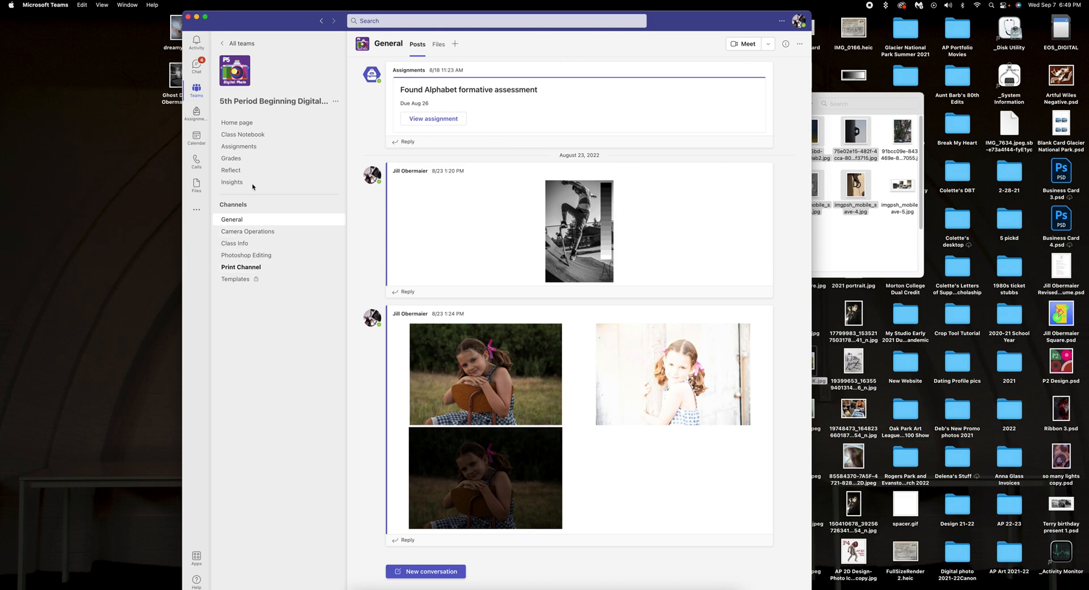
left_click(251, 269)
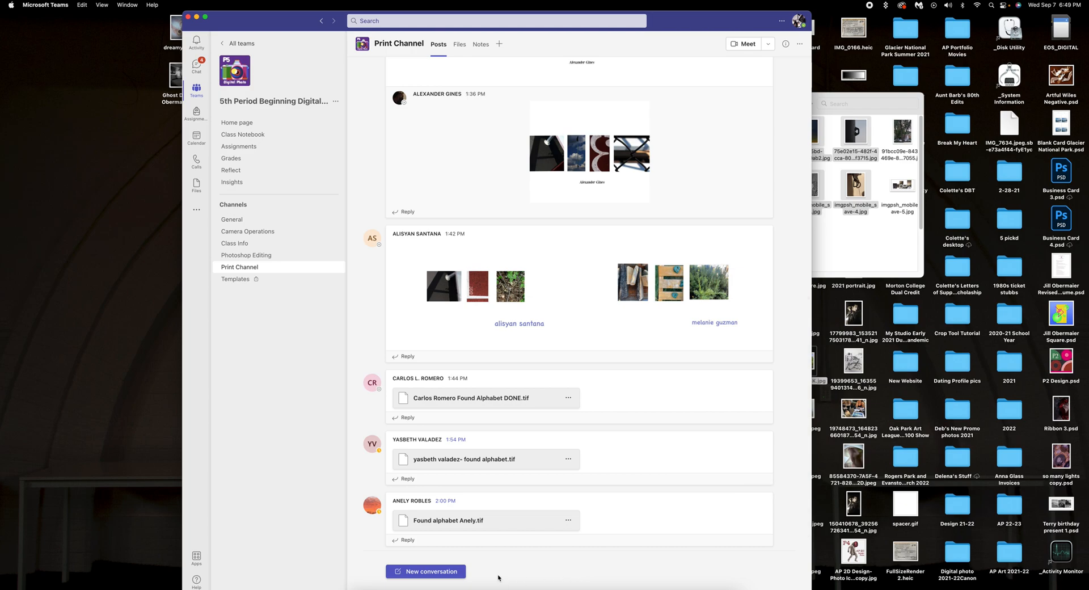
Step: Start a new Print Channel conversation and choose to upload an attachment from the computer
left_click(430, 572)
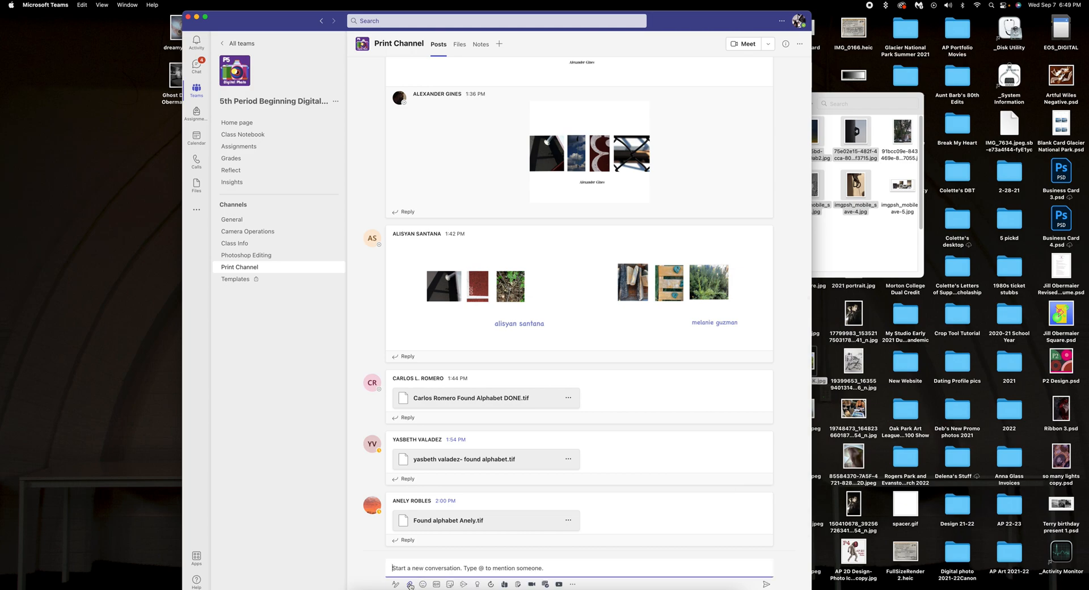
left_click(410, 585)
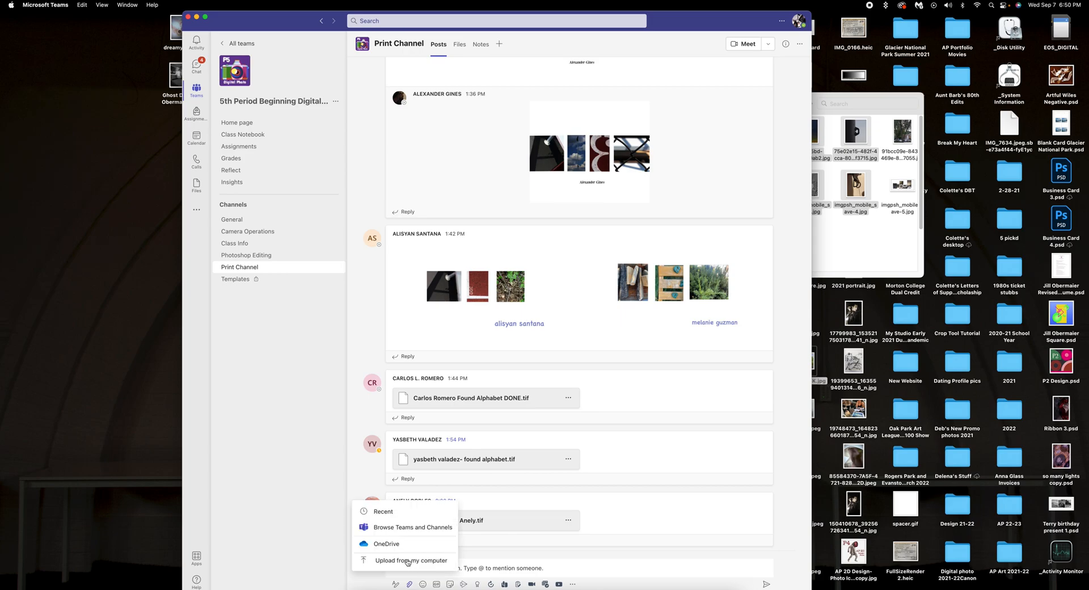
left_click(408, 560)
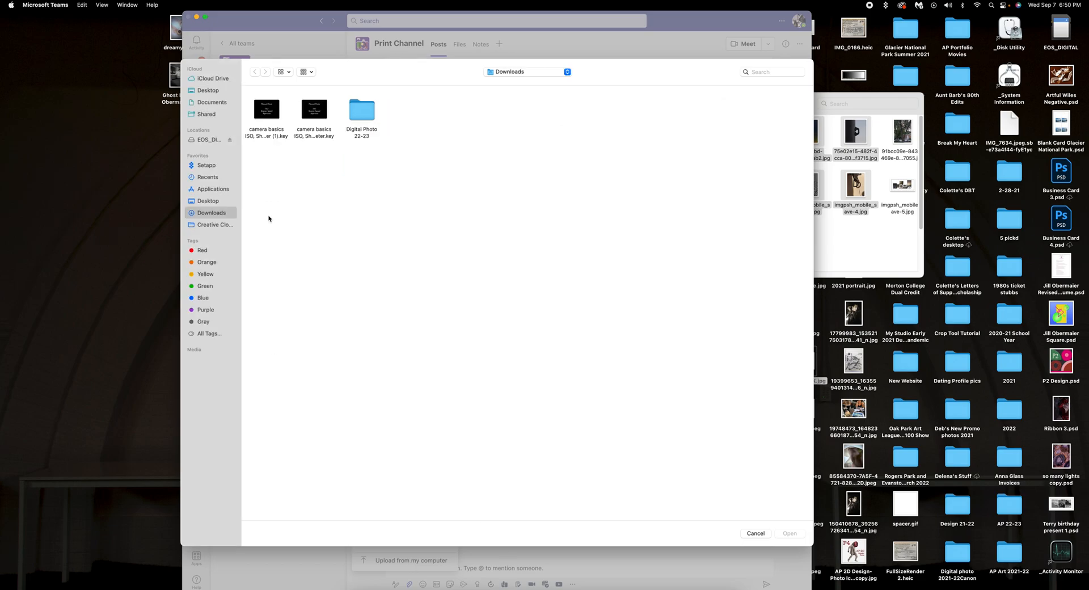
Step: Search the Desktop for 'Found A', go into Found Alphabet > Edited FA, and attach the banner TIFF
left_click(207, 201)
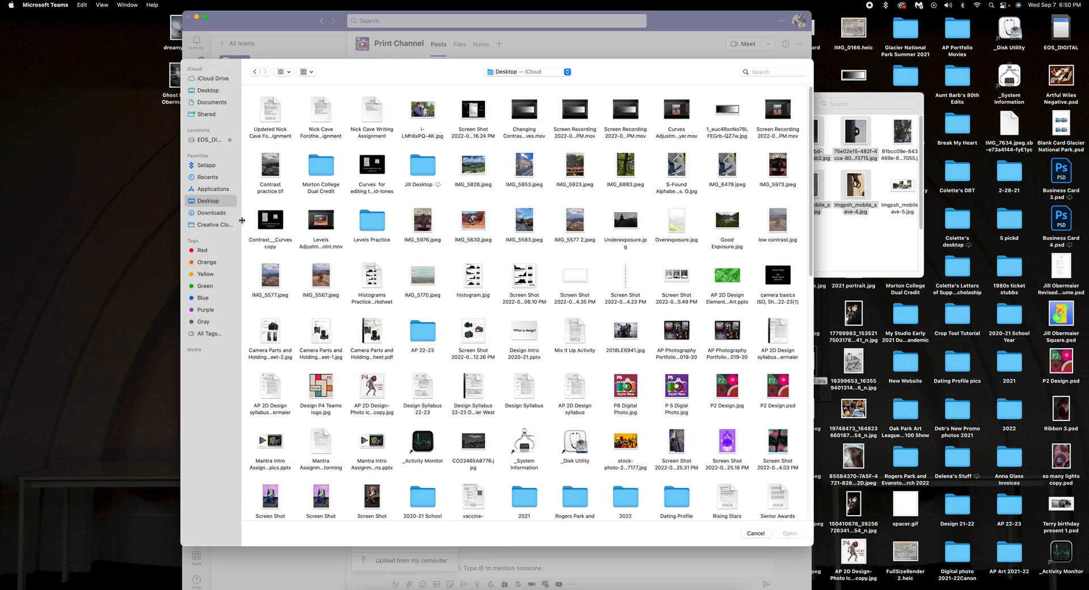
left_click(757, 73)
type("Found")
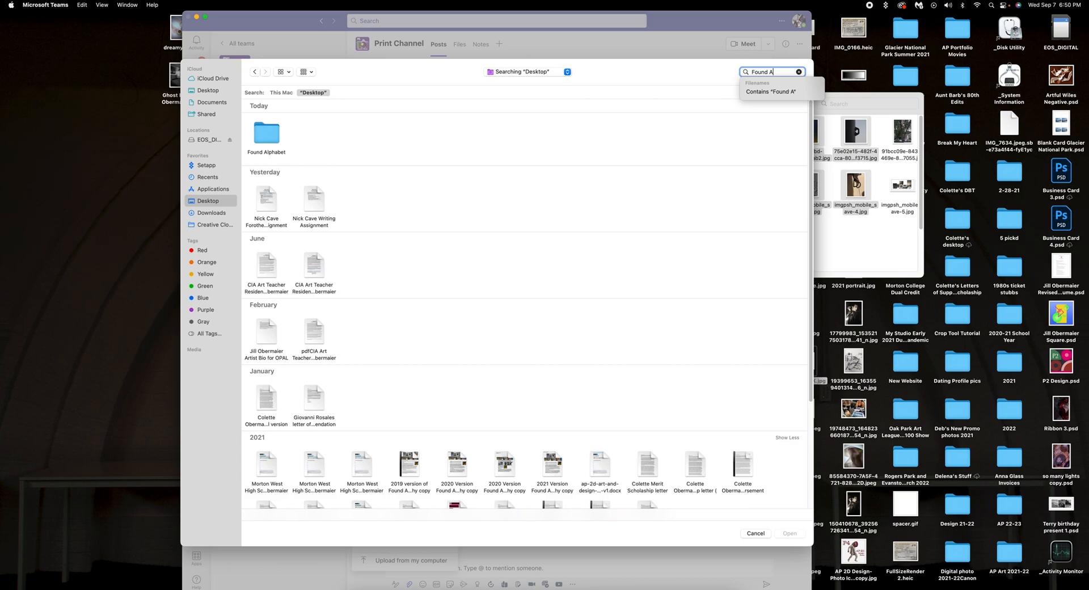
type(" A")
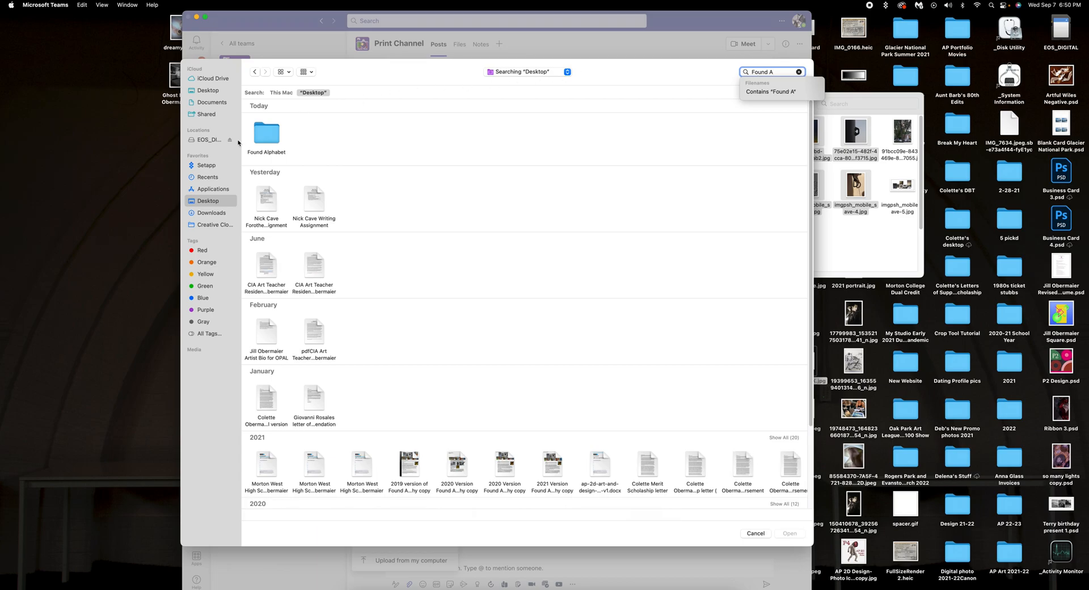
double_click(271, 132)
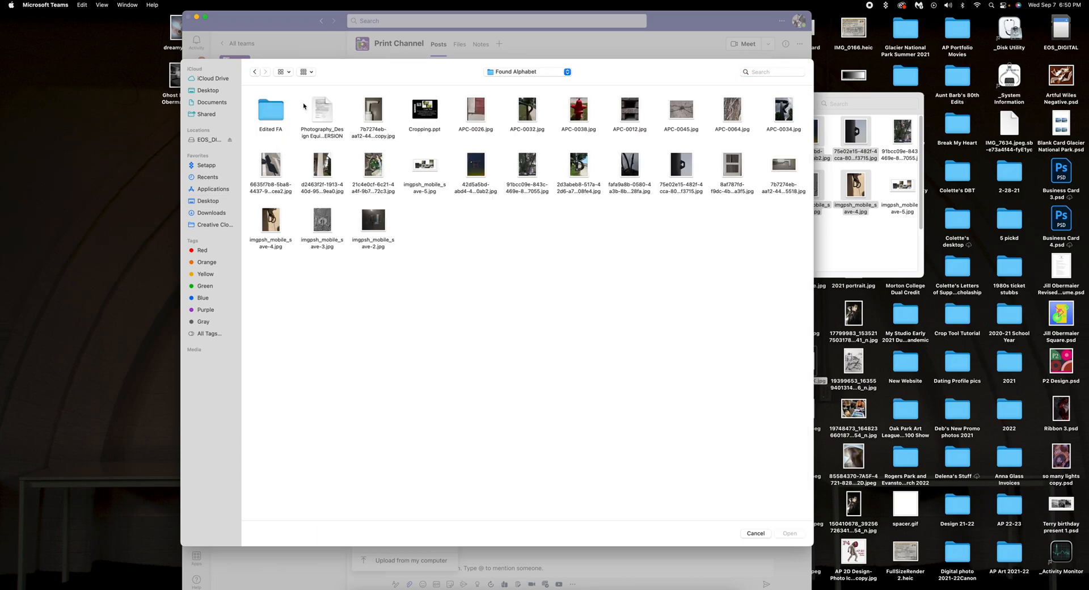
double_click(269, 118)
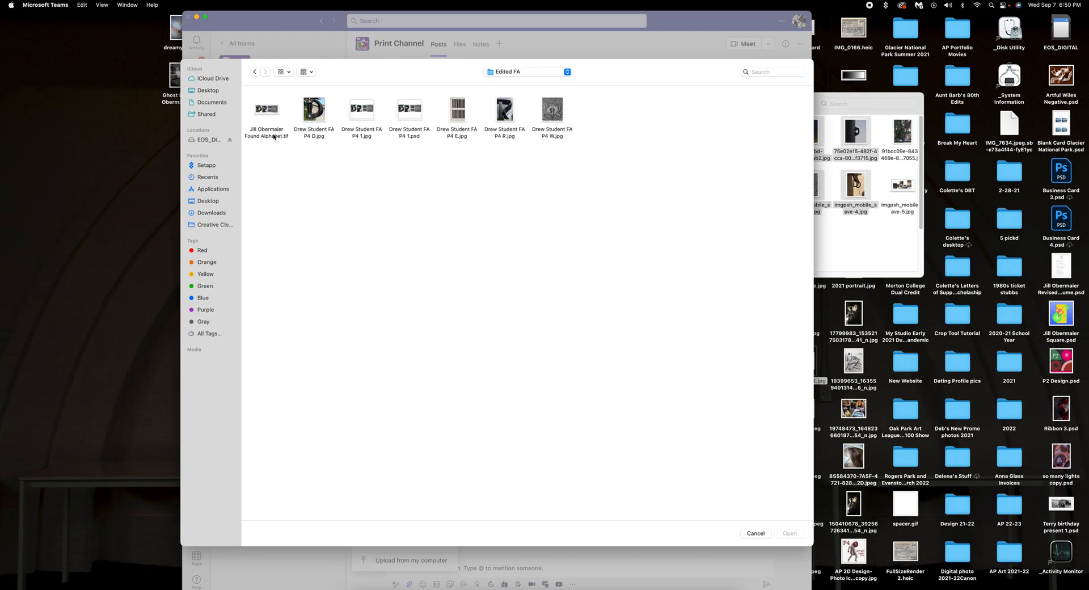
left_click(274, 118)
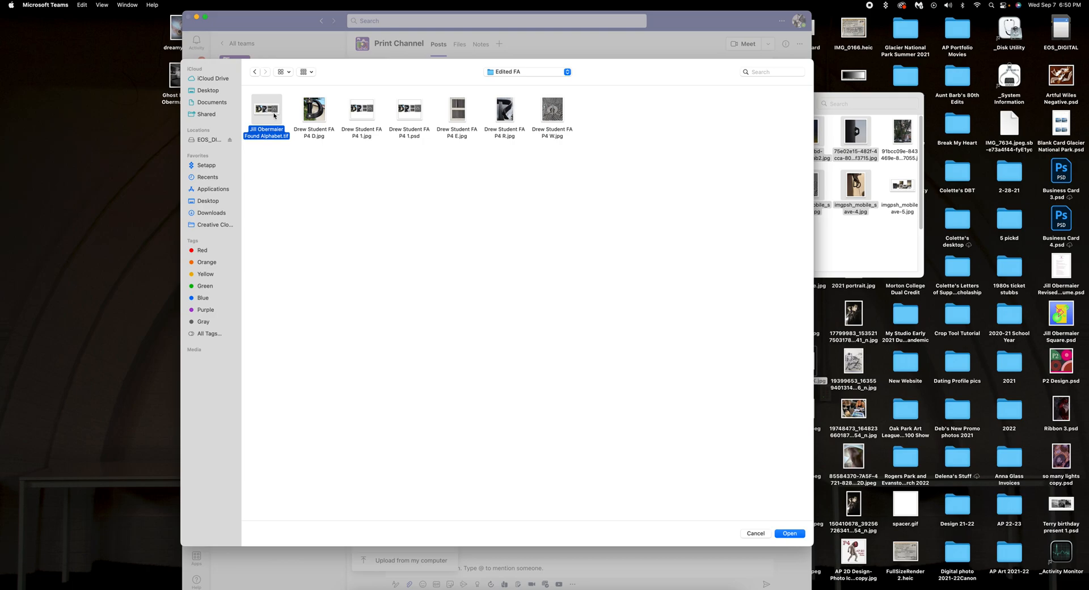
left_click(797, 533)
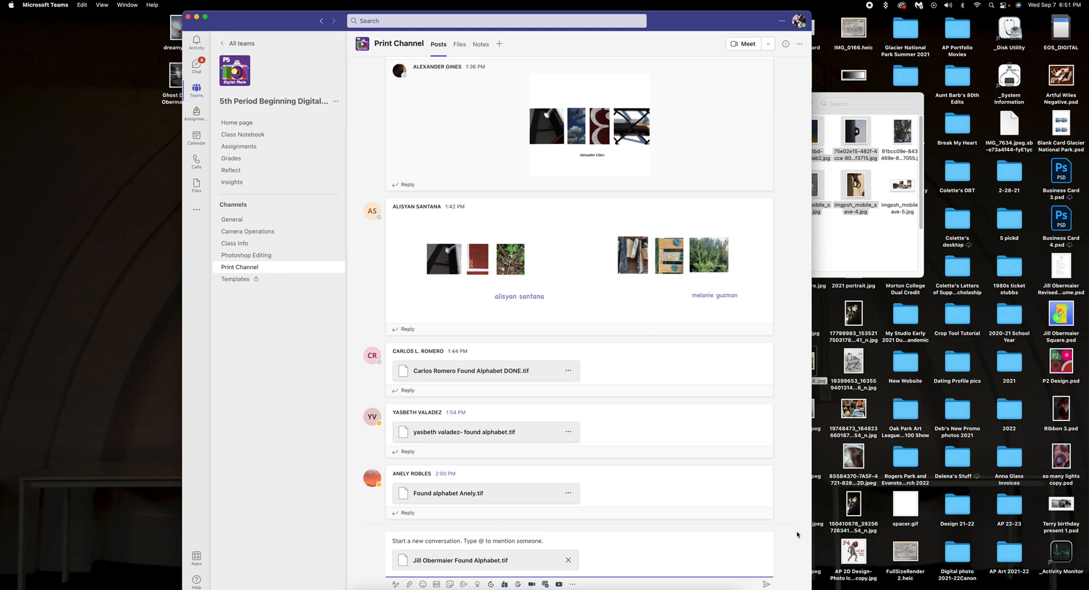
Step: Send the post with the Found Alphabet TIFF attached, then close the Teams window
left_click(767, 585)
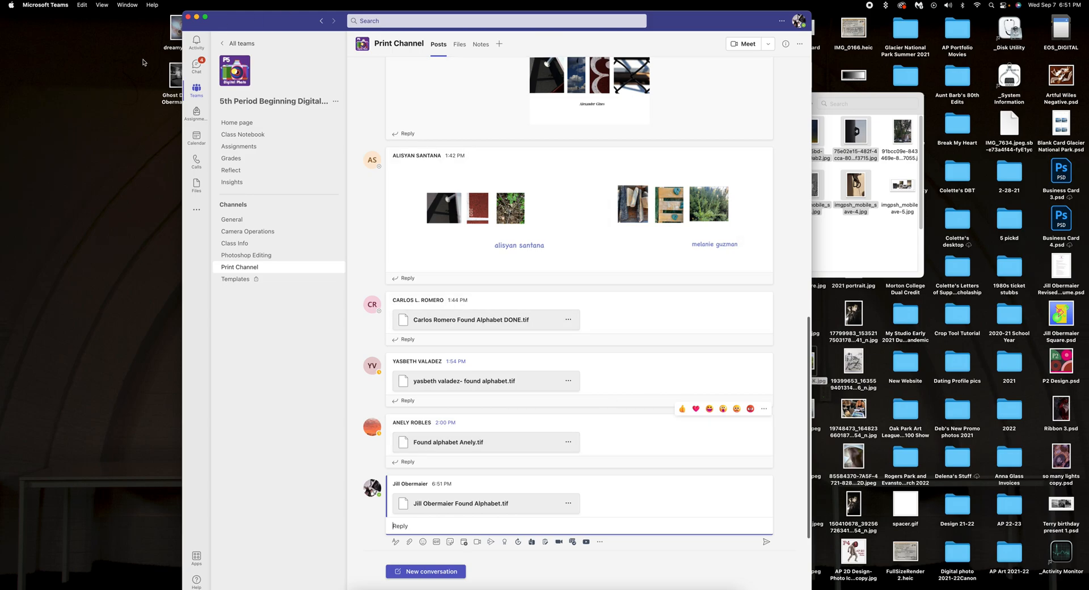
left_click(188, 17)
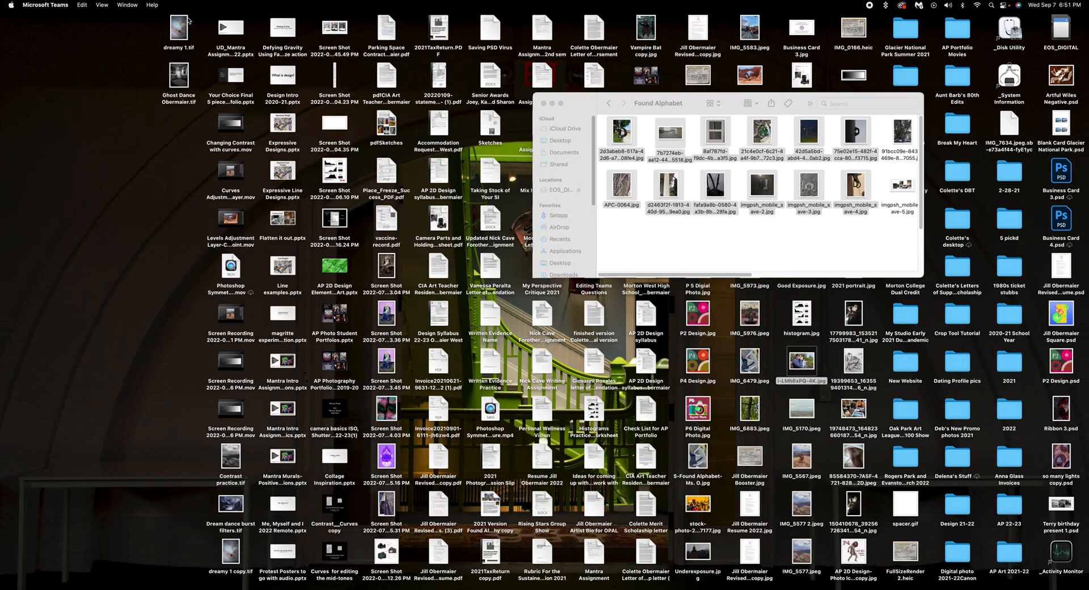
Step: Close the Found Alphabet Finder window, leaving only the desktop visible
left_click(543, 105)
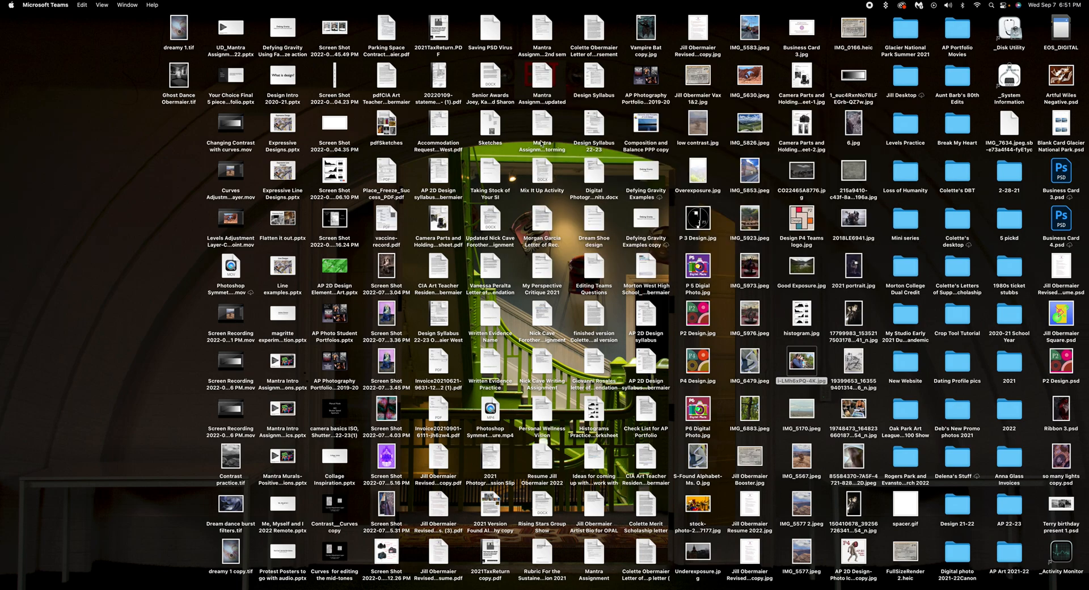